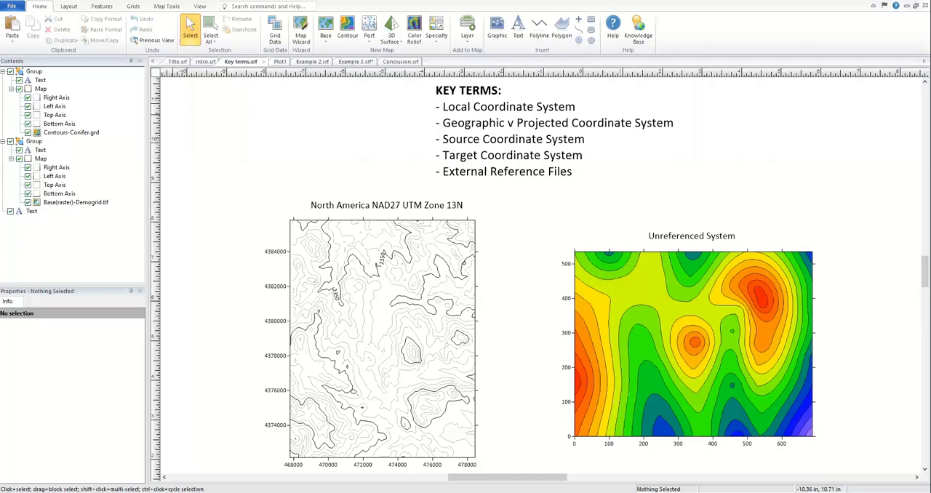
Step: Review the Demogrid base layer's source coordinate system and browse the predefined geographic and projected systems without assigning one
left_click(611, 364)
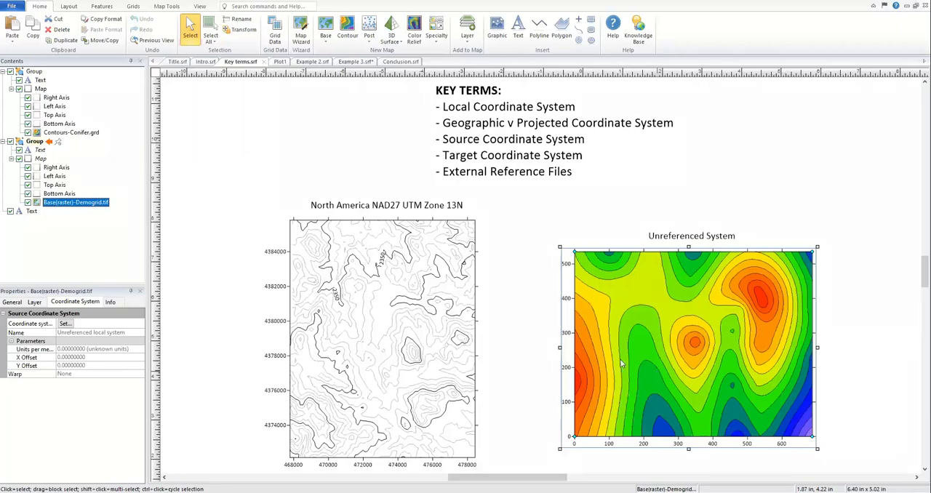
left_click(65, 323)
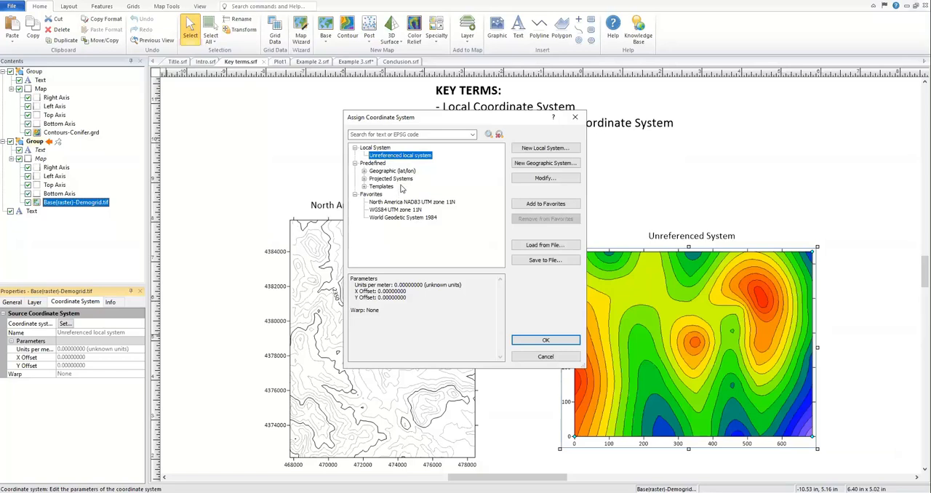
left_click(364, 171)
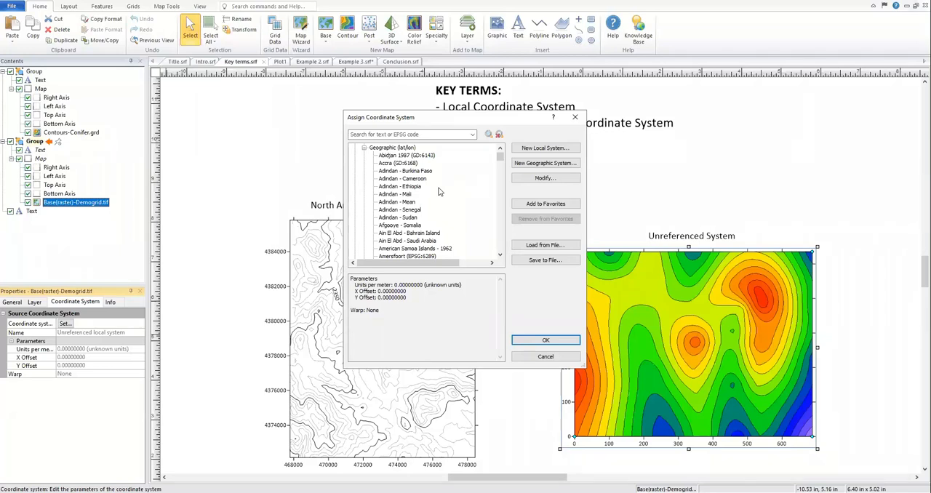
left_click(364, 148)
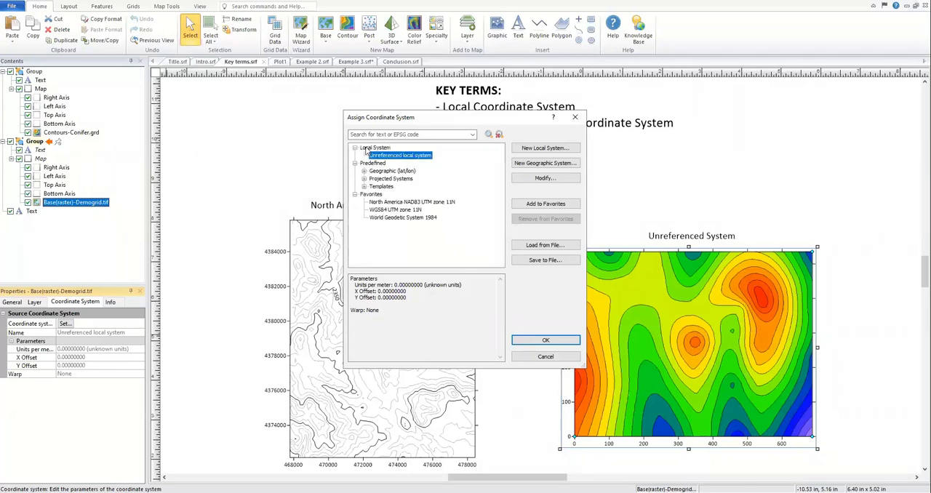
left_click(364, 178)
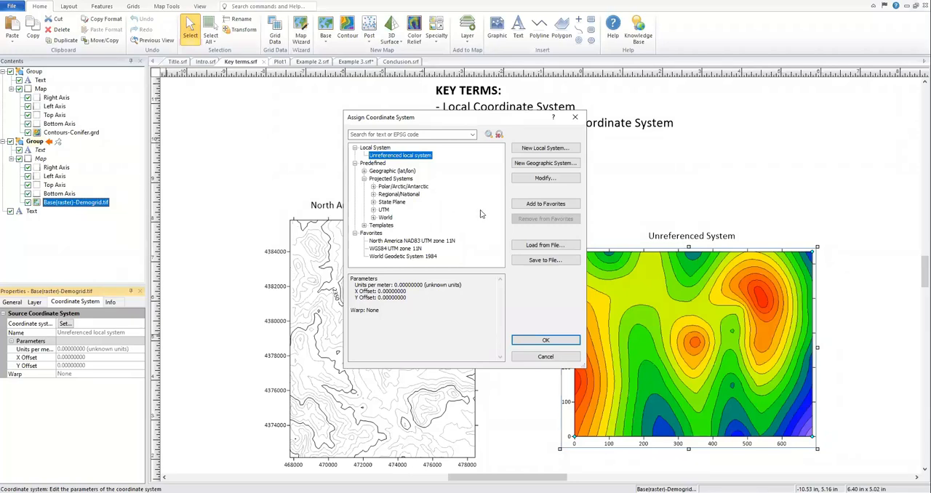
left_click(548, 358)
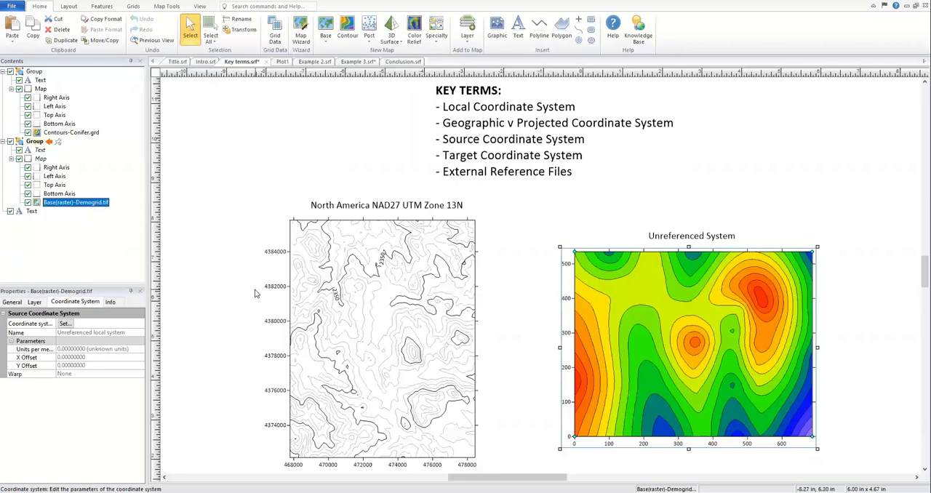
Step: Examine the source coordinate system of the Contours-Conifer layer, the target coordinate system of its map, and the webinar folder's files
left_click(81, 134)
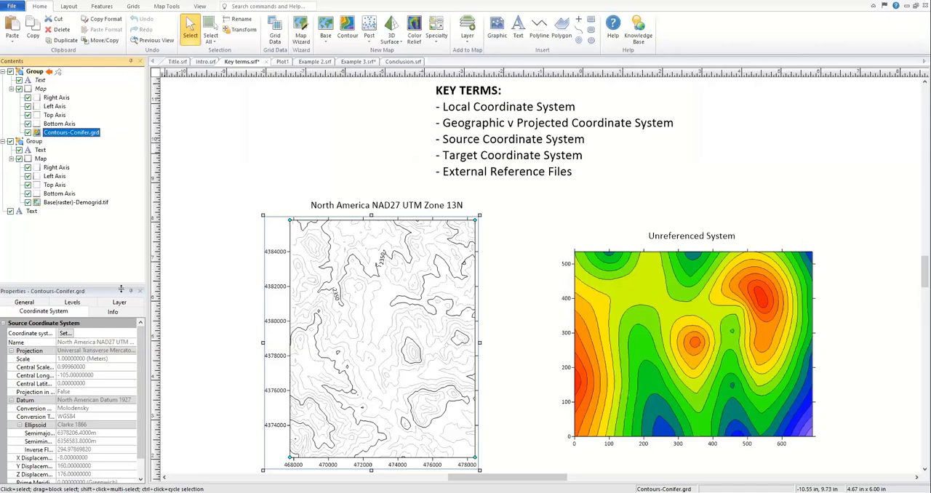
left_click(41, 89)
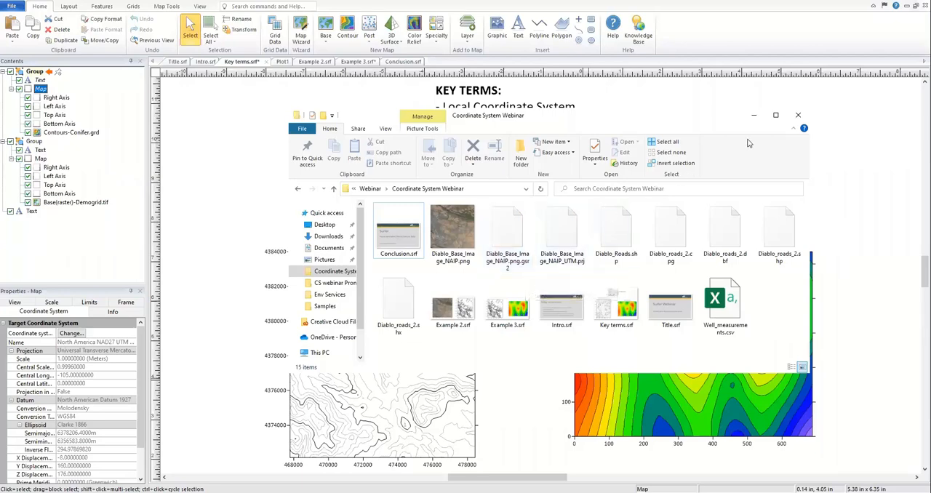
left_click(754, 115)
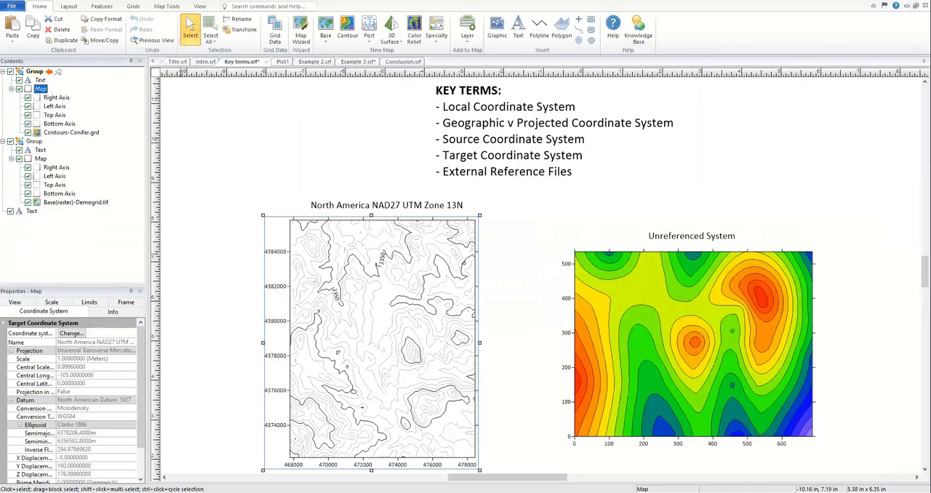
Step: Switch to the empty Plot1 document and open Well_measurements.csv in a worksheet
left_click(279, 63)
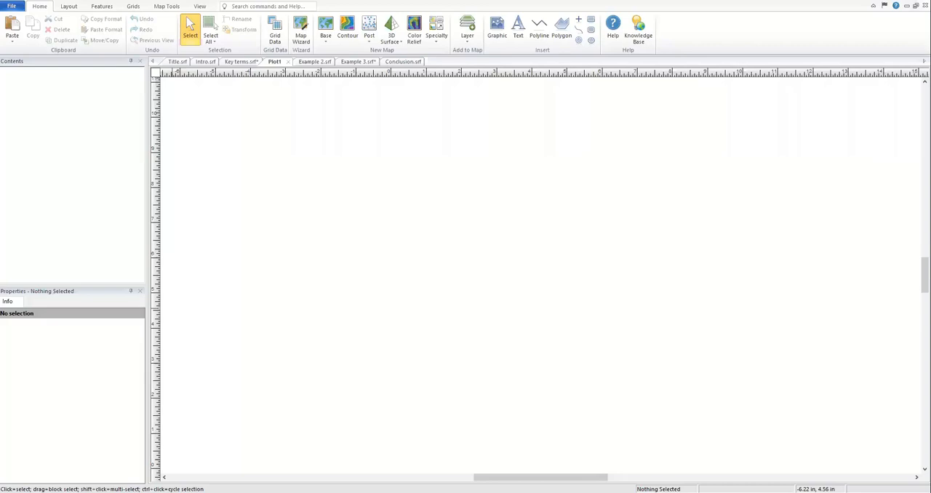
left_click(12, 7)
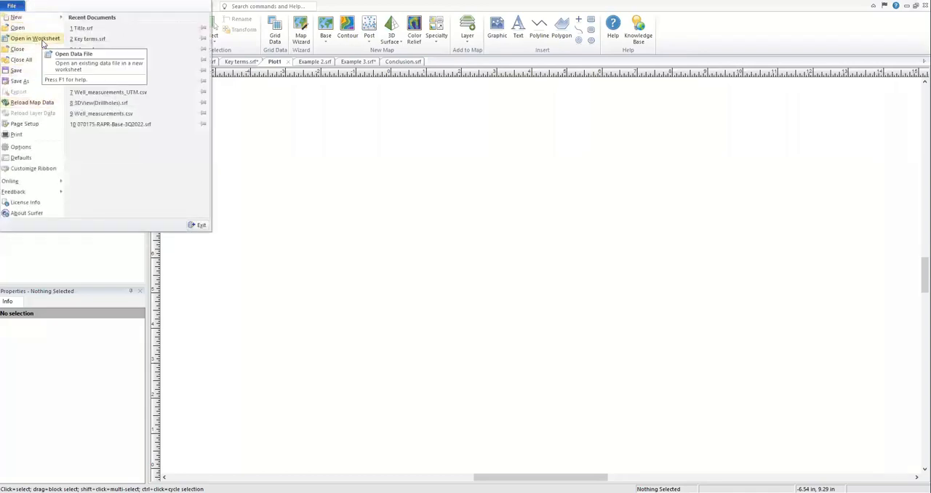
left_click(42, 43)
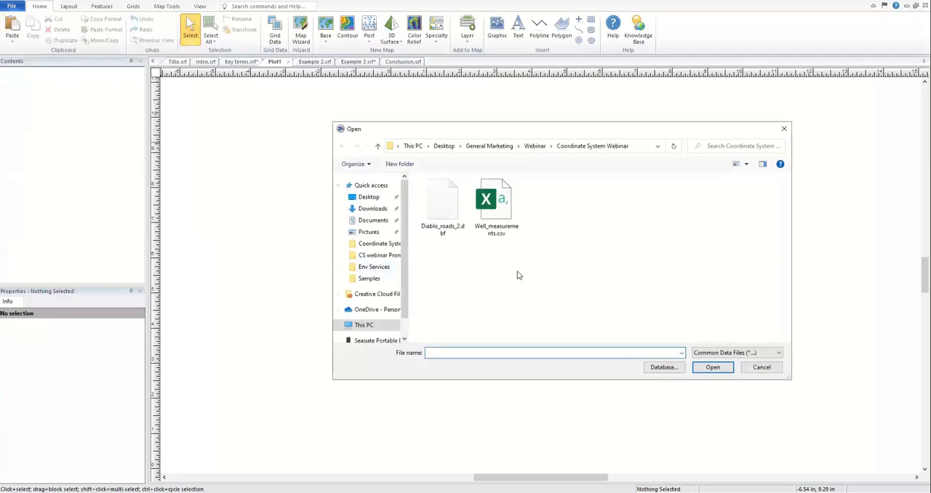
left_click(512, 234)
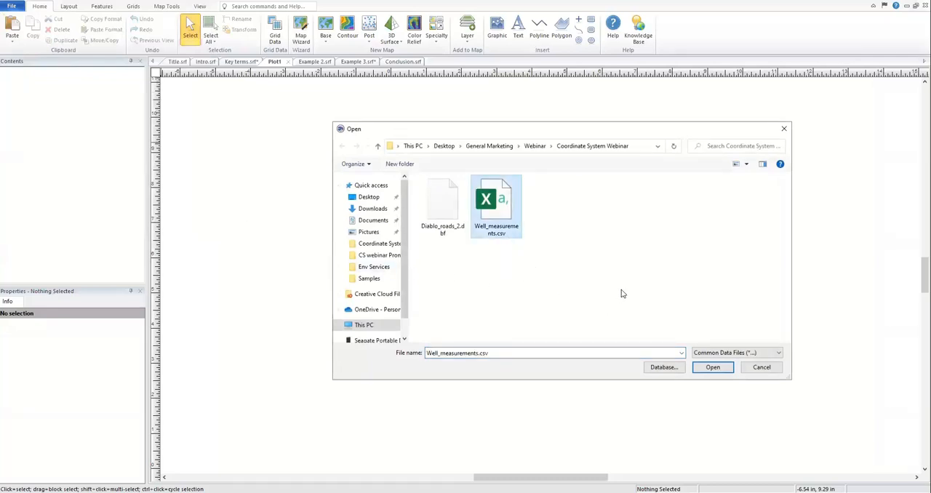
left_click(711, 367)
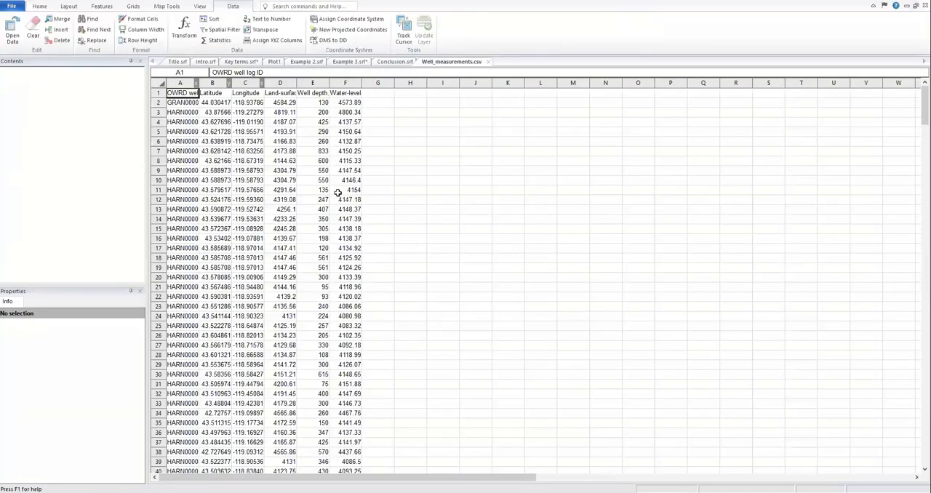
Step: Begin creating new projected coordinates from the Latitude and Longitude columns, with Column C: Longitude as the source X
left_click_drag(211, 83, 248, 82)
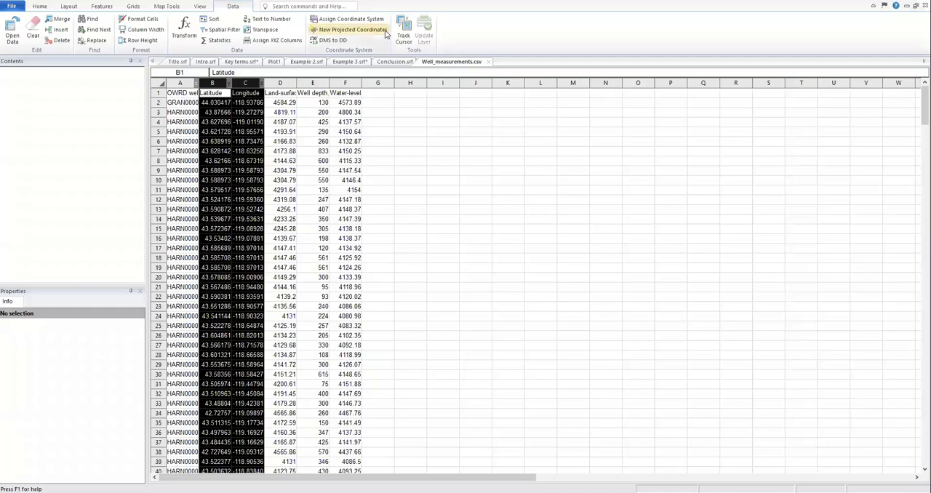
left_click(385, 32)
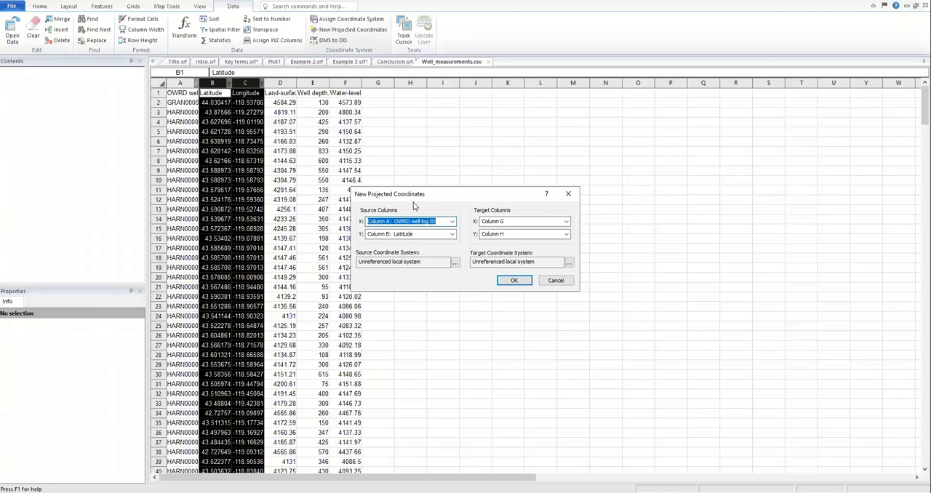
left_click(451, 222)
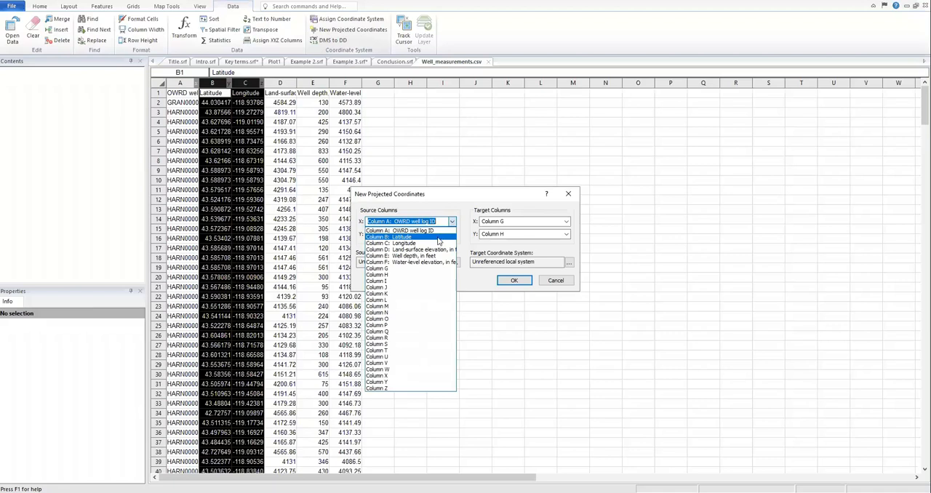
left_click(437, 244)
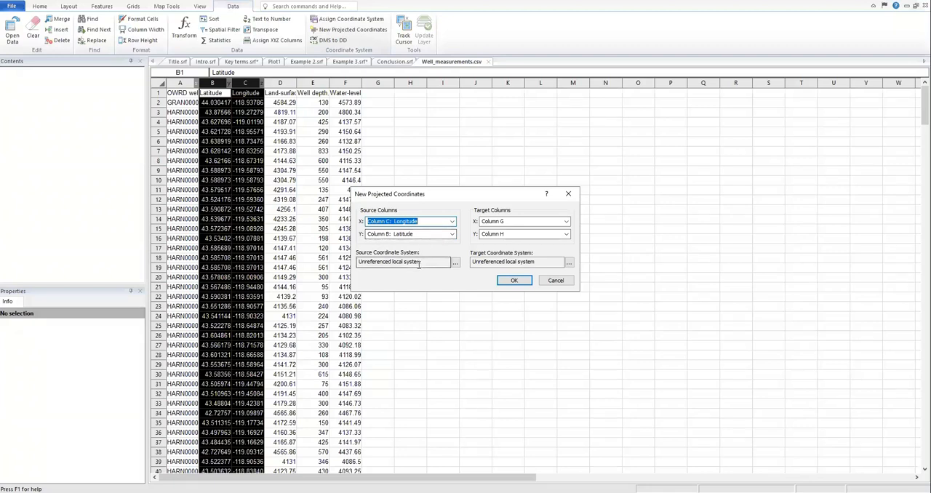
Step: Set the source coordinate system to the predefined geographic system World Geodetic System 1984
left_click(455, 264)
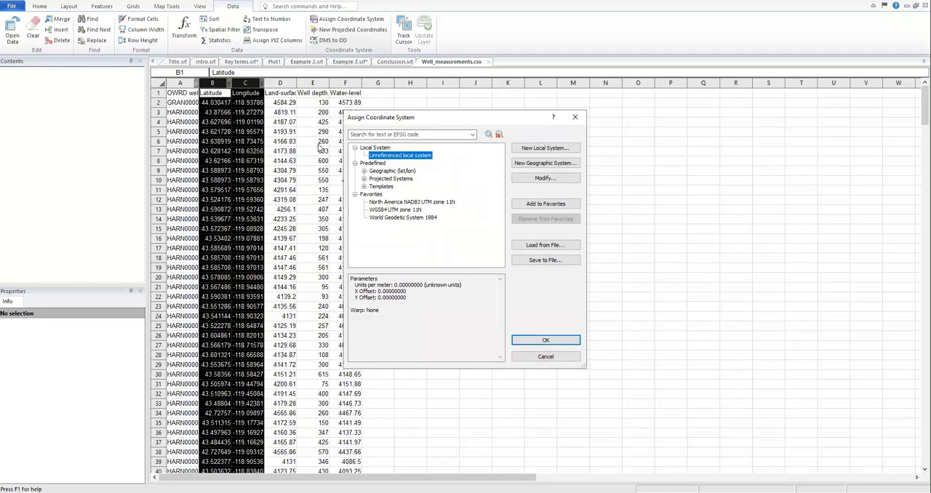
left_click(365, 172)
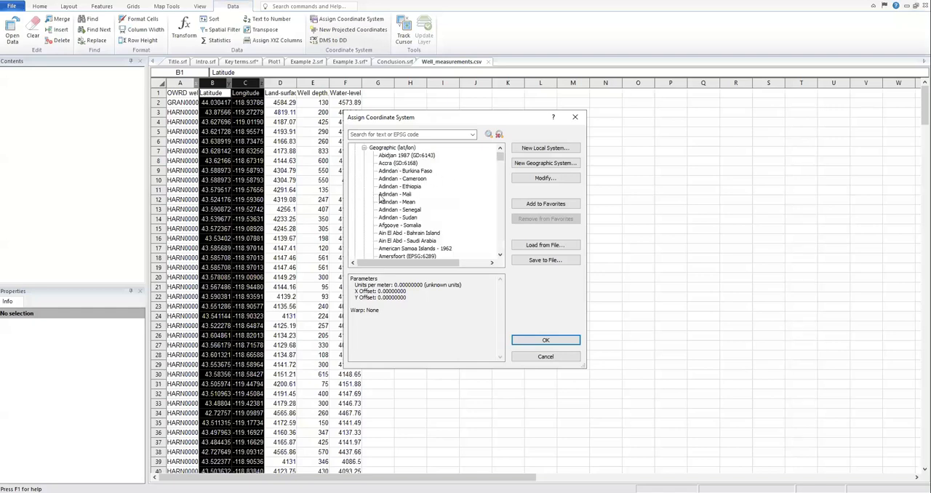
left_click_drag(500, 159, 500, 245)
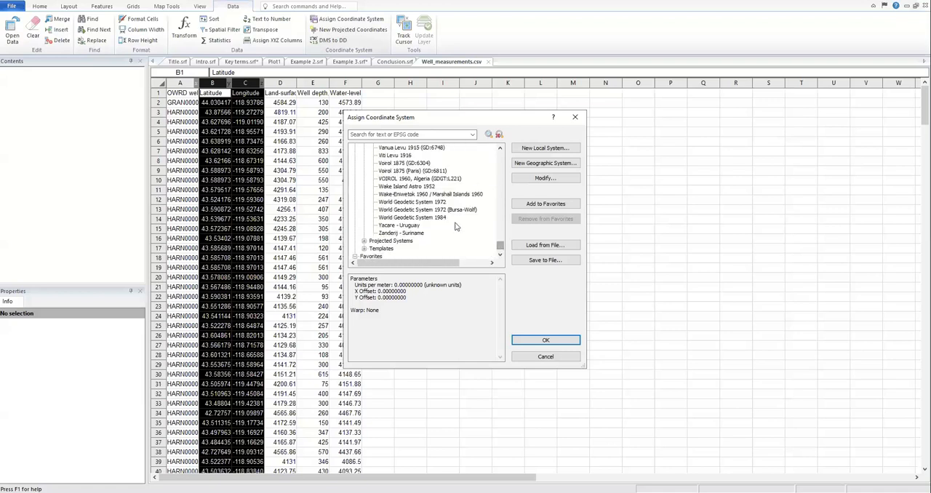
left_click(443, 218)
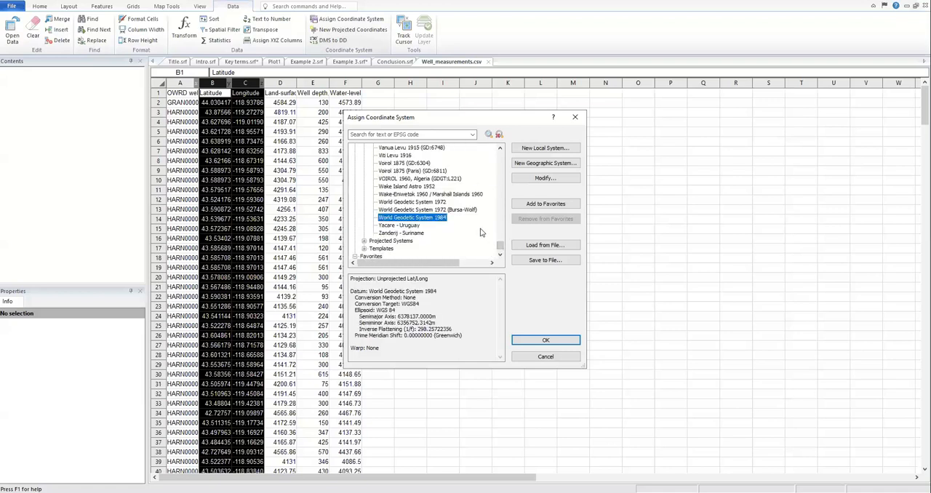
left_click(547, 341)
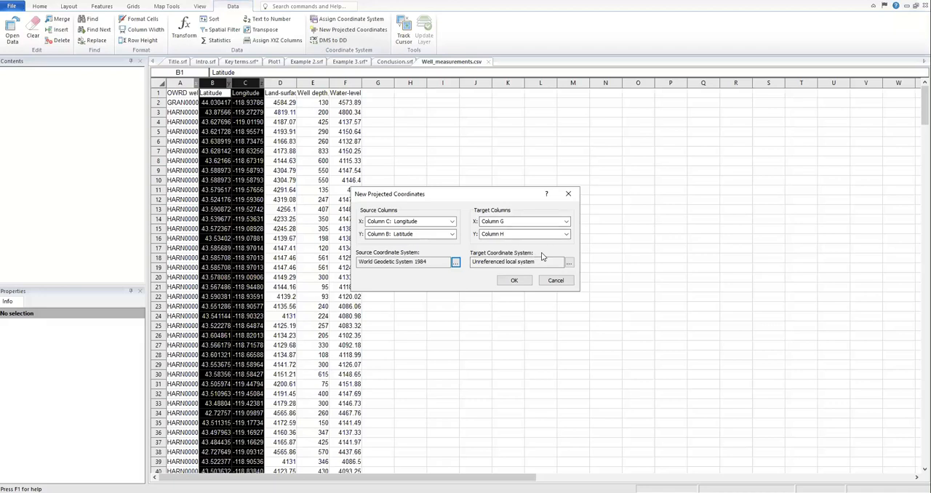
Step: Set the target coordinate system to WGS84 UTM zone 11N and generate the projected coordinates in columns G and H
left_click(569, 263)
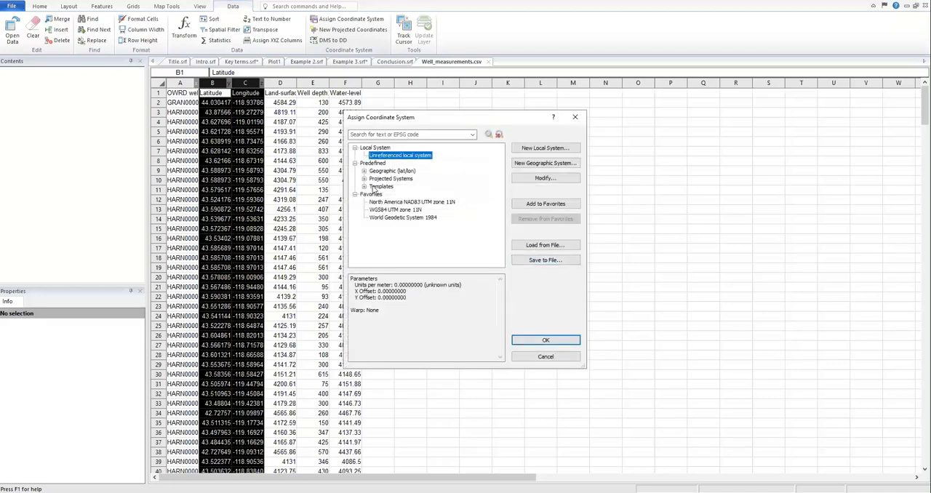
left_click(364, 179)
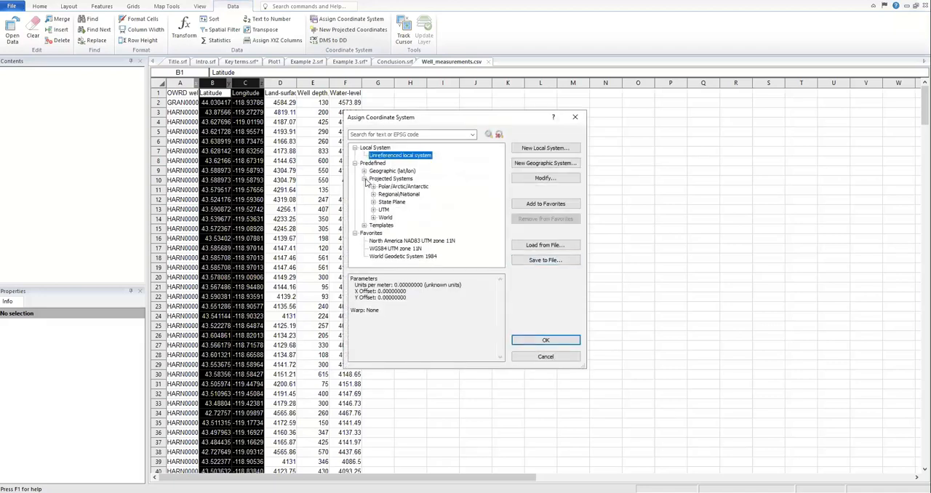
left_click(373, 210)
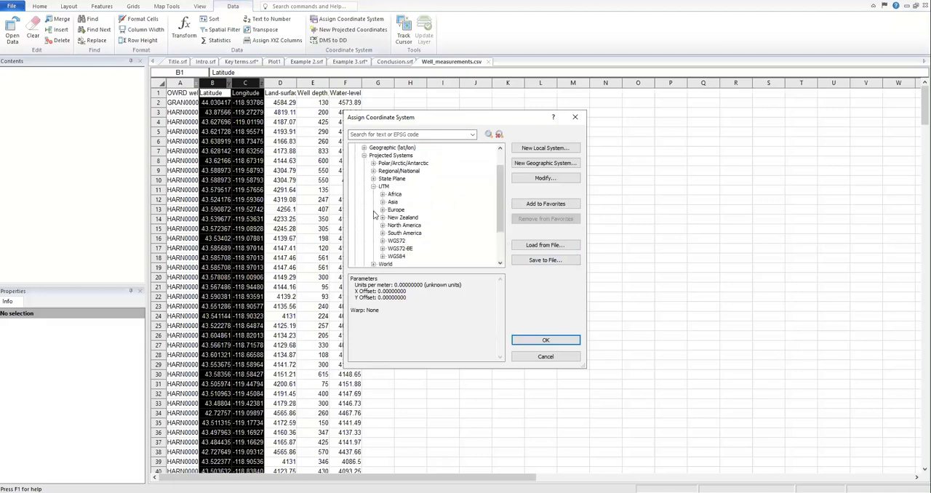
left_click(383, 256)
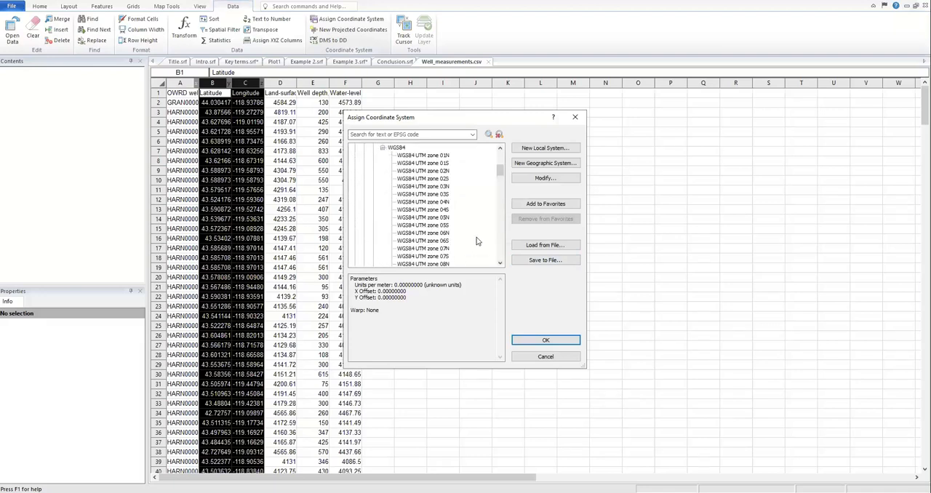
left_click_drag(500, 178, 499, 183)
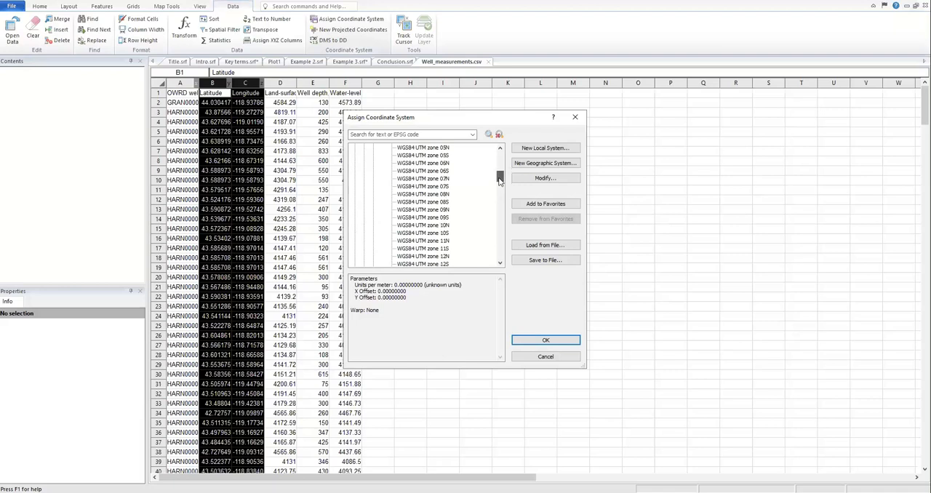
left_click(437, 241)
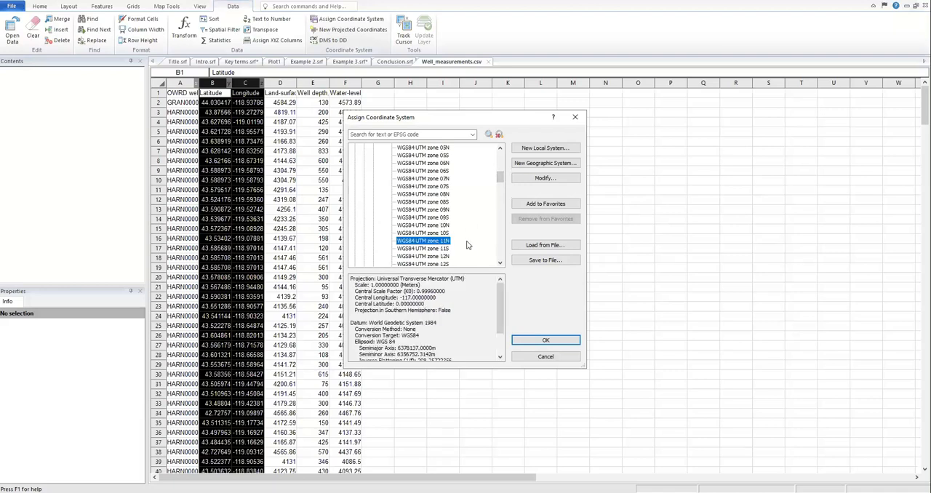
left_click(553, 340)
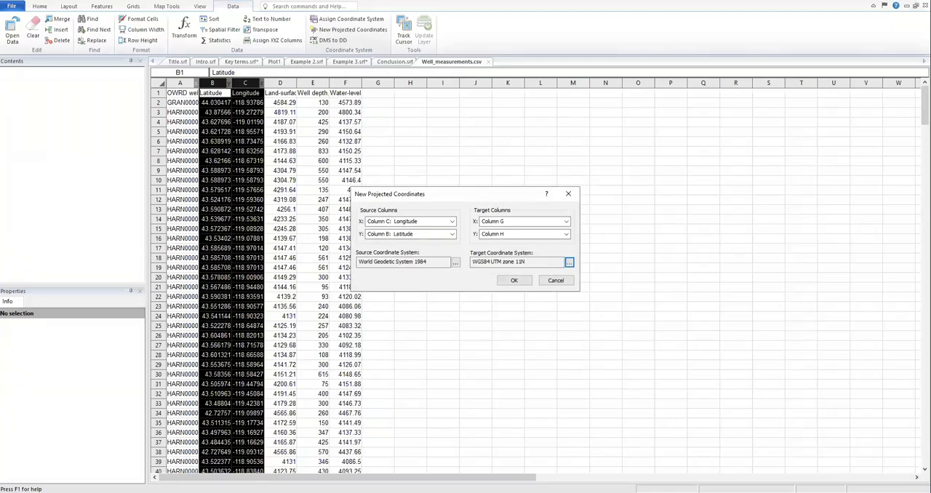
left_click(513, 282)
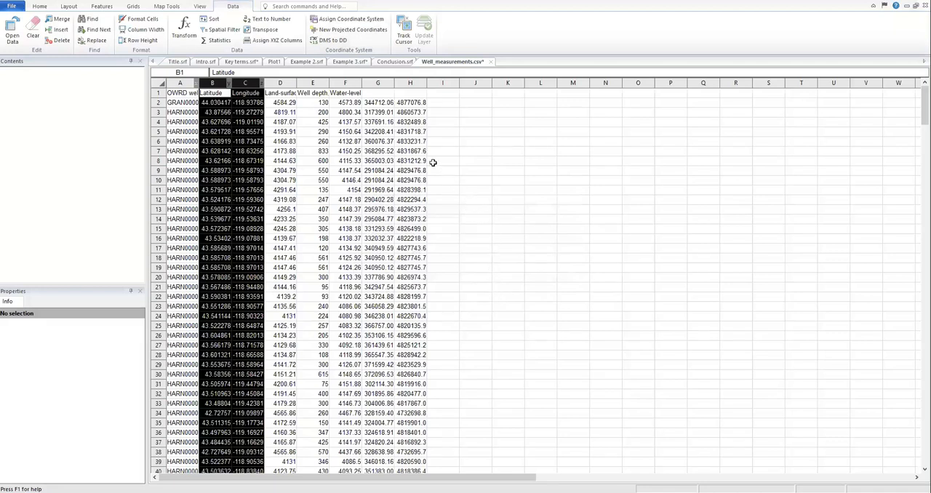
Step: Label the new coordinate columns by entering UTM X in cell G1 and UTM Y in cell H1
left_click(379, 93)
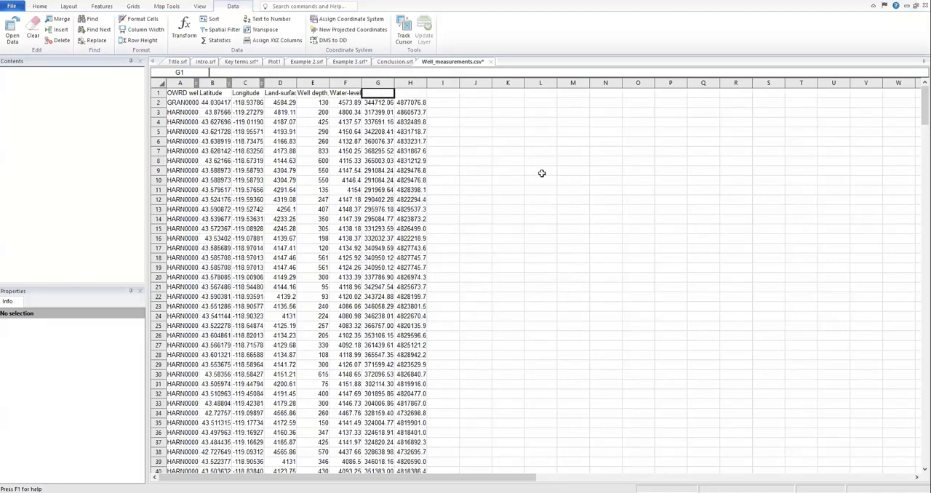
type("UTM X")
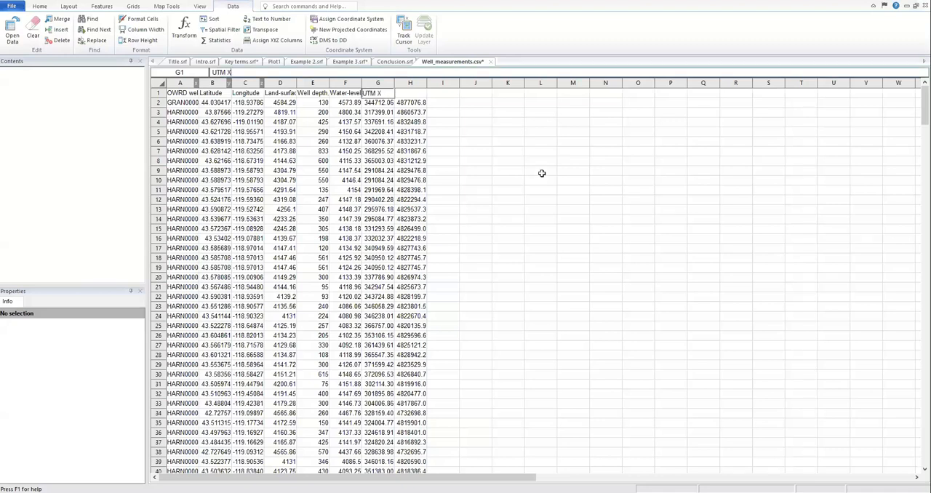
key("Tab")
type("UTM Y")
left_click(472, 160)
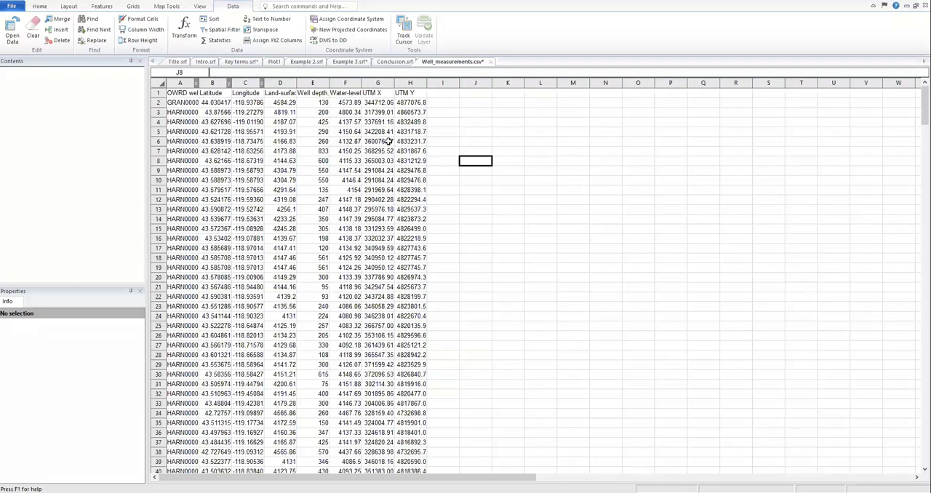
Step: Save the worksheet with the projected coordinates as a new CSV file named Well_measurements_UTM.csv
left_click(13, 6)
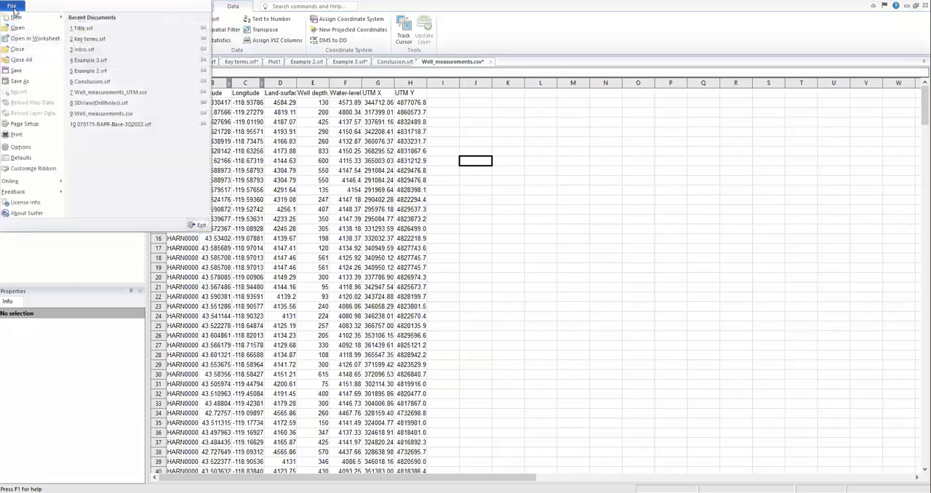
left_click(20, 82)
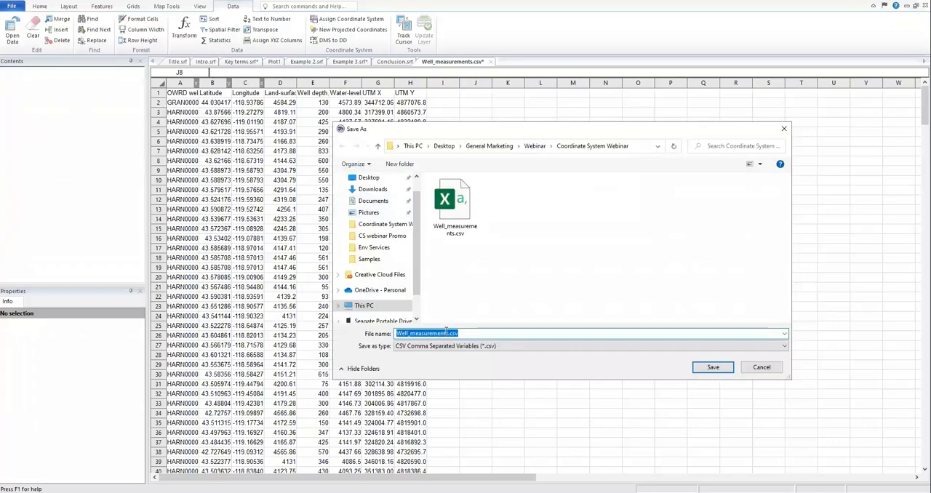
left_click(446, 333)
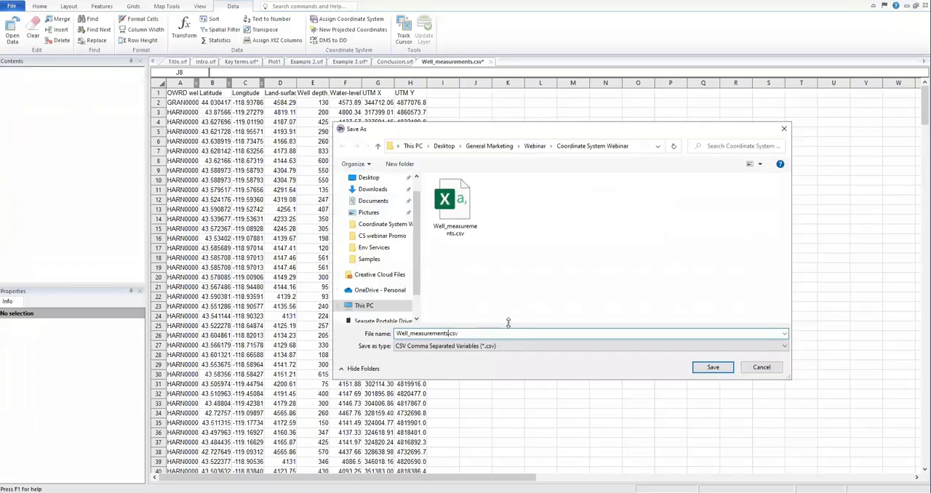
type("_UTM")
left_click(713, 367)
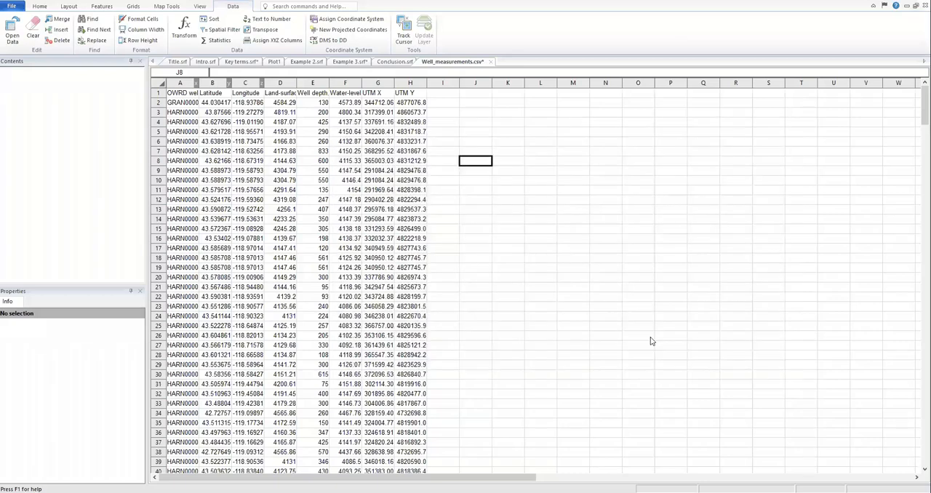
left_click(450, 321)
Step: Start gridding data in the empty Plot1 document, using Well_measurements_UTM.csv as the source dataset
left_click(275, 62)
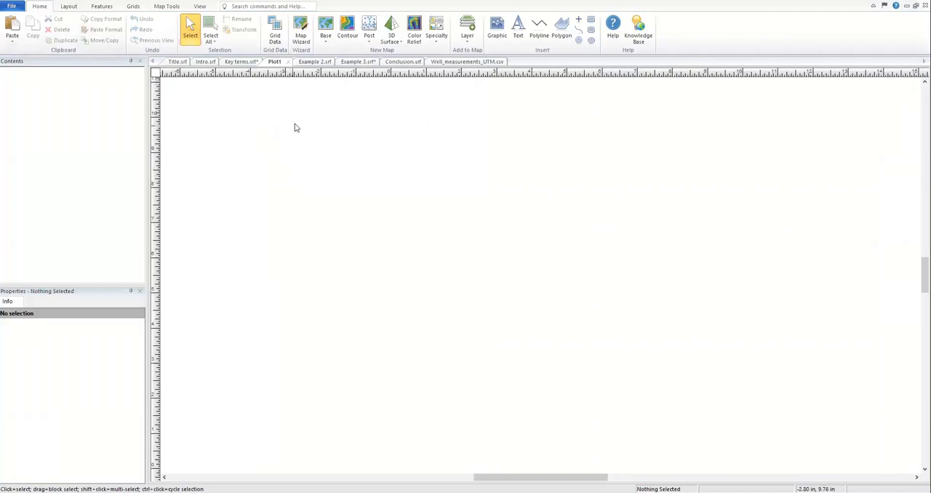
left_click(278, 40)
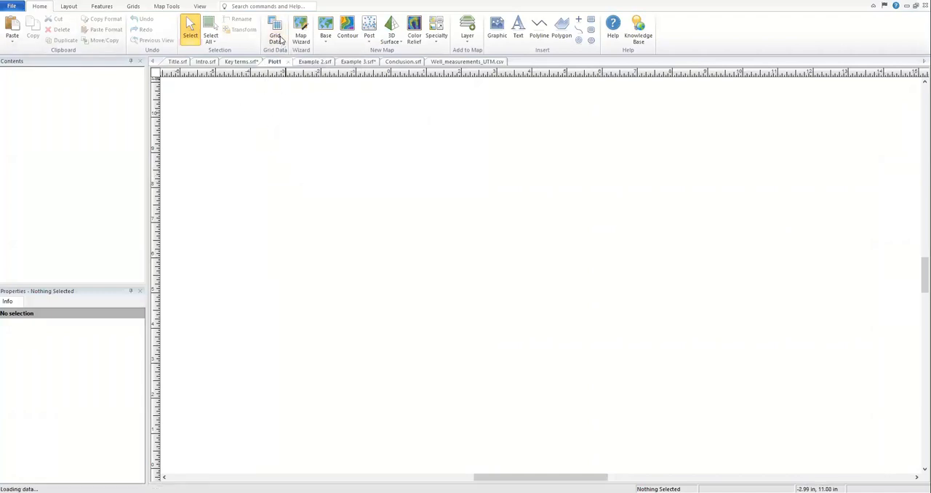
left_click(603, 131)
left_click(509, 185)
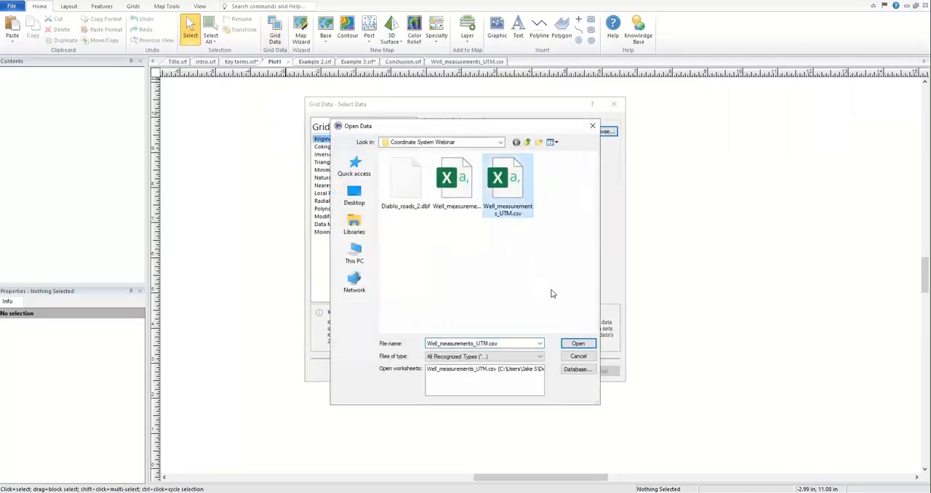
left_click(578, 343)
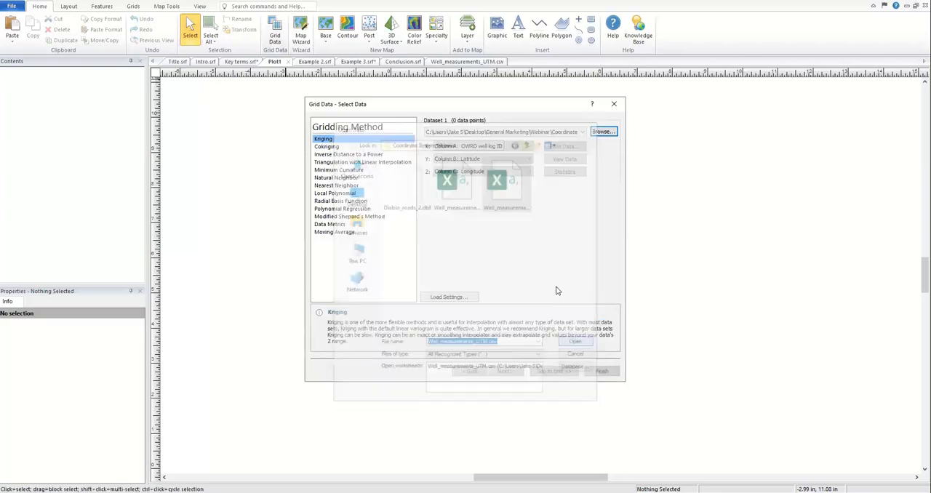
Step: Assign the gridding columns: UTM X for X, UTM Y for Y, and Land-surface elevation for Z
left_click(498, 147)
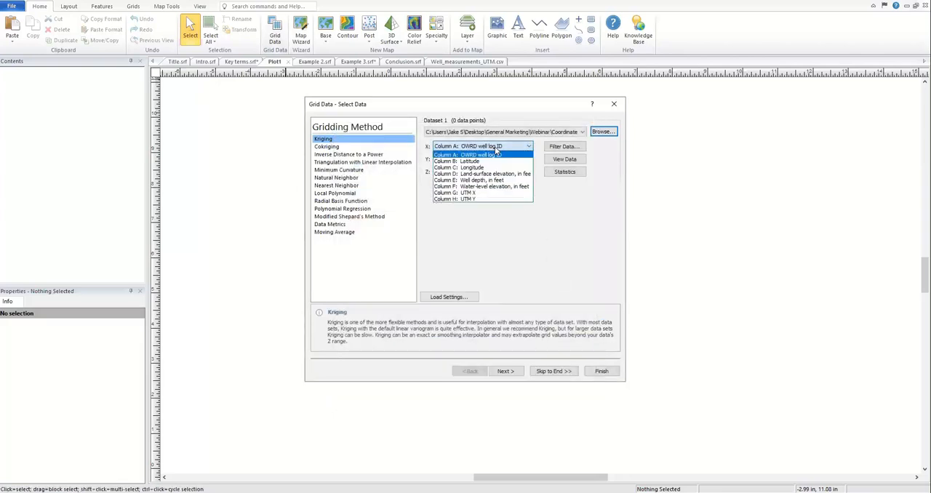
left_click(489, 192)
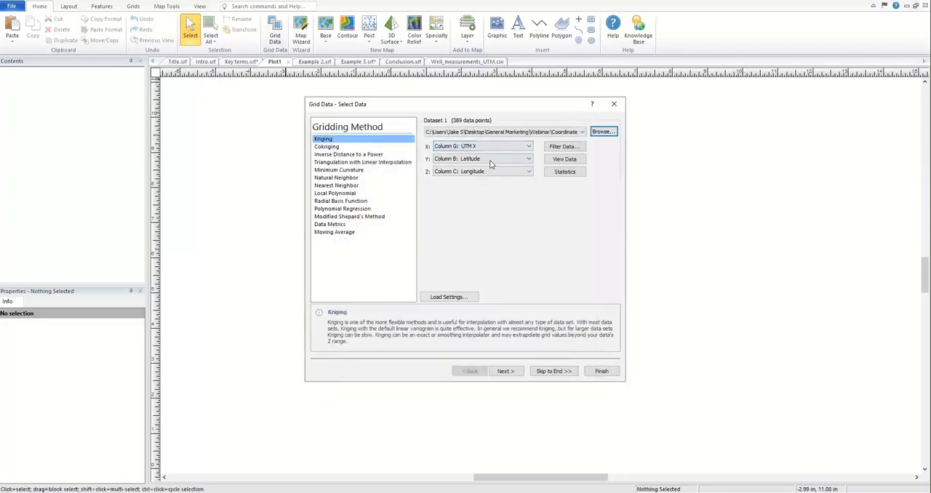
left_click(493, 159)
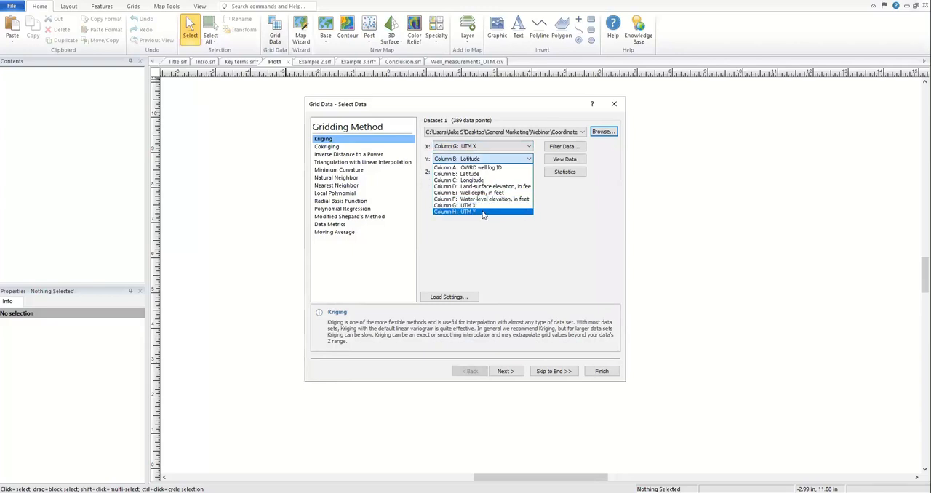
left_click(483, 212)
left_click(489, 173)
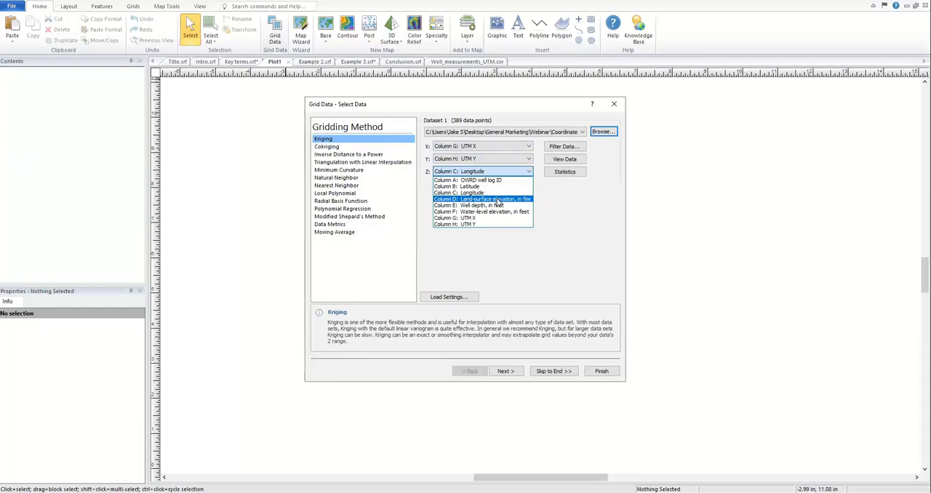
left_click(497, 201)
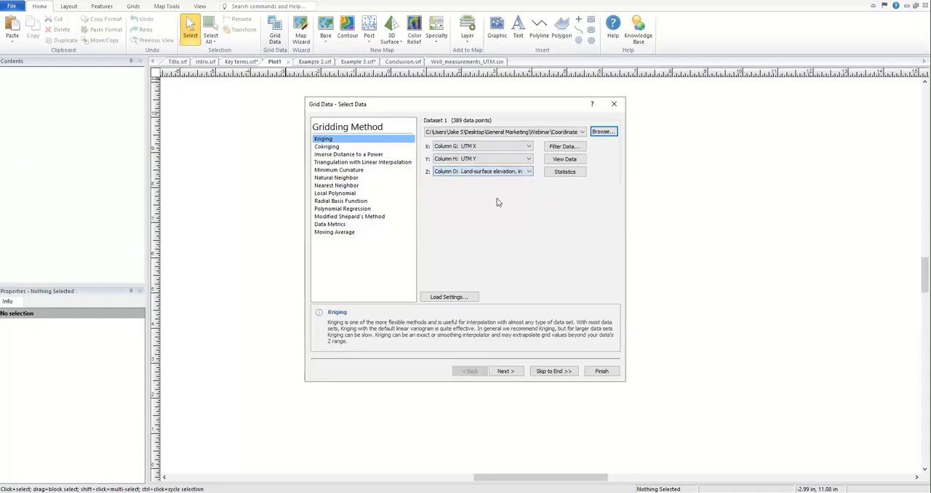
Step: Generate the Kriging grid with the default output settings, adding it as a contour layer in a new map
left_click(554, 371)
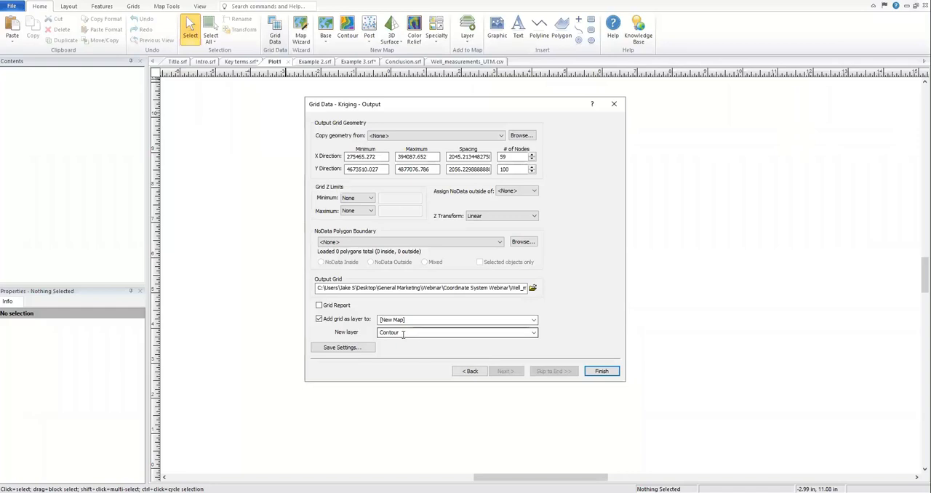
left_click(602, 372)
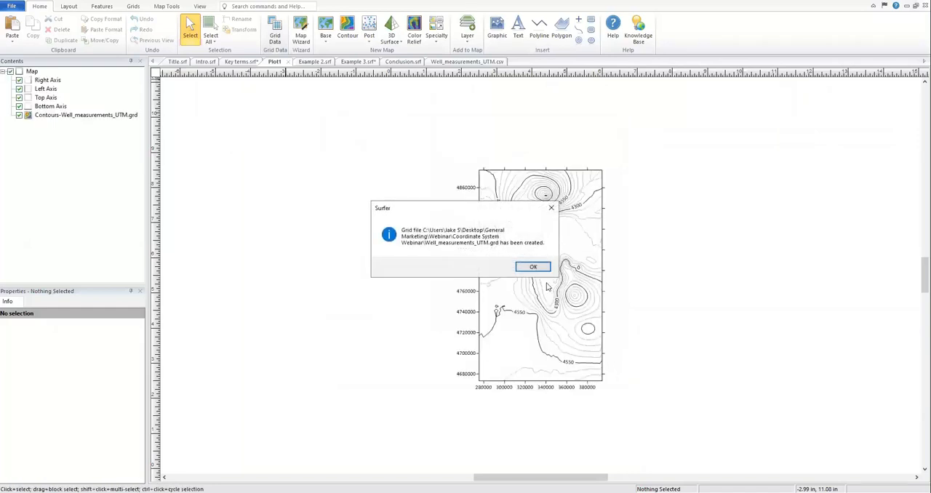
left_click(534, 267)
left_click_drag(412, 151, 695, 456)
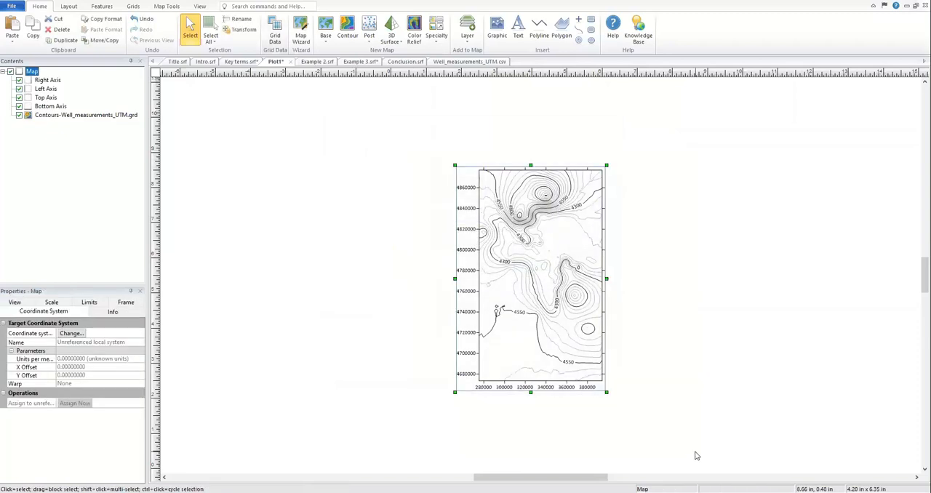
key("ctrl+l")
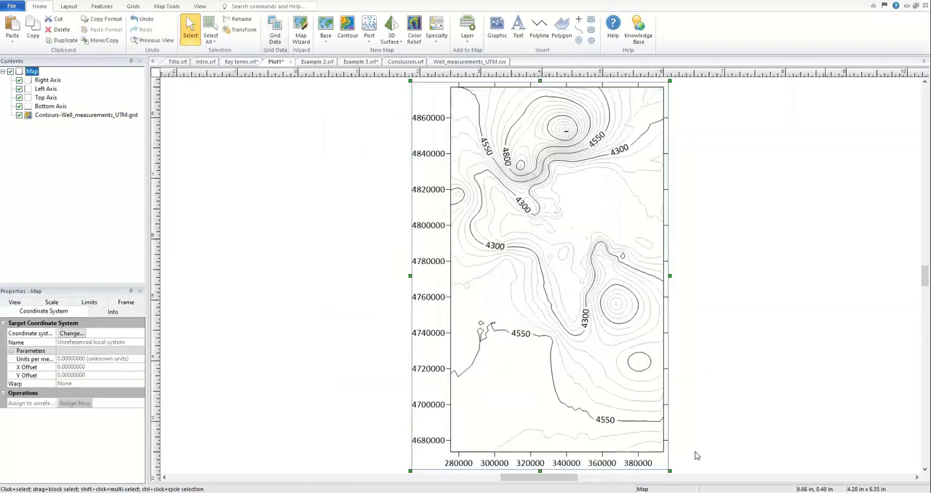
left_click(733, 400)
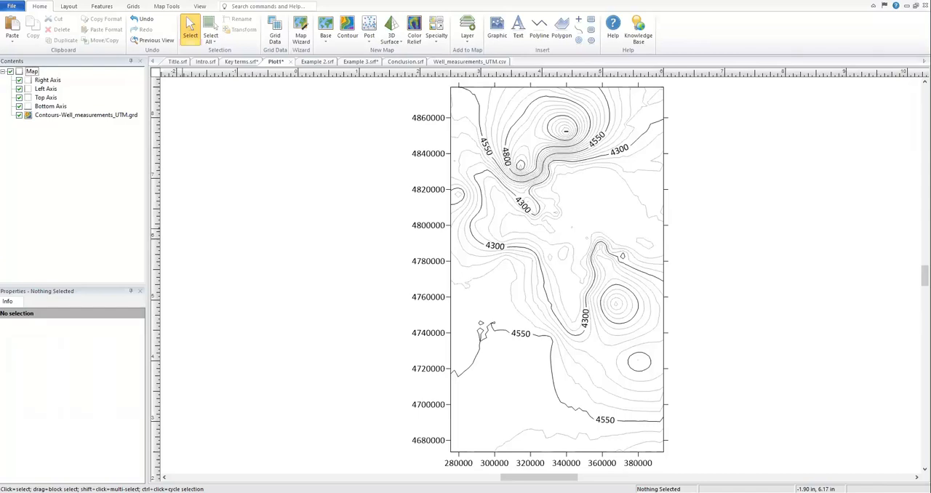
Step: Review the Project Grid options for the input and output grid coordinate systems, closing them without projecting a grid
left_click(133, 6)
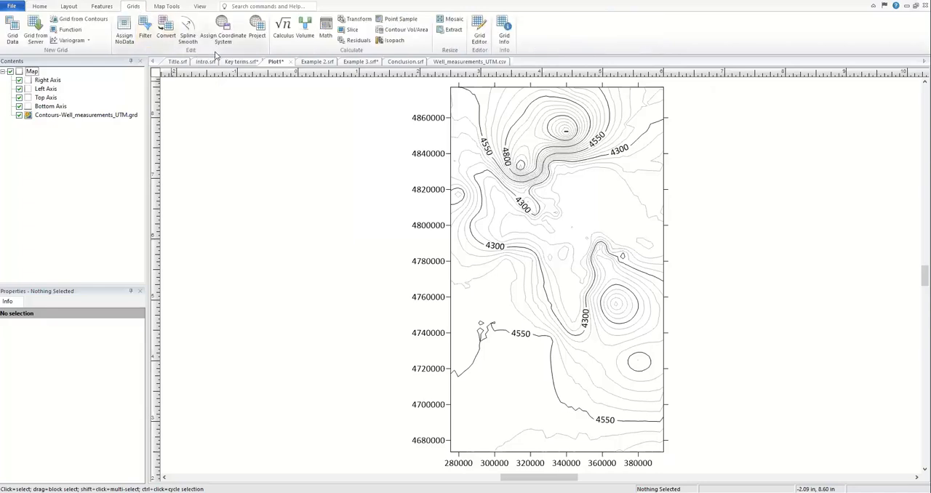
left_click(258, 33)
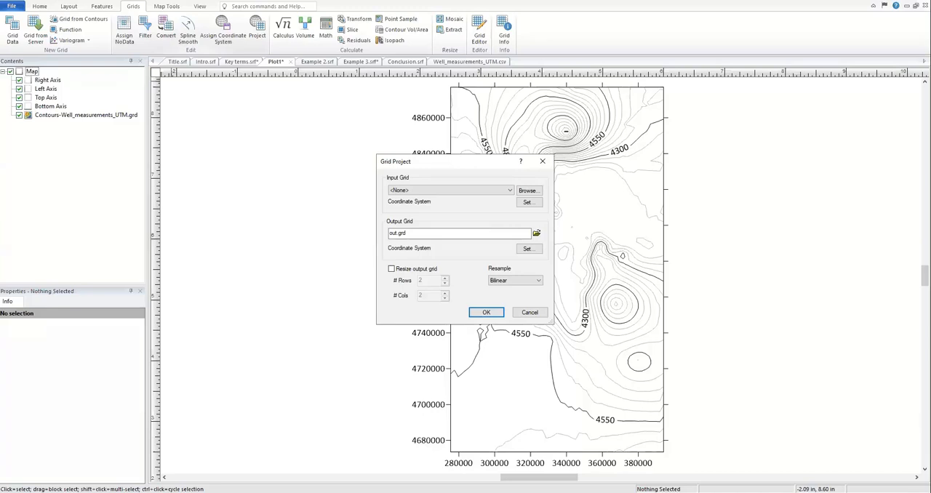
left_click(525, 313)
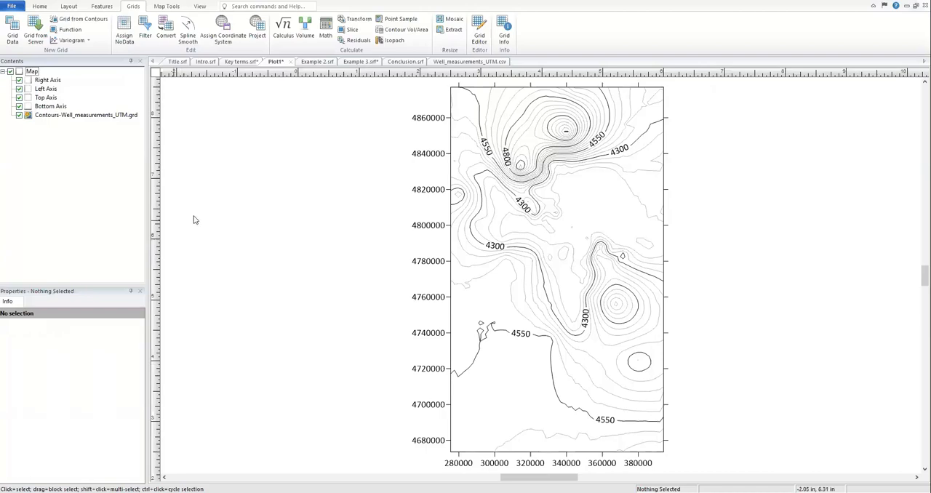
Step: Examine the well depth column in the Well_measurements_UTM.csv worksheet and switch to the Example 2.srf plot
left_click(446, 63)
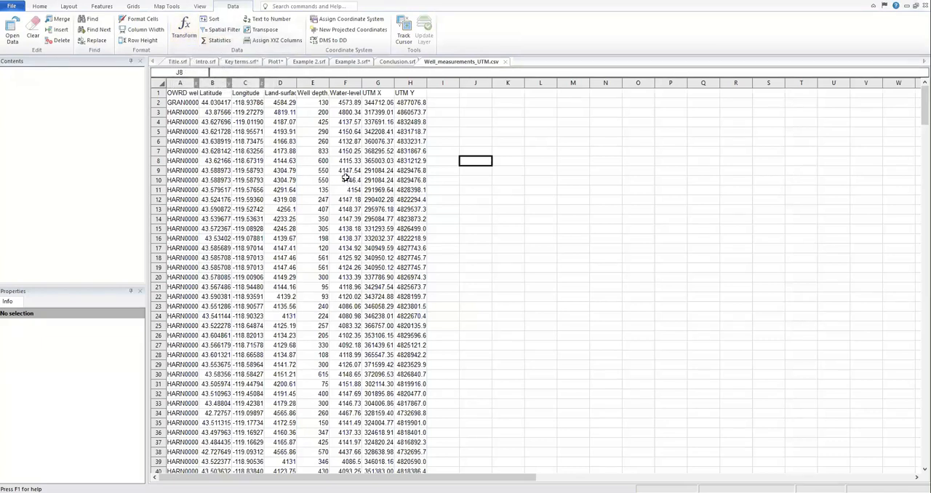
left_click(320, 83)
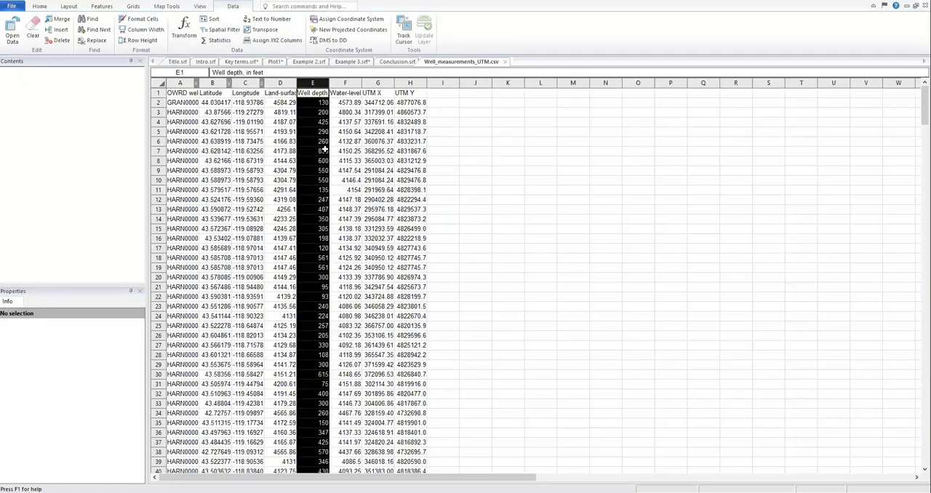
left_click(275, 62)
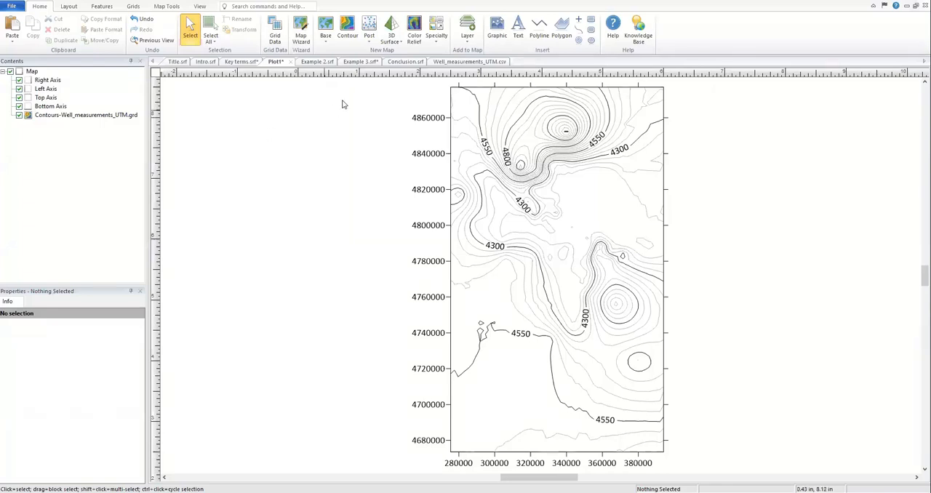
left_click(313, 61)
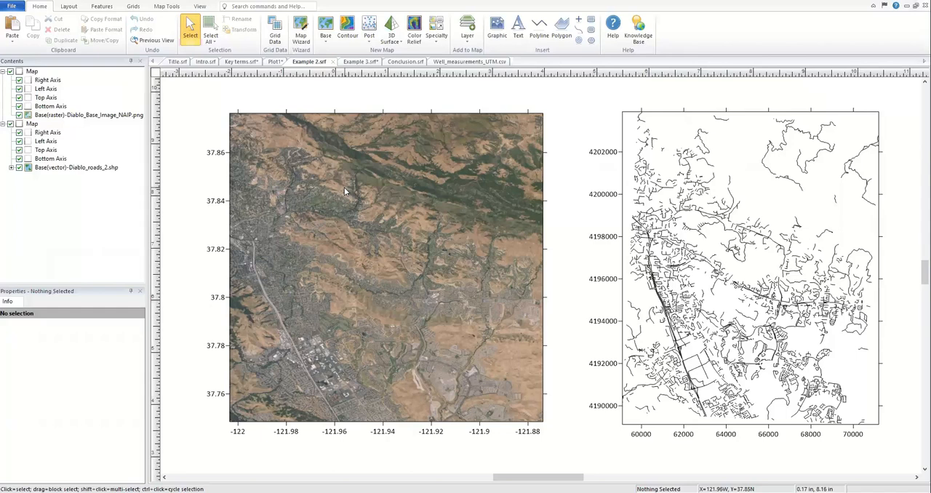
Step: Try moving the Diablo_roads_2.shp layer into the aerial image map with the limits adjusted to include it, and undo the move
left_click(775, 197)
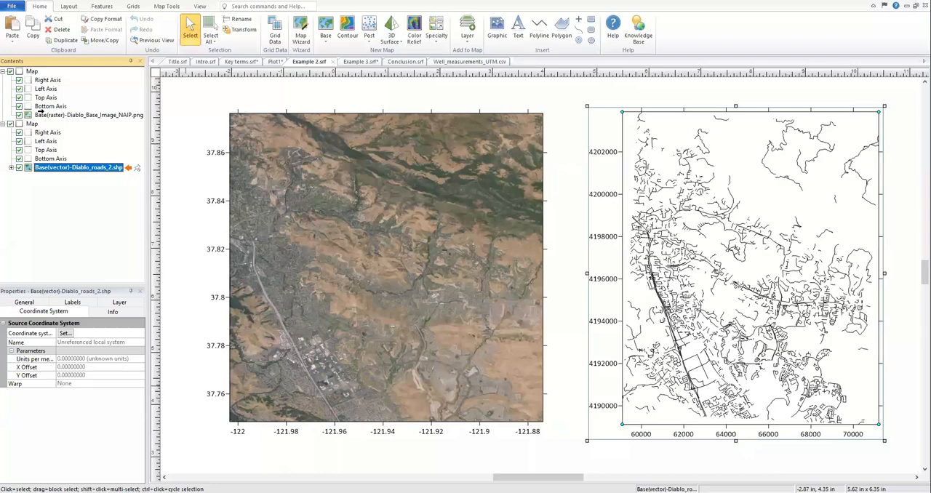
left_click_drag(40, 107, 42, 111)
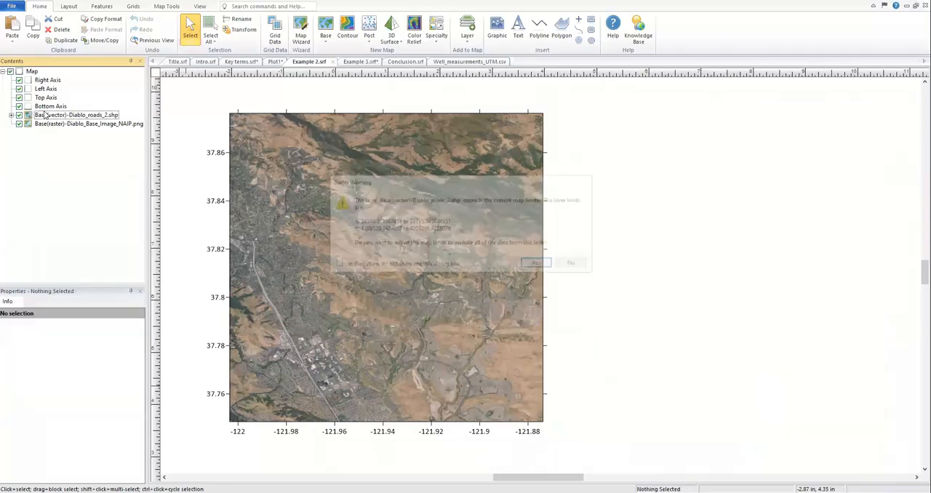
left_click(539, 265)
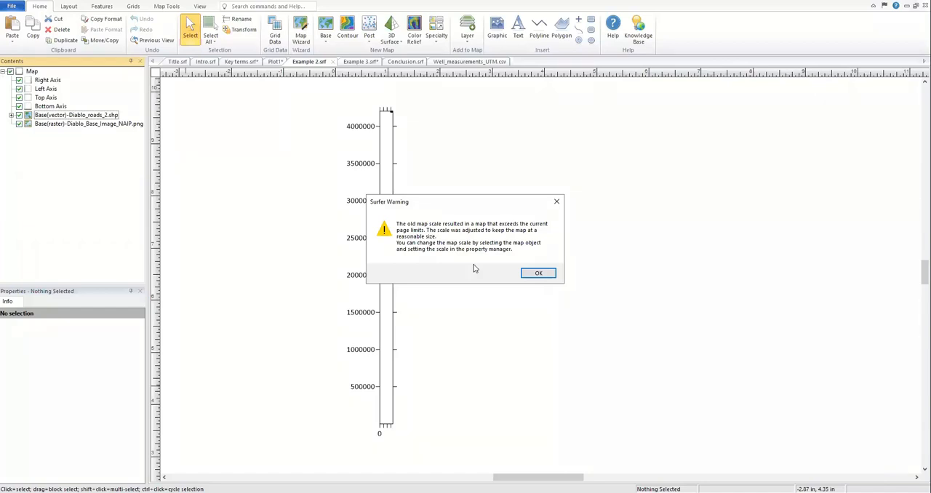
left_click(525, 274)
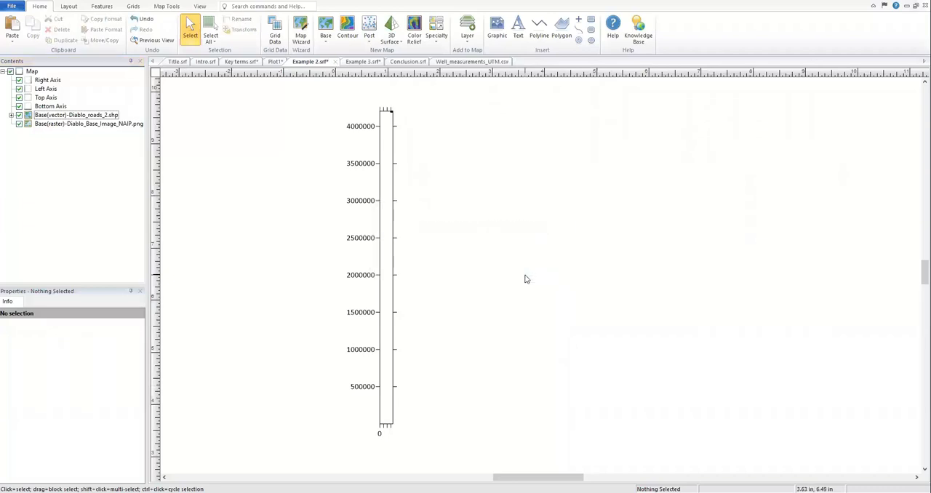
key("ctrl+z")
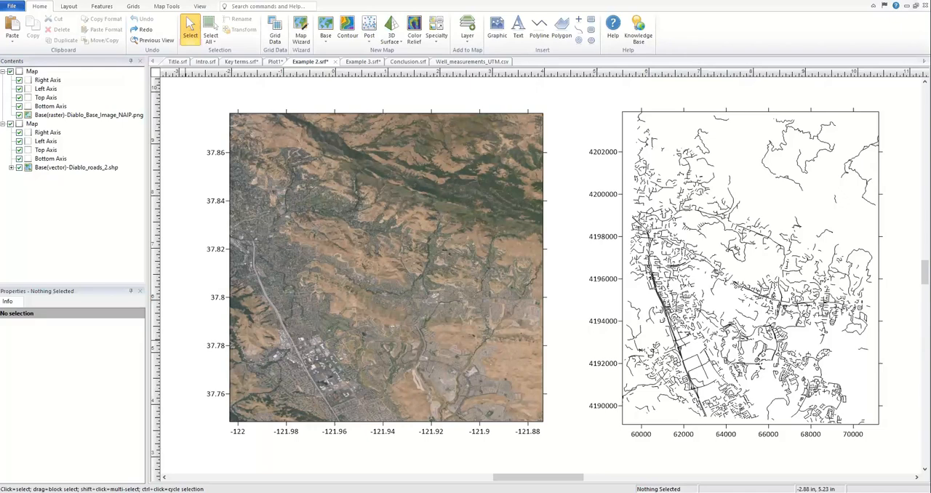
Step: Assign the predefined WGS84 UTM zone 11N as the source coordinate system of the Diablo_roads_2.shp layer
left_click(775, 211)
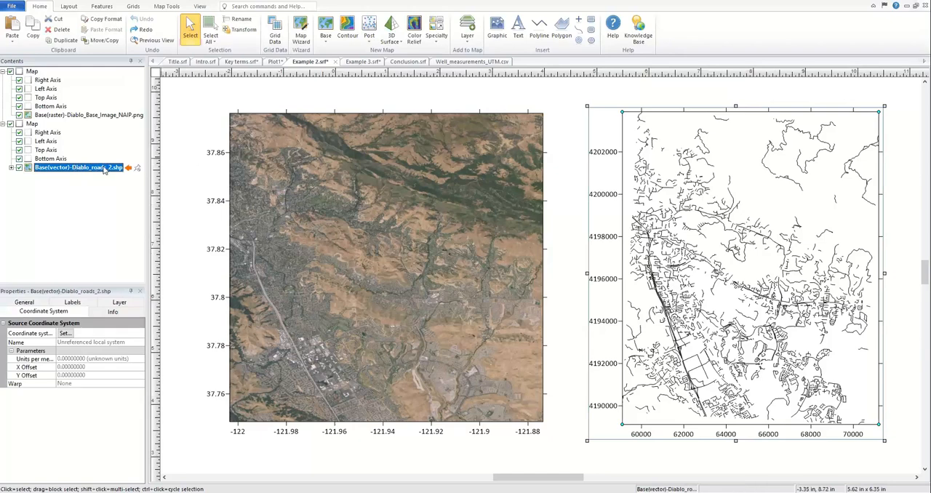
left_click(65, 334)
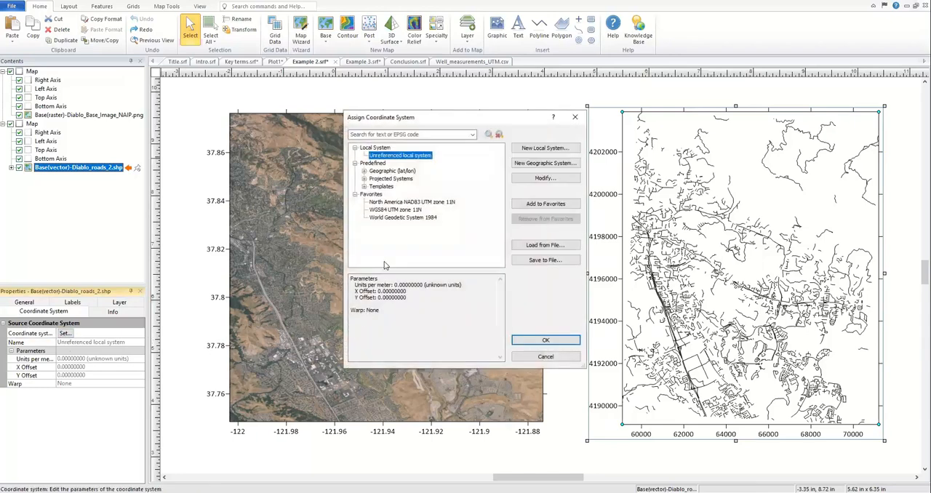
left_click(389, 211)
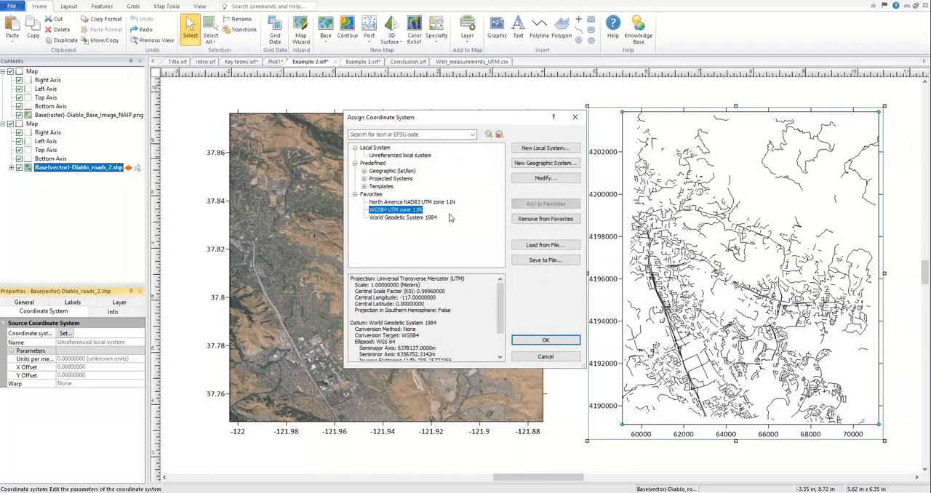
left_click(364, 180)
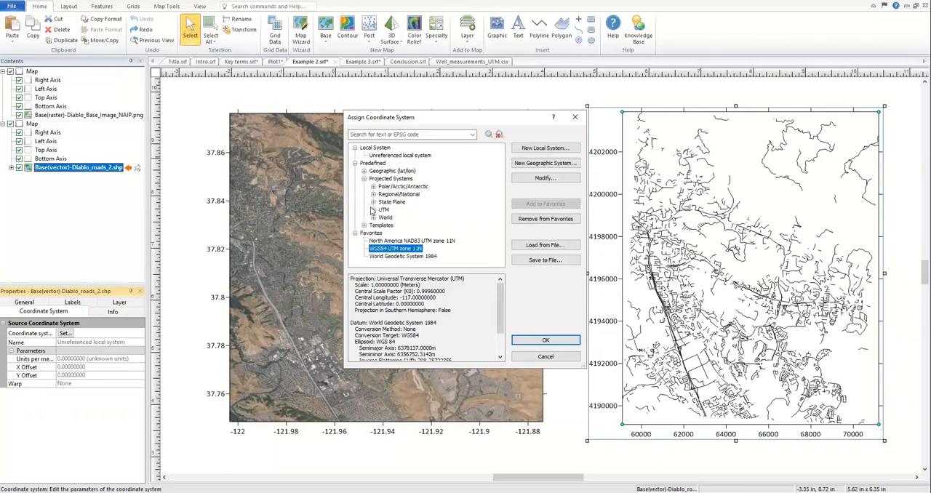
scroll(375, 212, "down", 1)
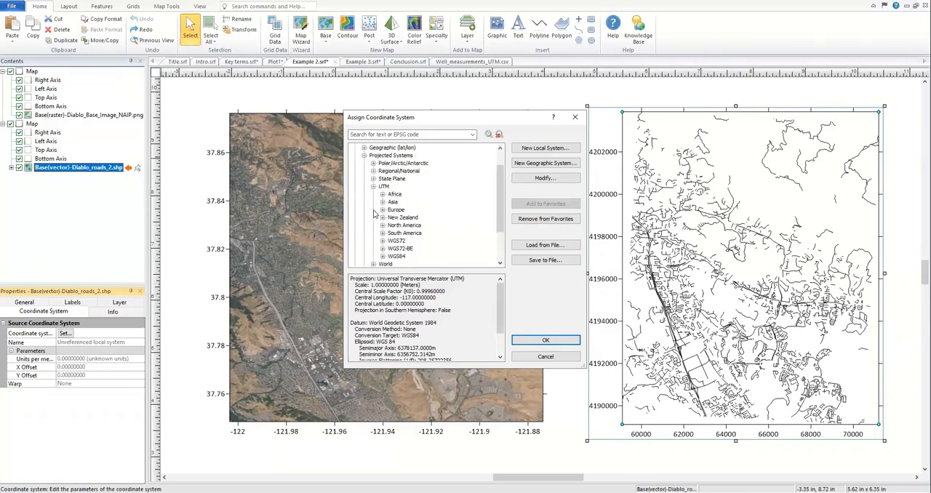
left_click(383, 256)
scroll(499, 168, "down", 3)
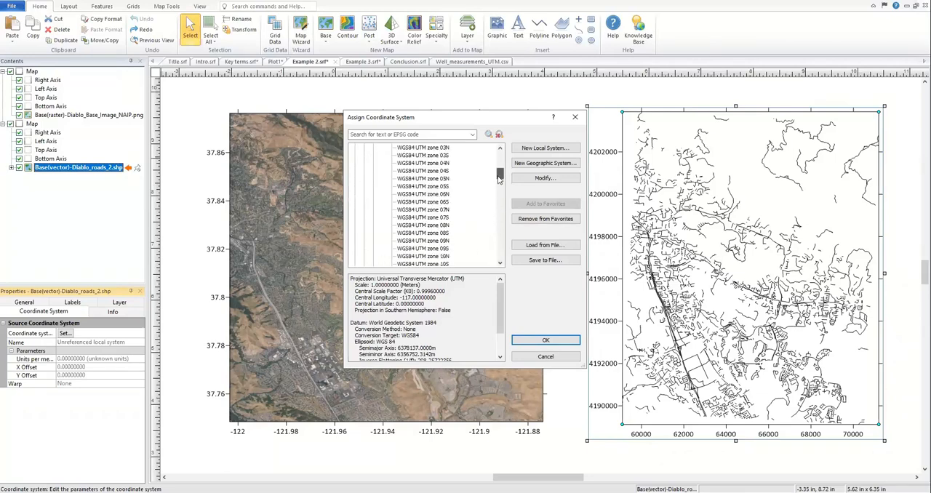
left_click(440, 241)
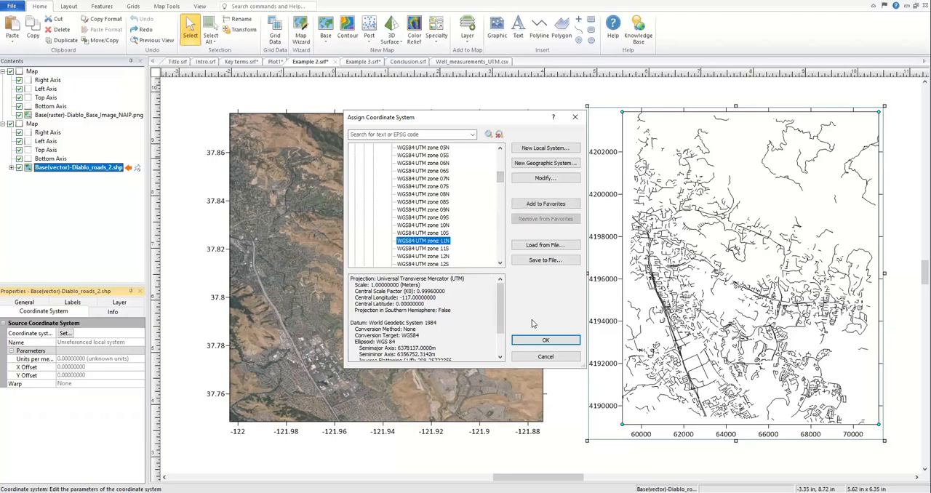
left_click(545, 340)
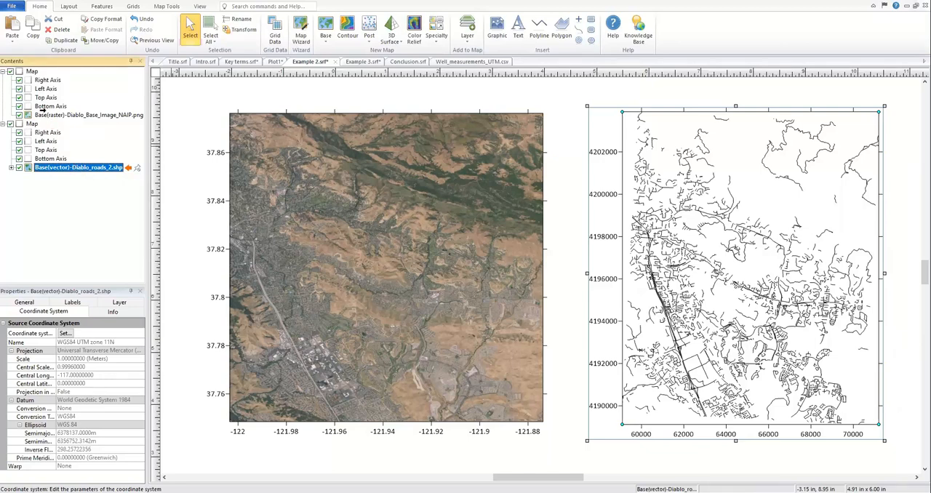
Step: Try moving the Diablo_roads_2.shp layer into the aerial image map, keeping the current map limits
left_click_drag(42, 108, 46, 115)
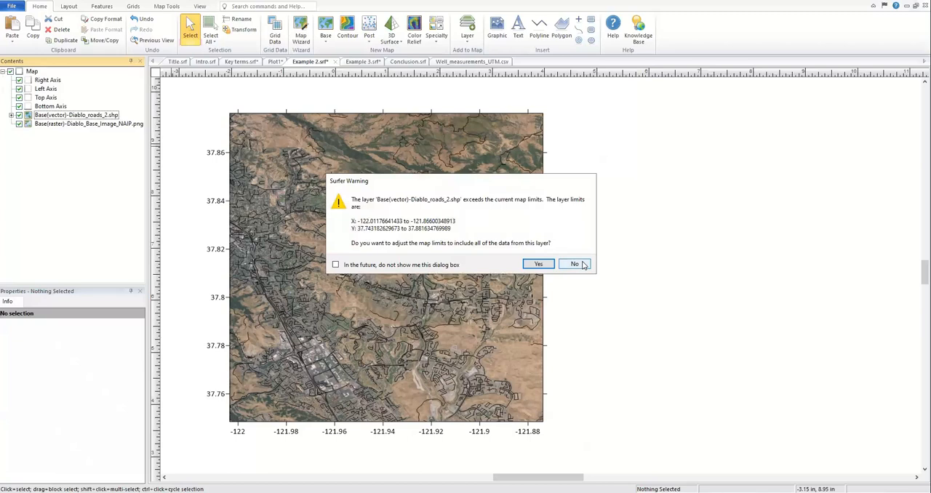
left_click(575, 264)
left_click_drag(204, 94, 658, 462)
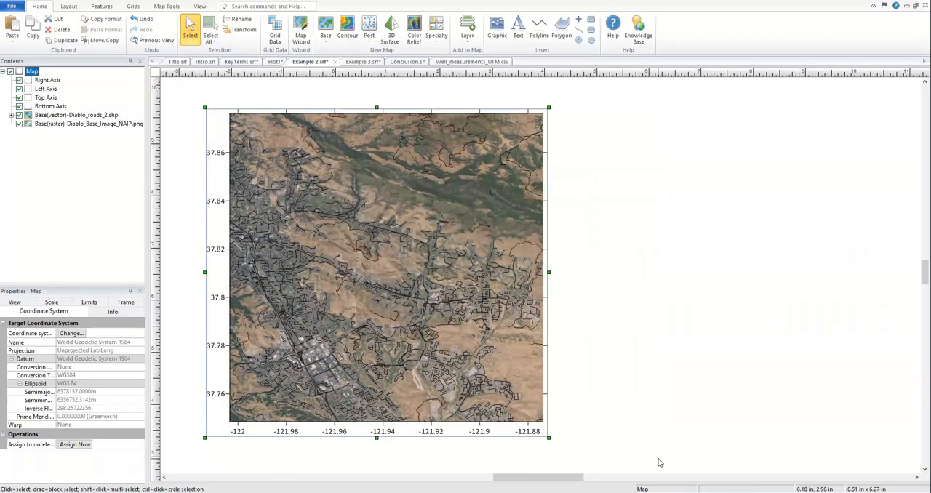
key("ctrl+l")
left_click(276, 339)
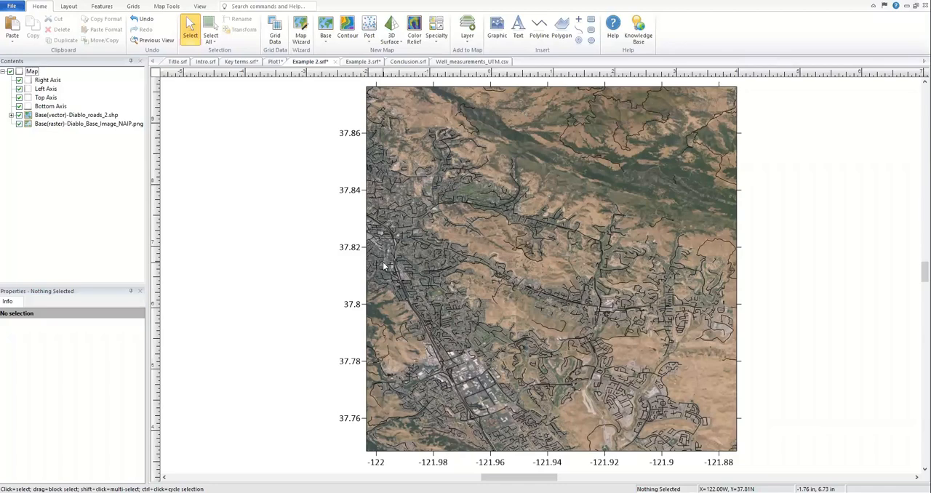
Step: Try changing the line color of all polylines in the Diablo_roads_2.shp layer to White
left_click(11, 114)
left_click(54, 124)
left_click_drag(139, 84, 139, 270)
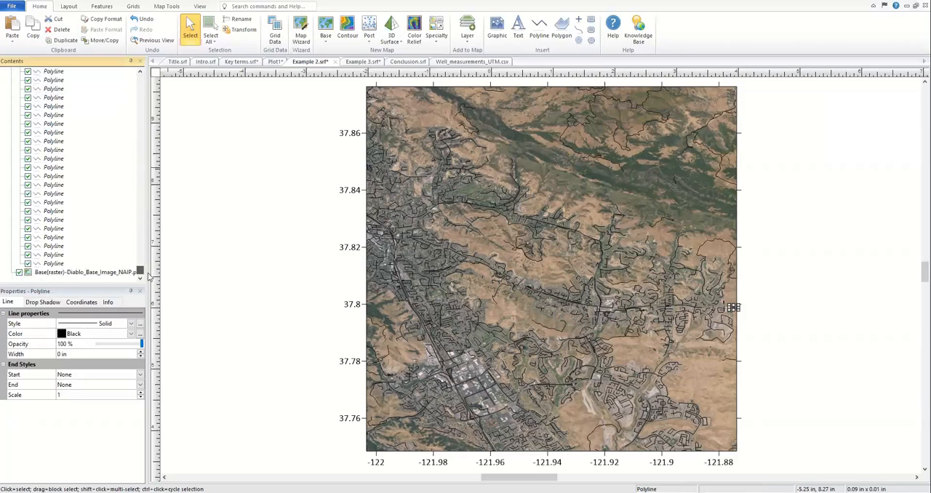
left_click(48, 266, "shift")
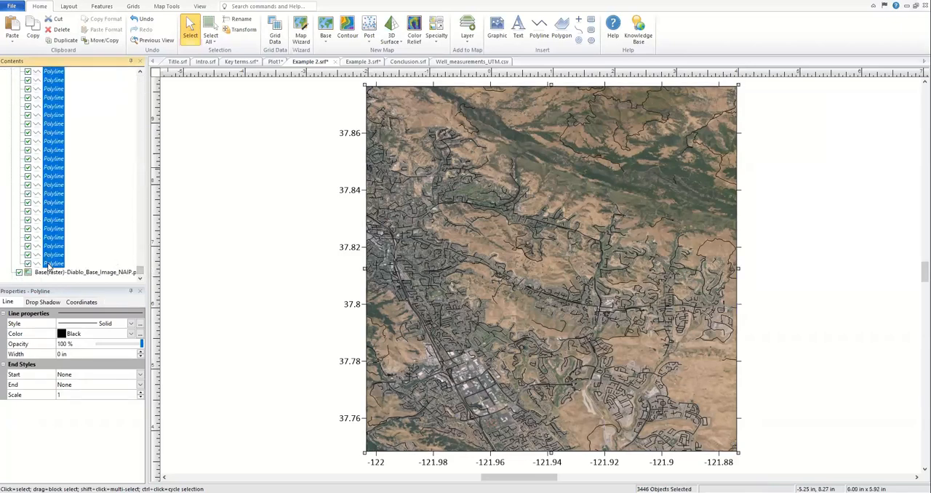
left_click(131, 336)
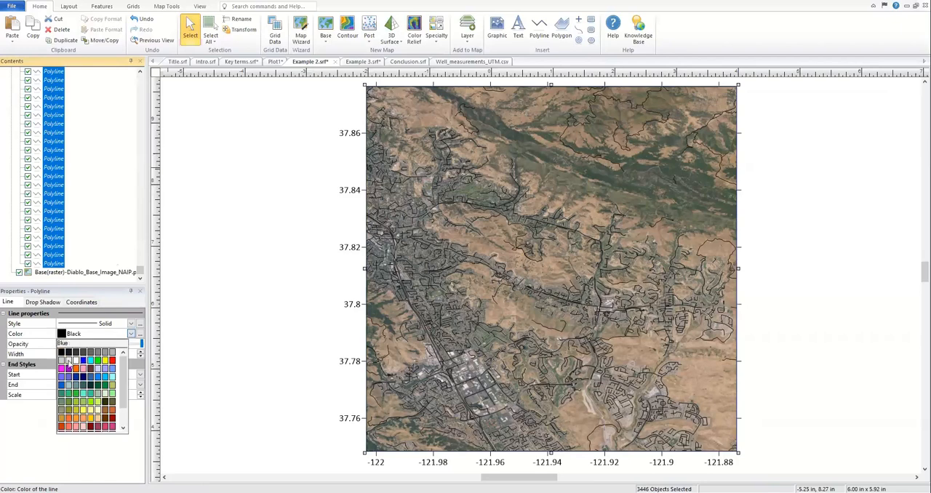
left_click(75, 365)
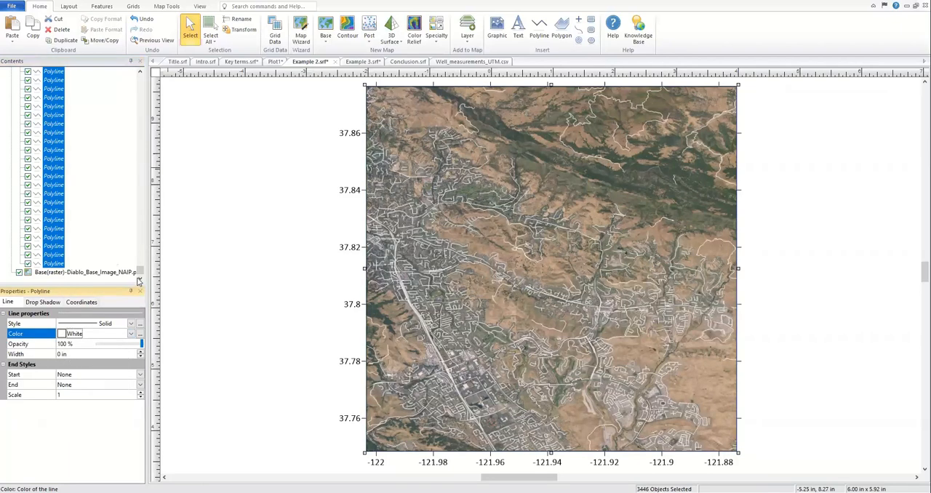
left_click_drag(140, 275, 140, 73)
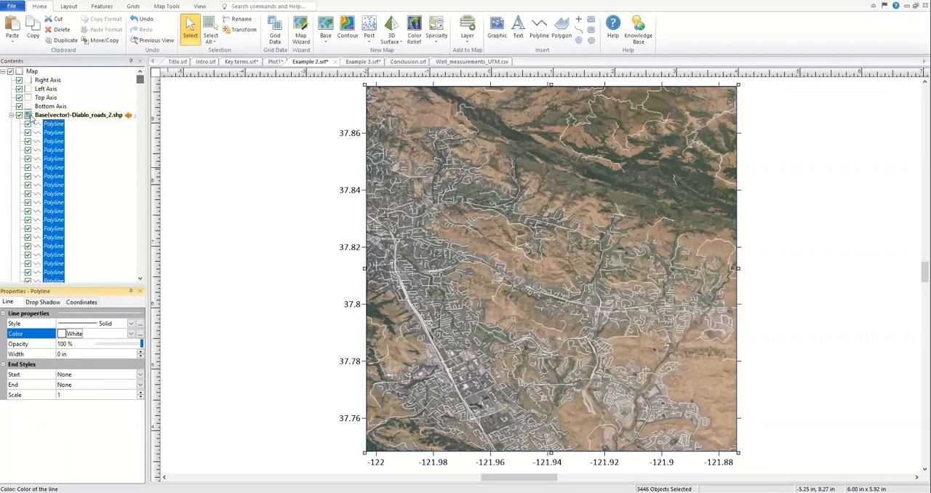
left_click(11, 115)
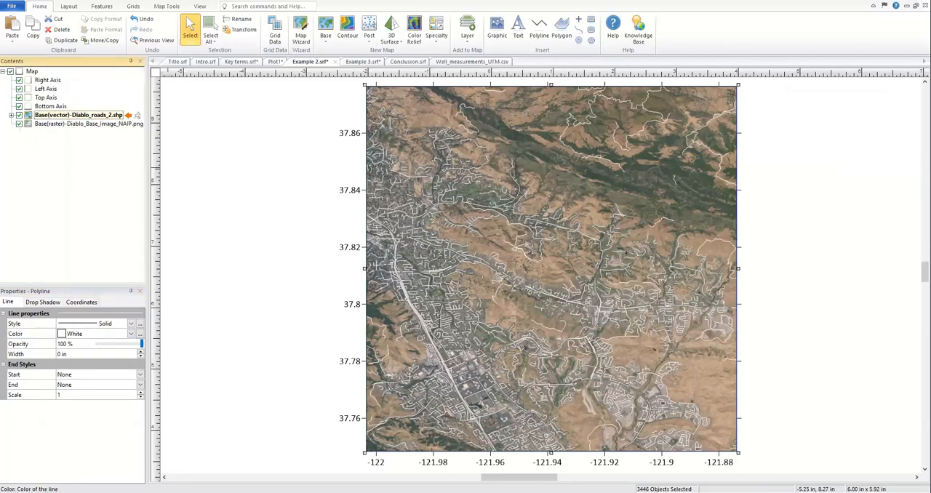
Step: Examine the roads layer's source coordinate system and the vertex coordinates of its third polyline
left_click(67, 117)
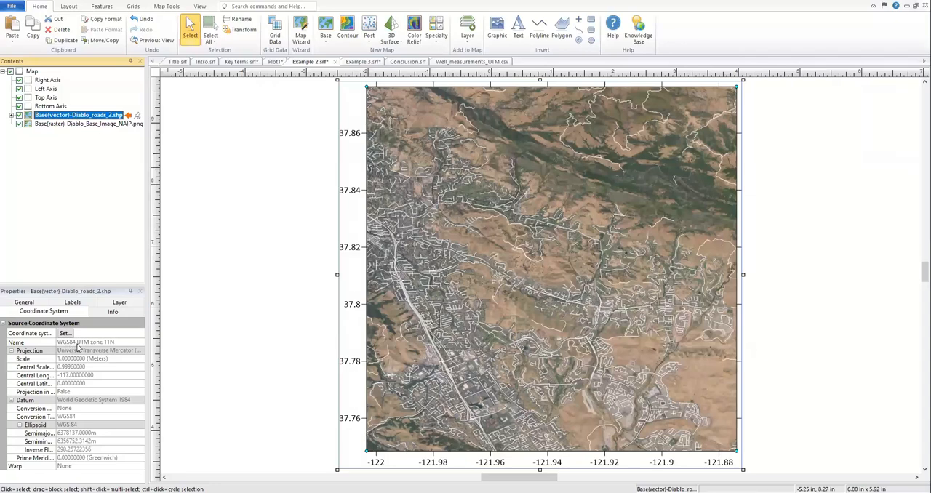
left_click(11, 115)
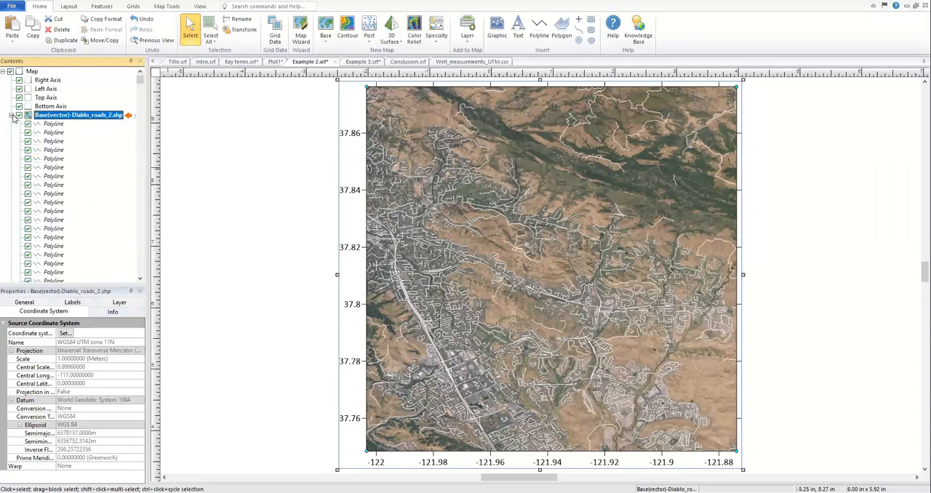
left_click(54, 141)
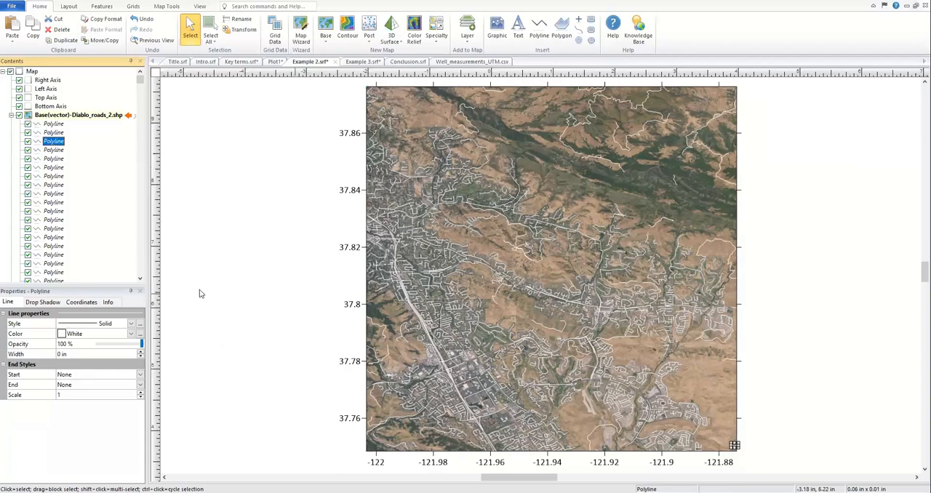
left_click(81, 305)
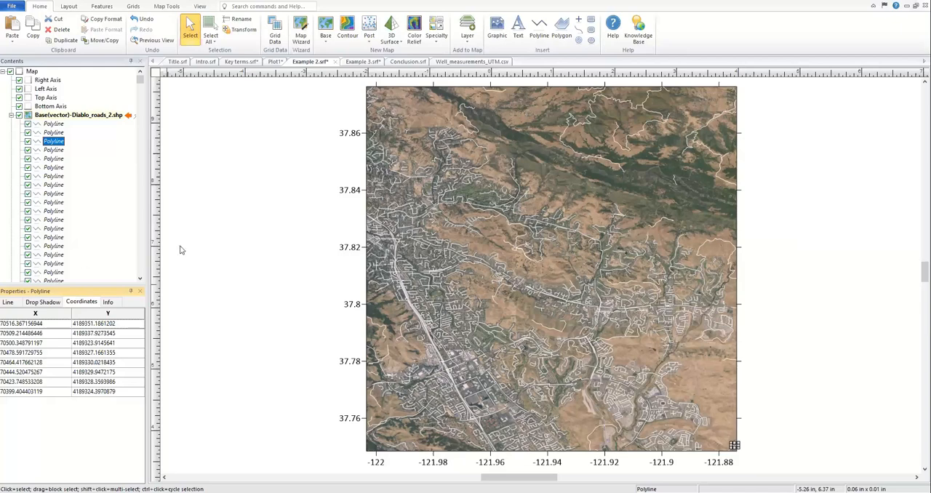
Step: Undo the white line color and the layer move, restoring the separate aerial image and roads maps
key("ctrl+a")
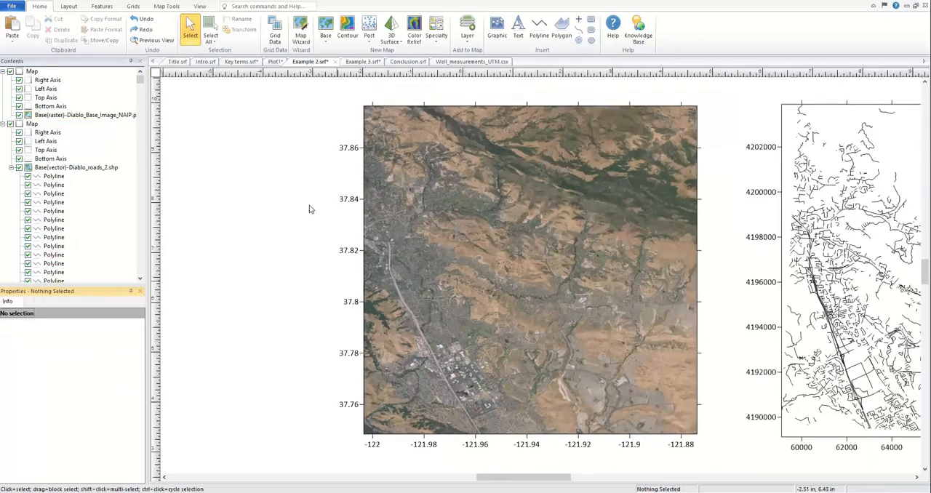
scroll(312, 209, "down", 4)
left_click_drag(311, 136, 876, 453)
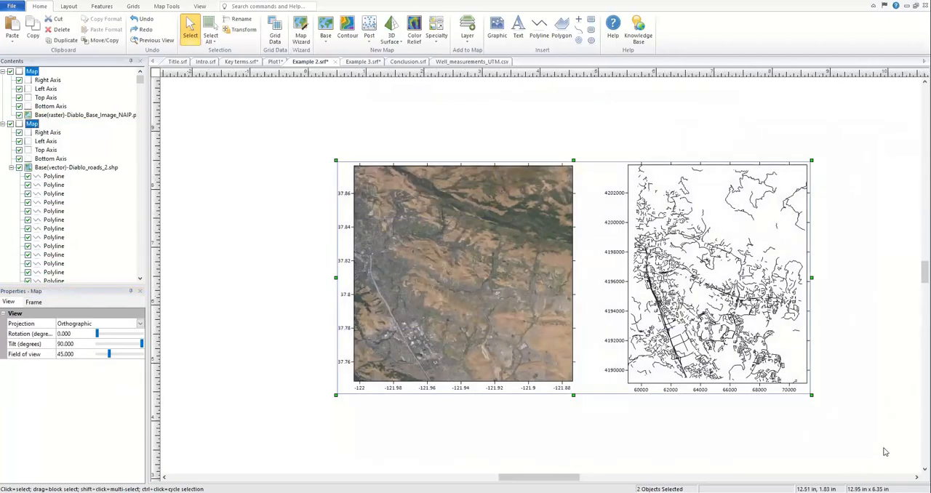
key("ctrl+l")
left_click(559, 301)
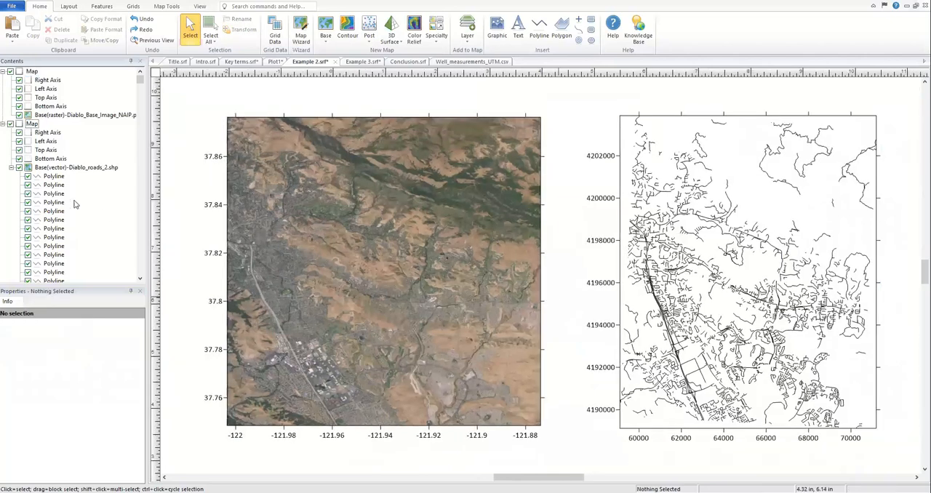
left_click(11, 168)
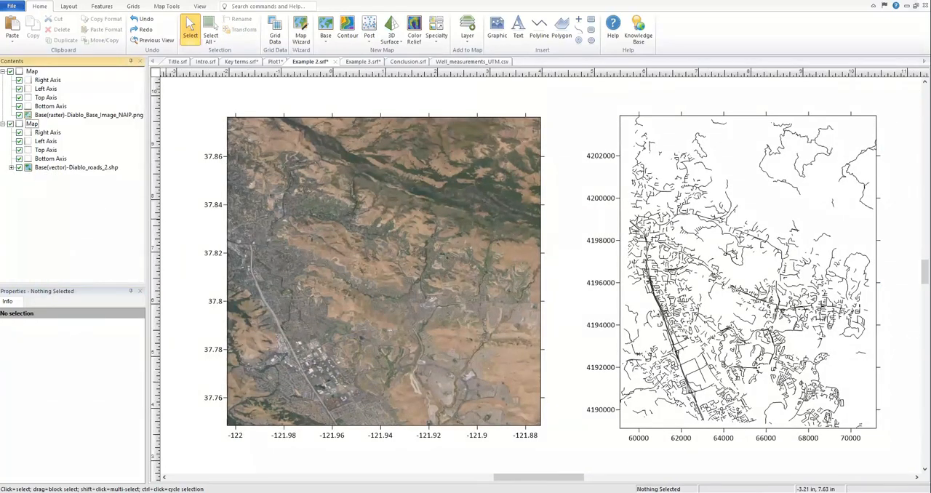
Step: Check the source coordinate system of the roads layer and open the target coordinate system choices for its map
left_click(79, 168)
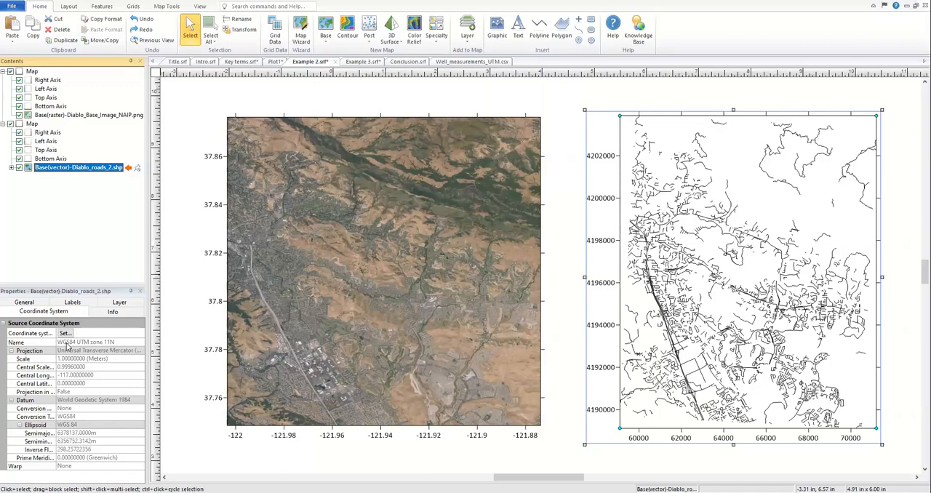
left_click(33, 123)
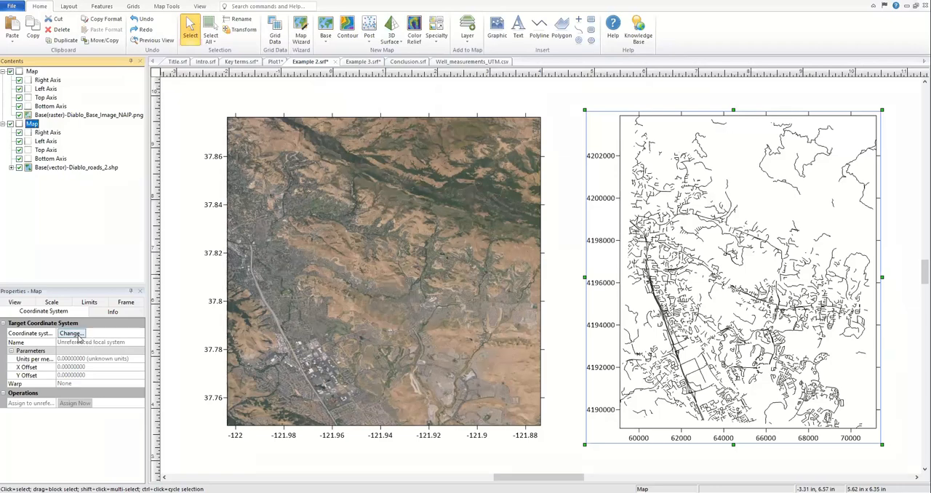
left_click(77, 336)
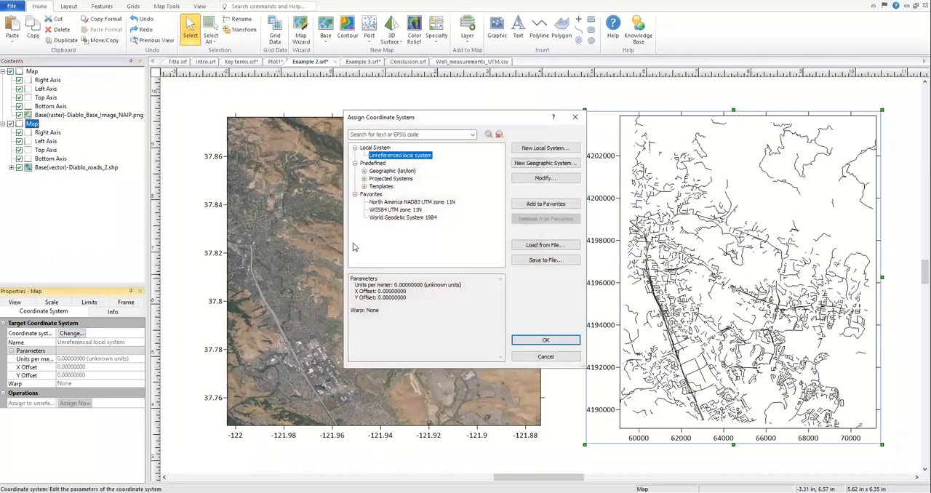
Step: Try adding World Geodetic System 1972 to the favorite coordinate systems, and remove it from the favorites again
left_click(364, 171)
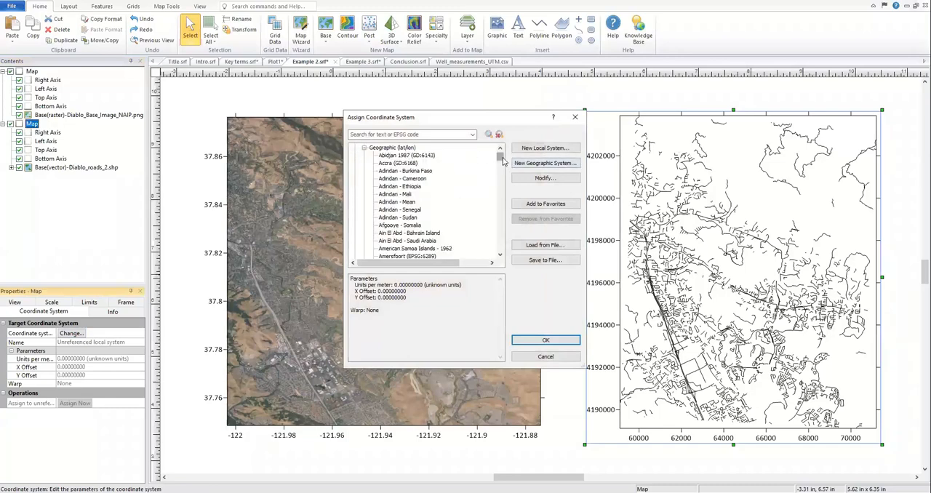
left_click_drag(500, 157, 501, 248)
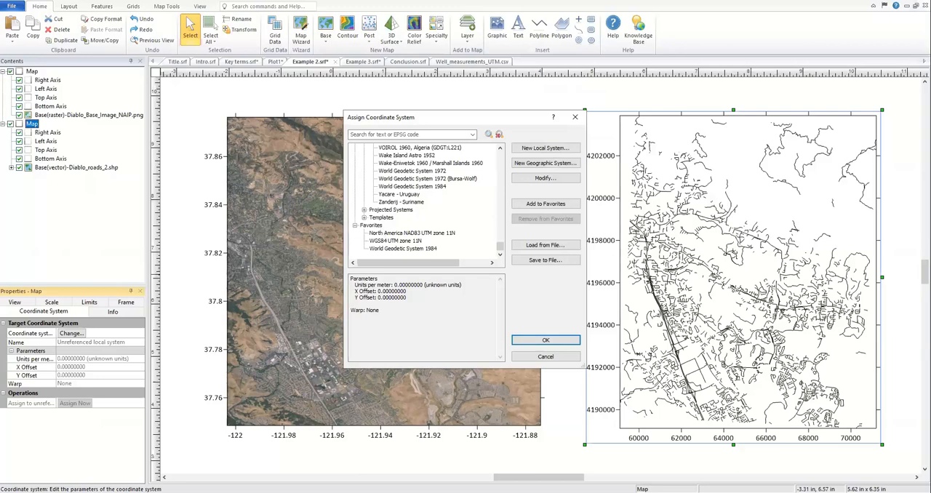
left_click(429, 171)
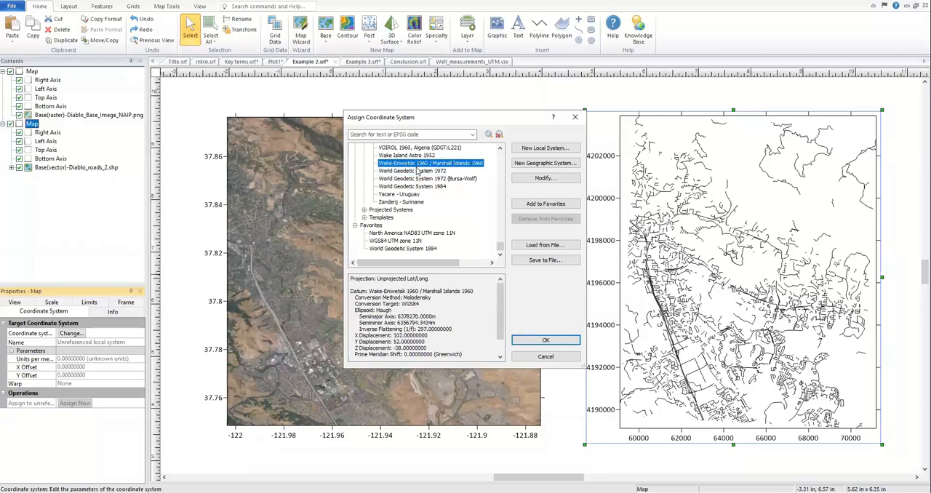
left_click(530, 206)
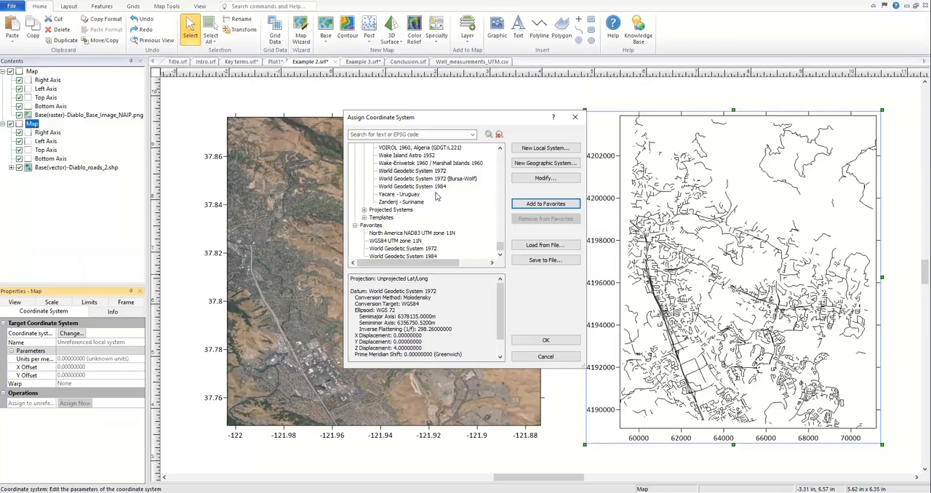
left_click(432, 249)
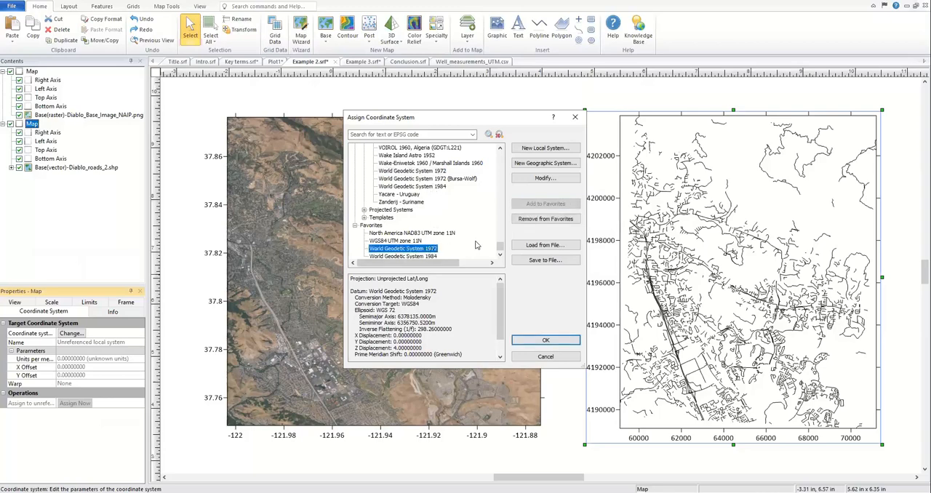
left_click(532, 219)
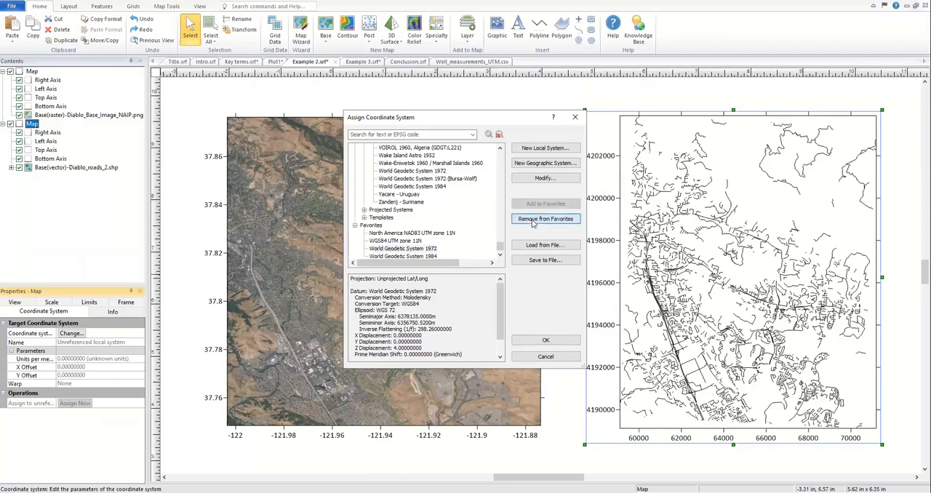
Step: Assign World Geodetic System 1984 from the favorites as the roads map's target coordinate system and check the fourth polyline's vertex coordinates
left_click(427, 249)
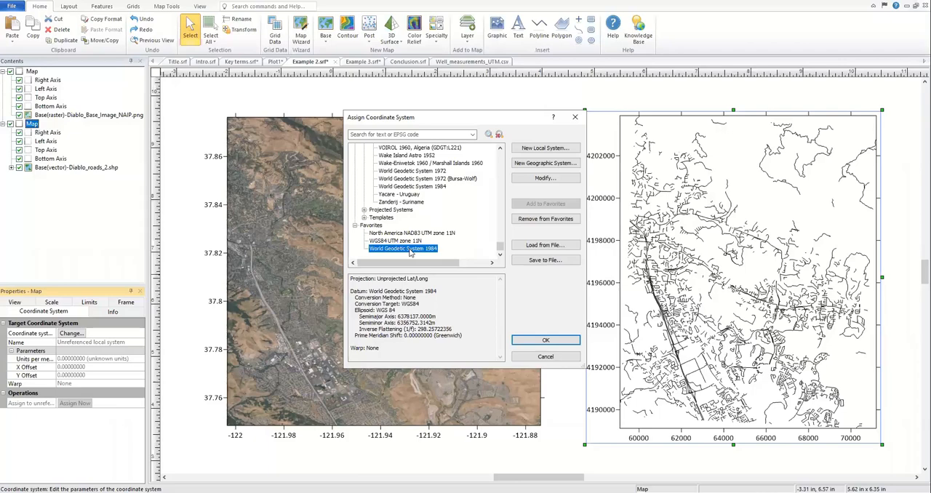
left_click(545, 341)
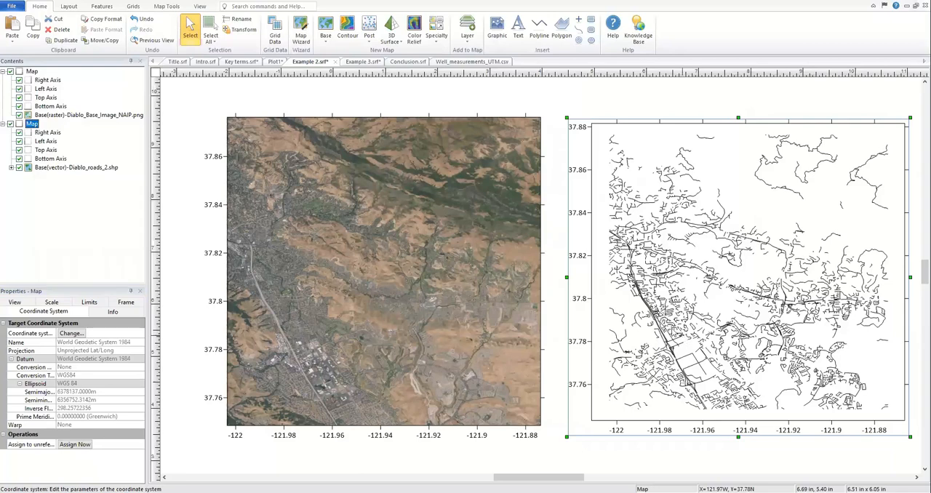
left_click(11, 168)
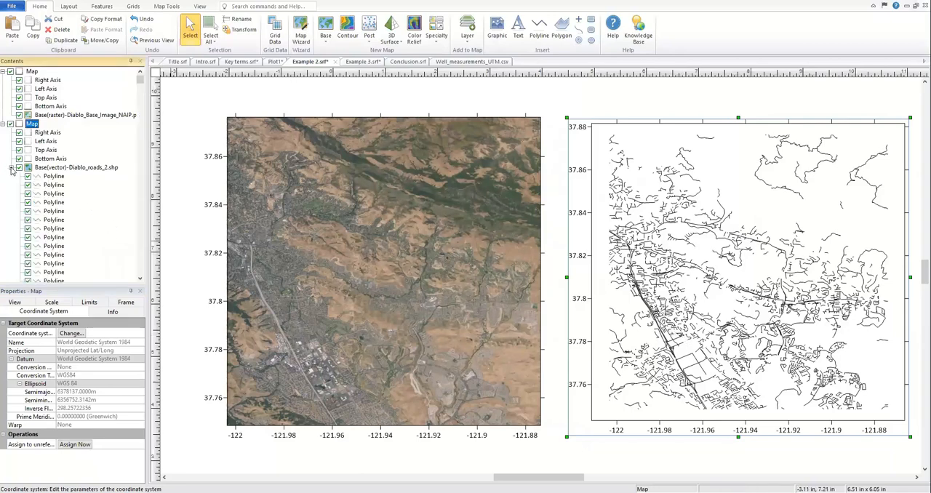
left_click(48, 203)
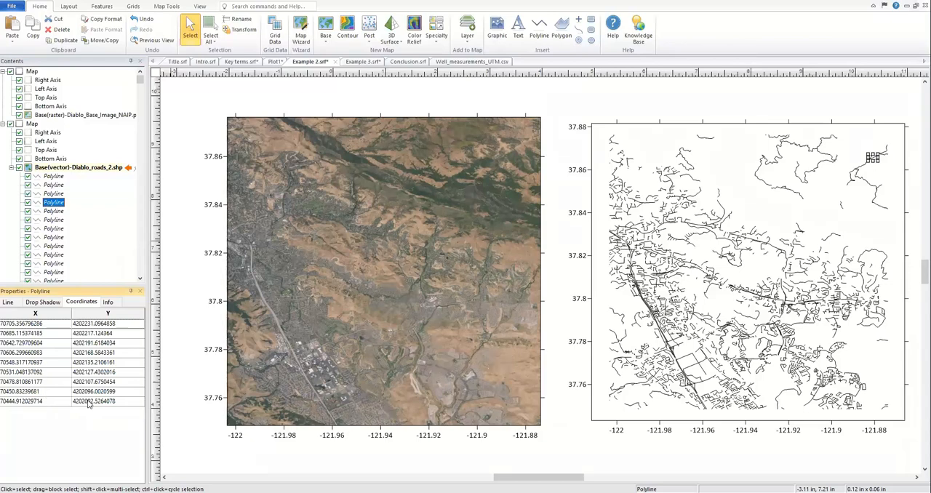
left_click(11, 168)
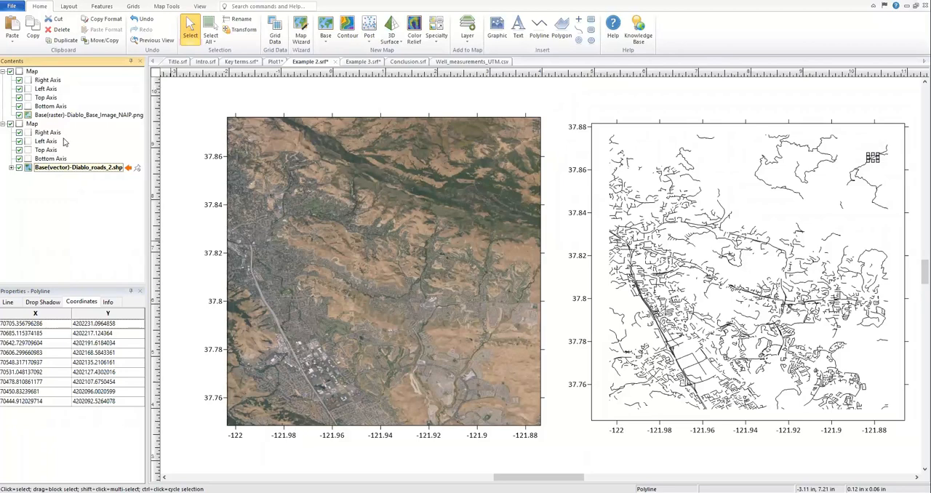
Step: Hide the right, left, top and bottom axes of the roads map
left_click(19, 133)
left_click(19, 141)
left_click(18, 149)
left_click(19, 159)
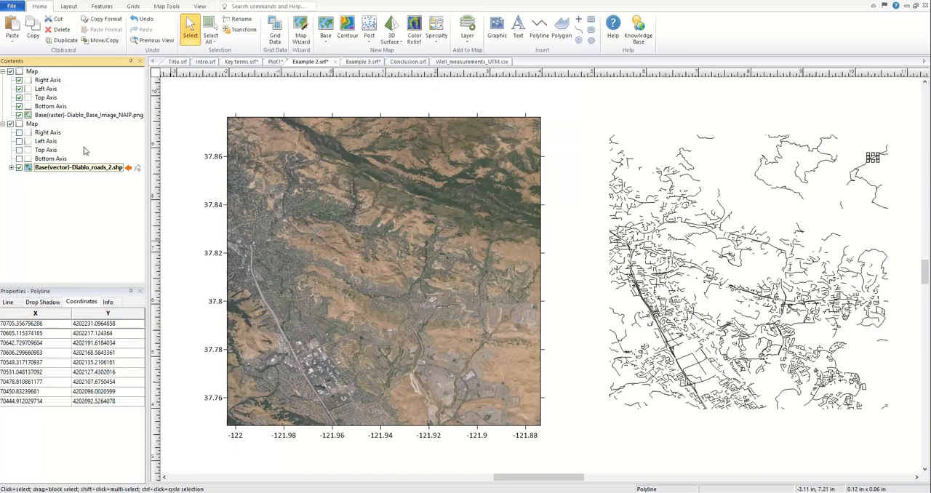
Step: Export only the selected roads map as an ESRI Shapefile named Diablo_roads_lat_long, continuing to its export options
left_click(33, 125)
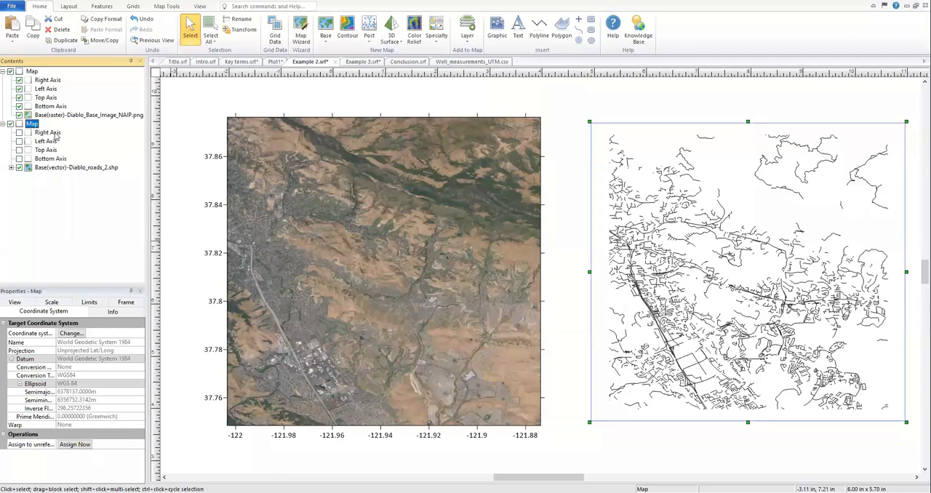
left_click(12, 9)
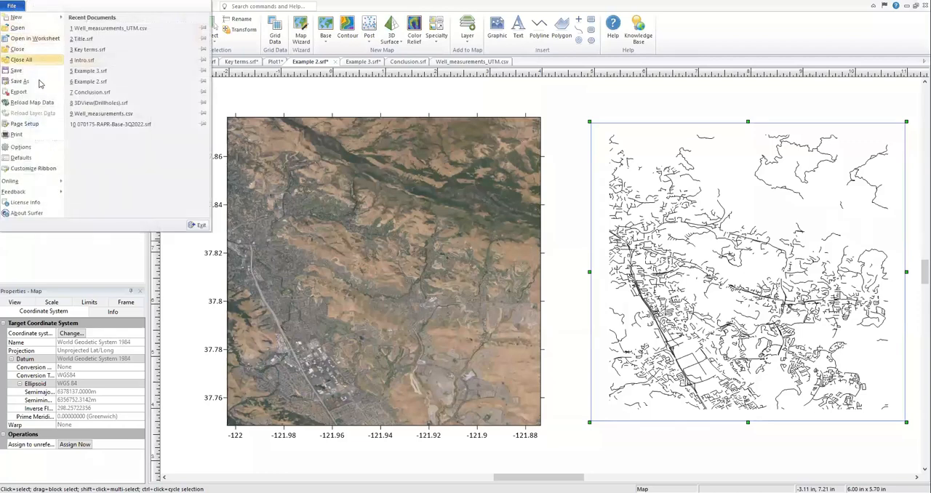
left_click(36, 98)
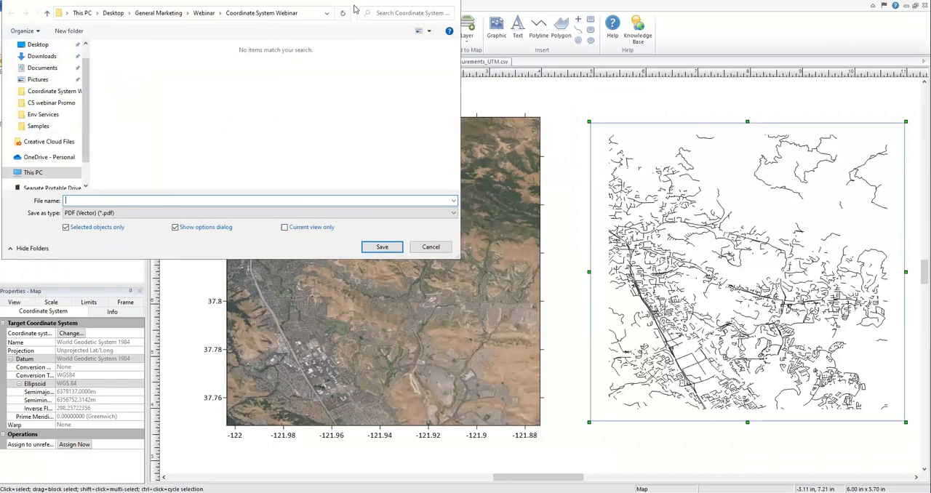
left_click_drag(355, 9, 580, 90)
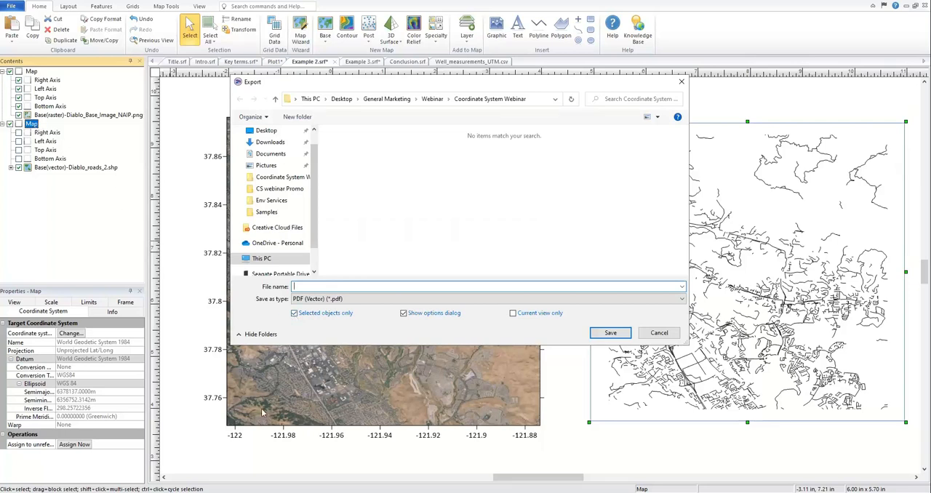
left_click(366, 300)
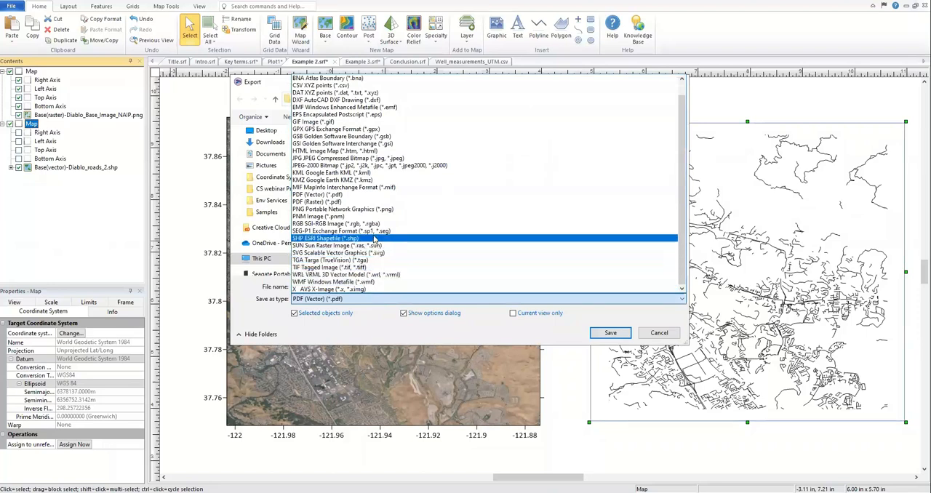
left_click(374, 240)
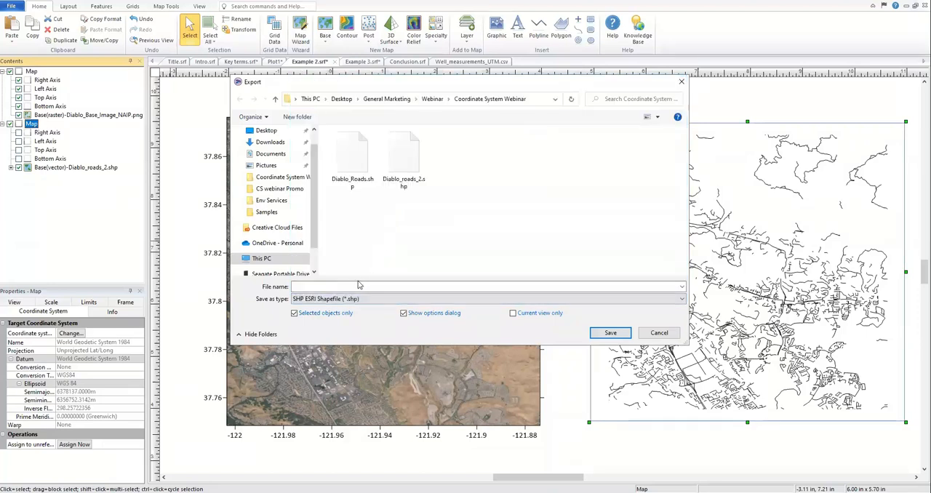
left_click(359, 286)
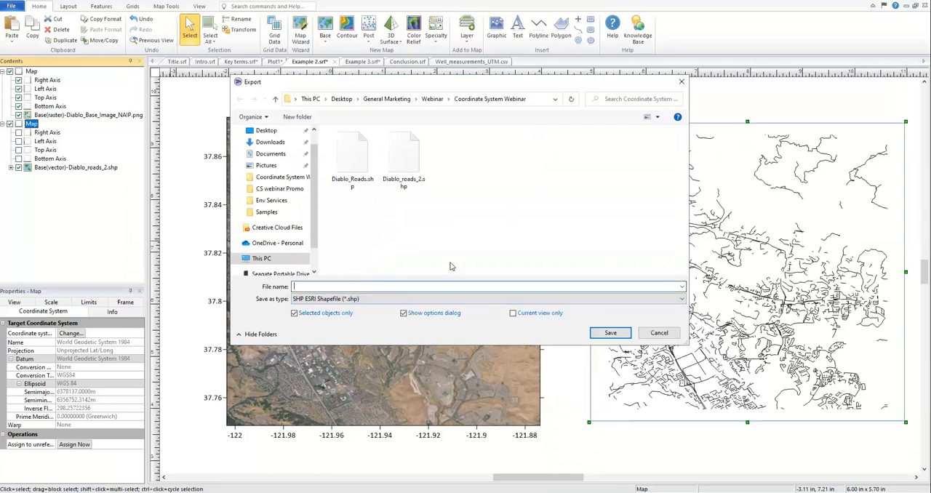
type("Dia")
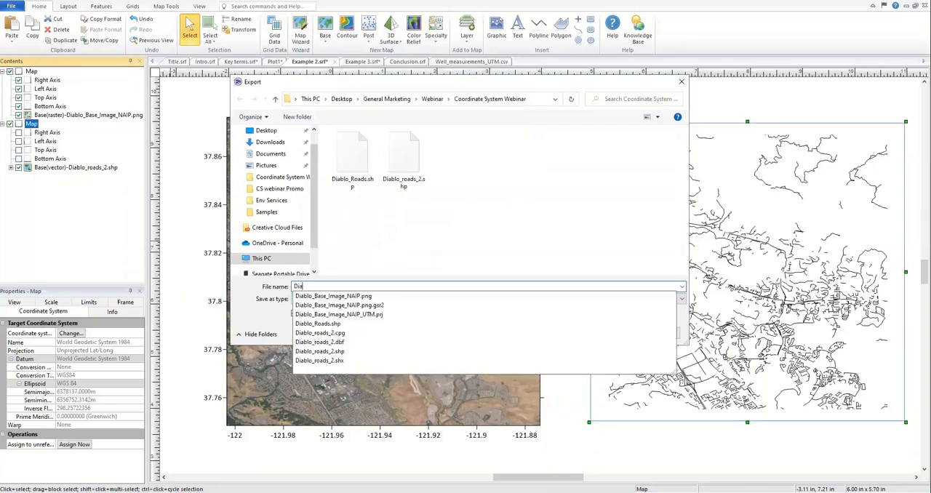
type("blo_ro")
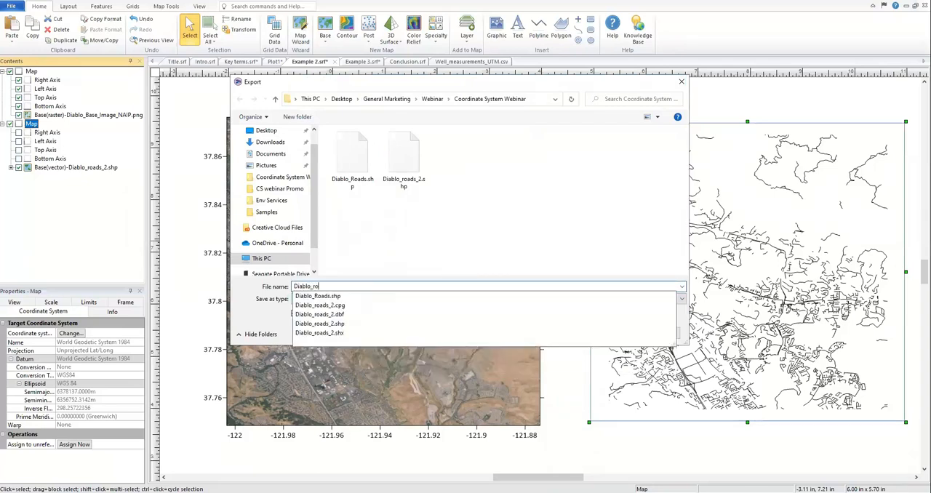
type("ads_lat_long")
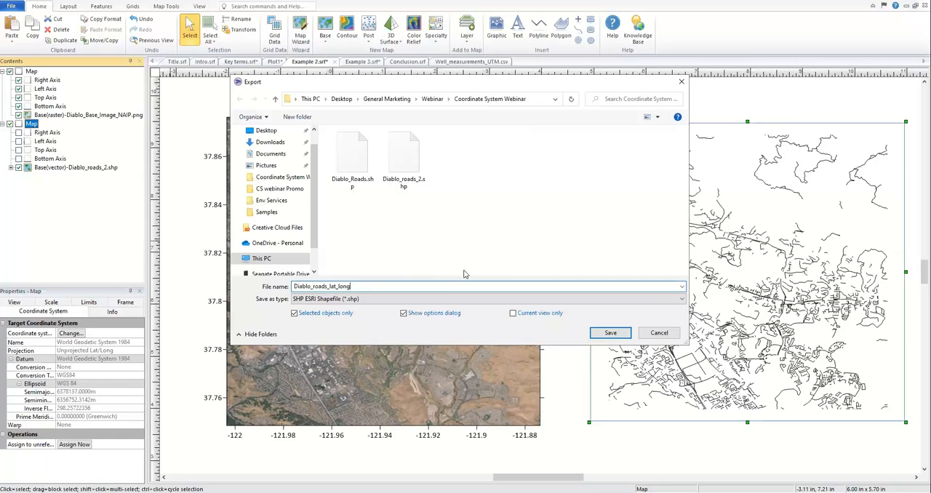
left_click(609, 334)
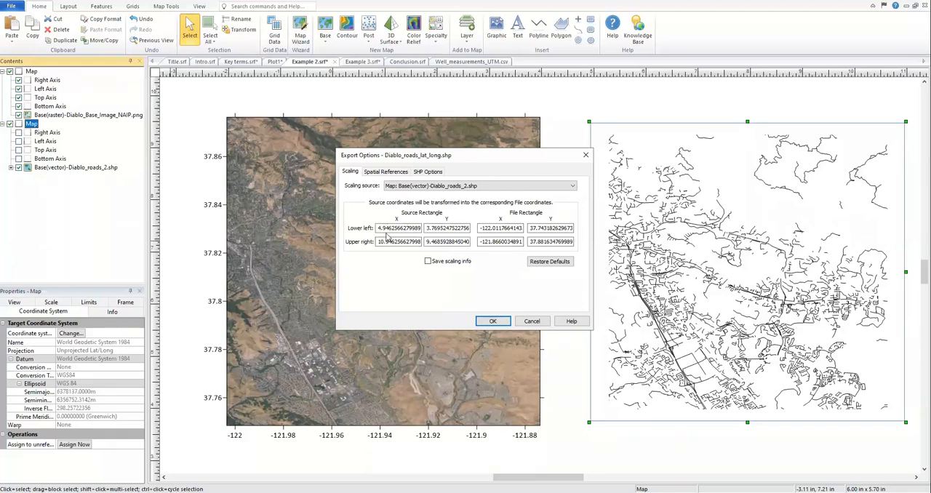
Step: Export with scaling source Map: Base(vector)-Diablo_roads_2.shp, saving spatial references in internal format, ESRI .PRJ and GS Reference (Version 2) files
left_click(520, 188)
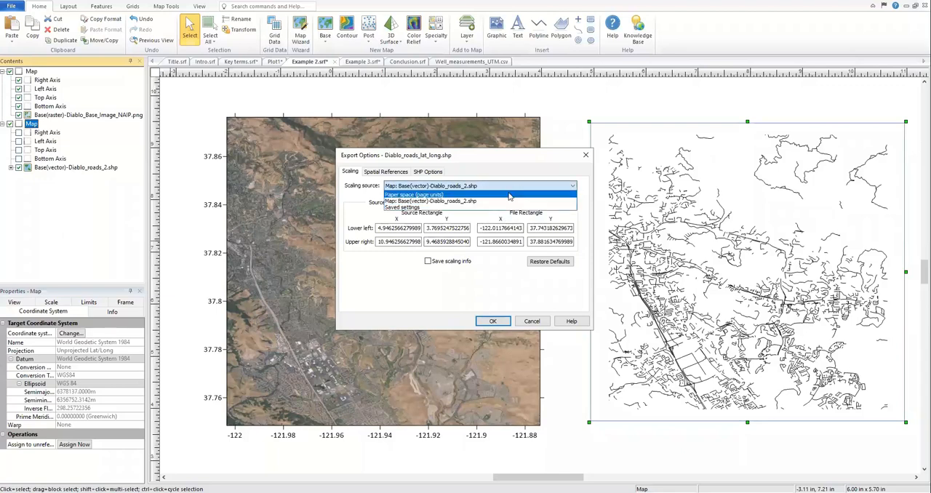
left_click(508, 200)
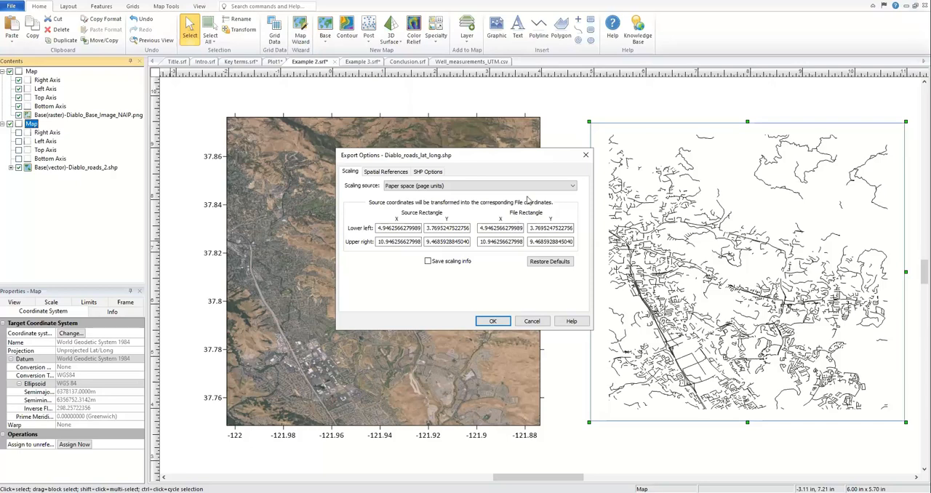
left_click(535, 187)
left_click(518, 201)
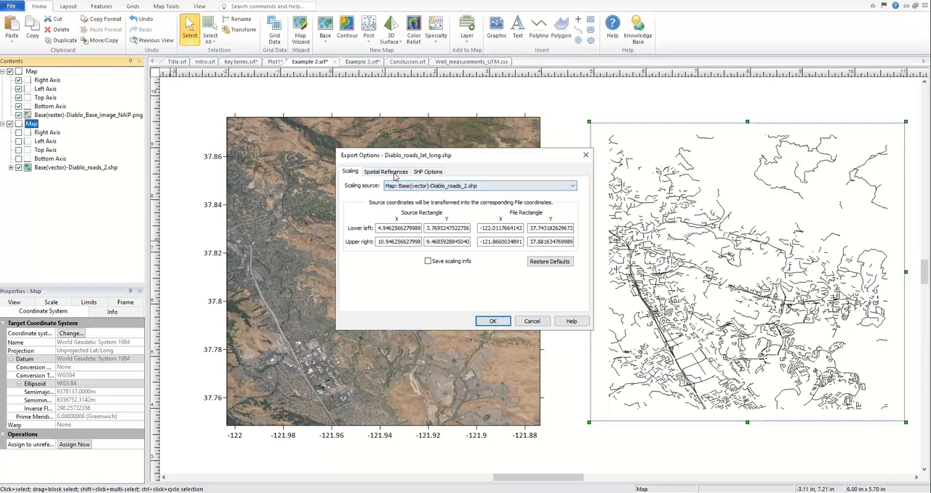
left_click(395, 175)
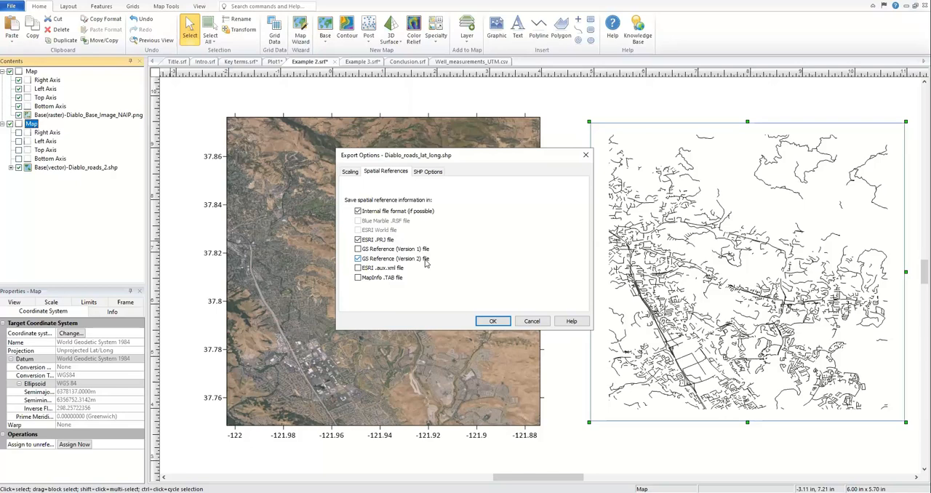
left_click(428, 172)
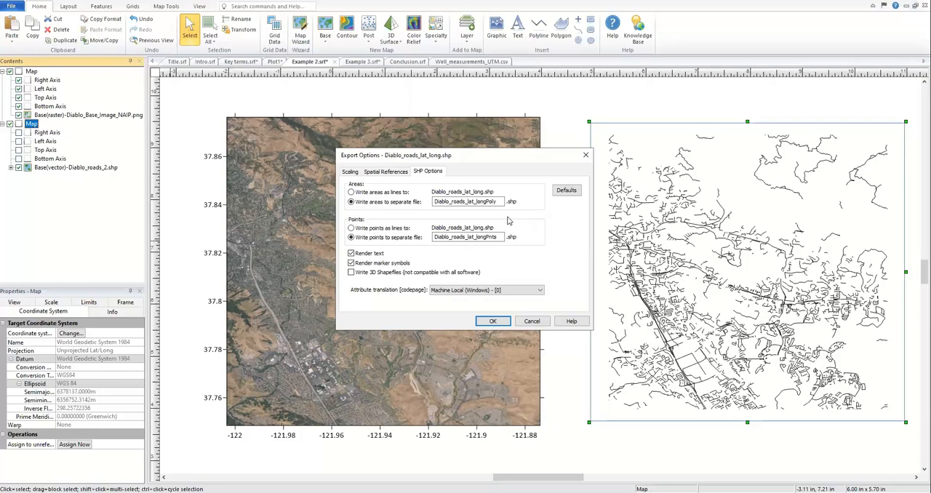
left_click(492, 321)
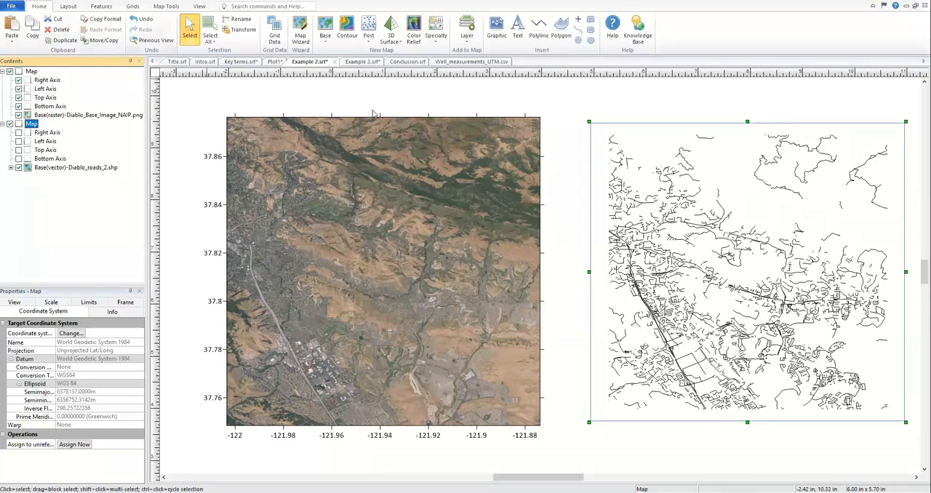
Step: Create a new base map from the exported Diablo_roads_lat_long.shp file
left_click(326, 41)
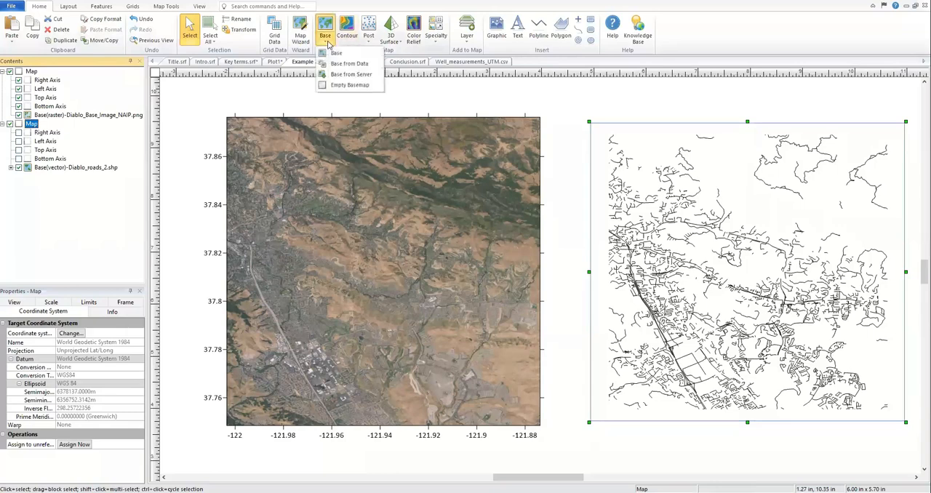
left_click(331, 53)
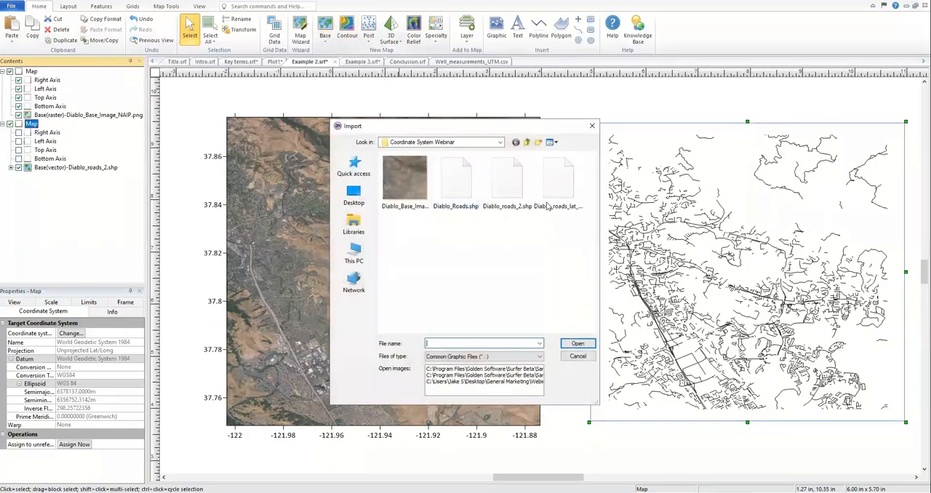
left_click(558, 185)
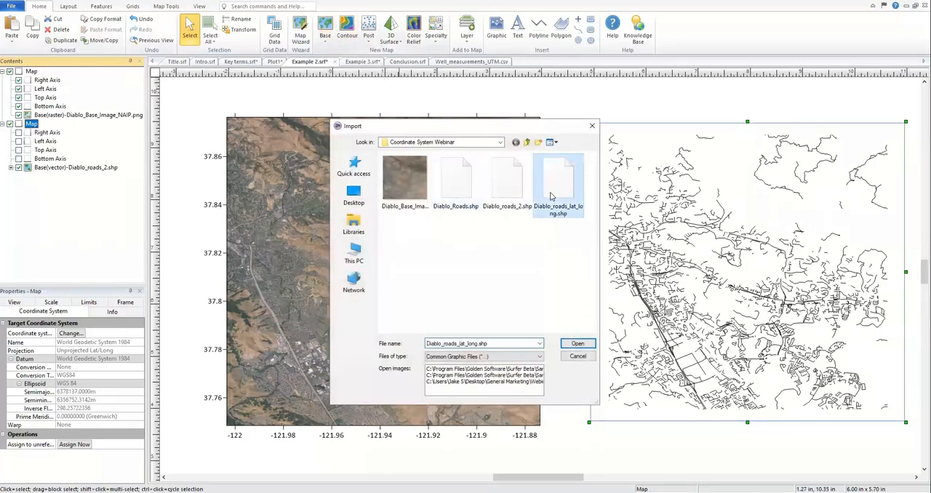
left_click(577, 345)
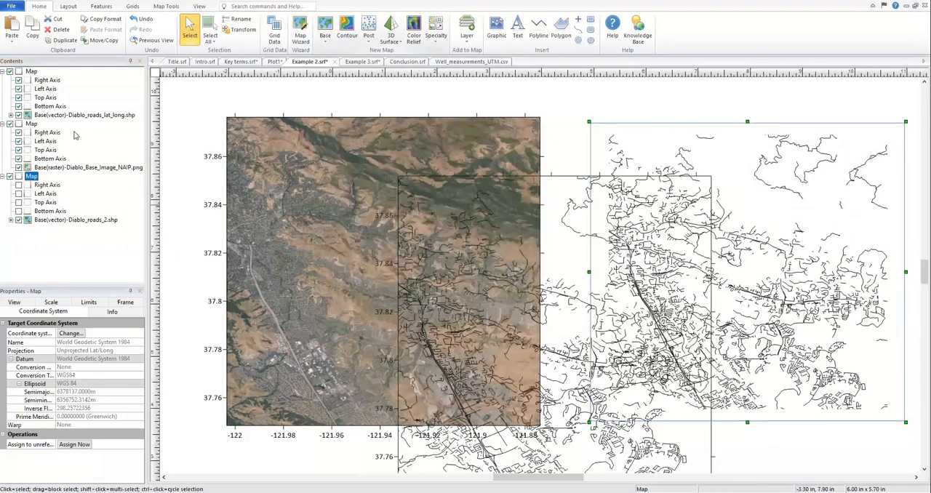
Step: Hide the Diablo_roads_2.shp map and move the new Diablo_roads_lat_long.shp map to the right of the aerial image
left_click(16, 72)
left_click(16, 72)
left_click(14, 176)
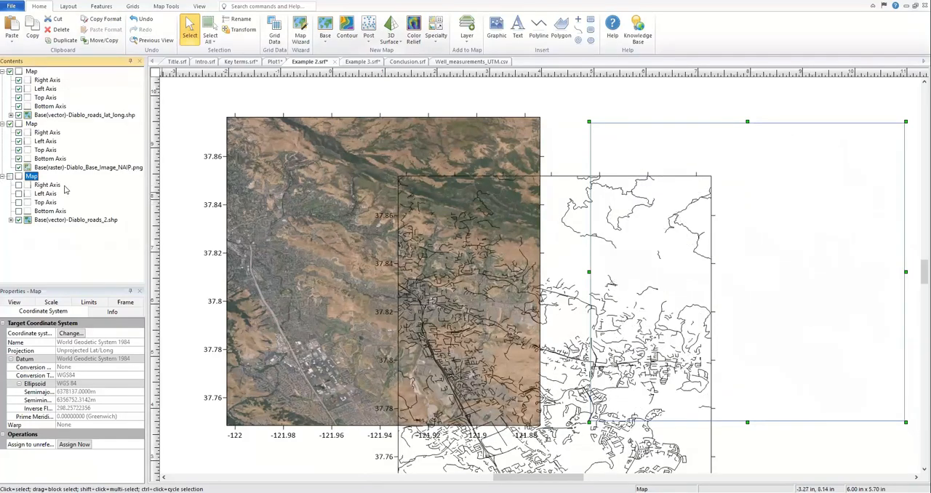
left_click(630, 181)
left_click_drag(630, 181, 741, 115)
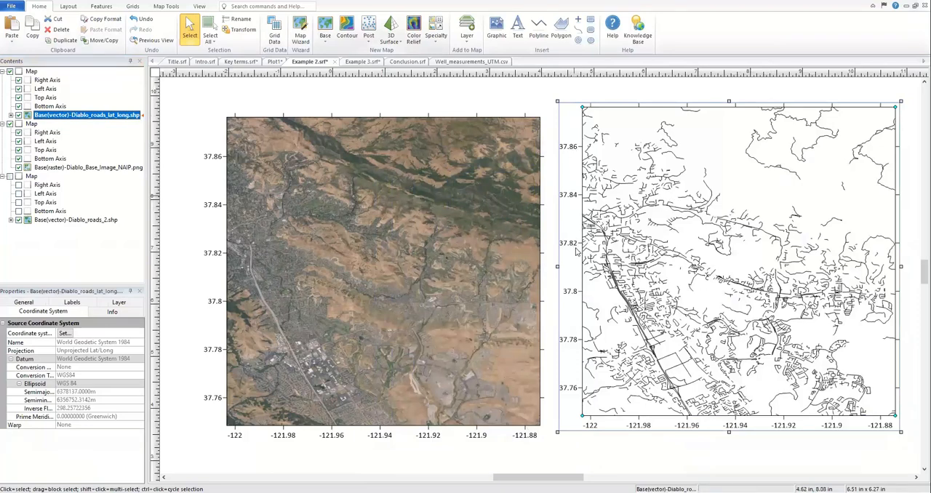
Step: Examine the vertex coordinates of the third polyline in the Diablo_roads_lat_long.shp layer
left_click_drag(538, 477, 544, 478)
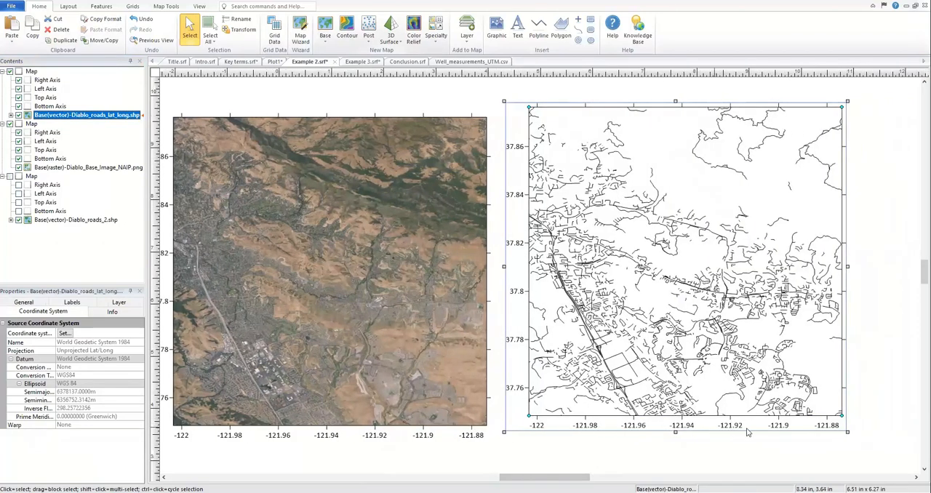
left_click(10, 116)
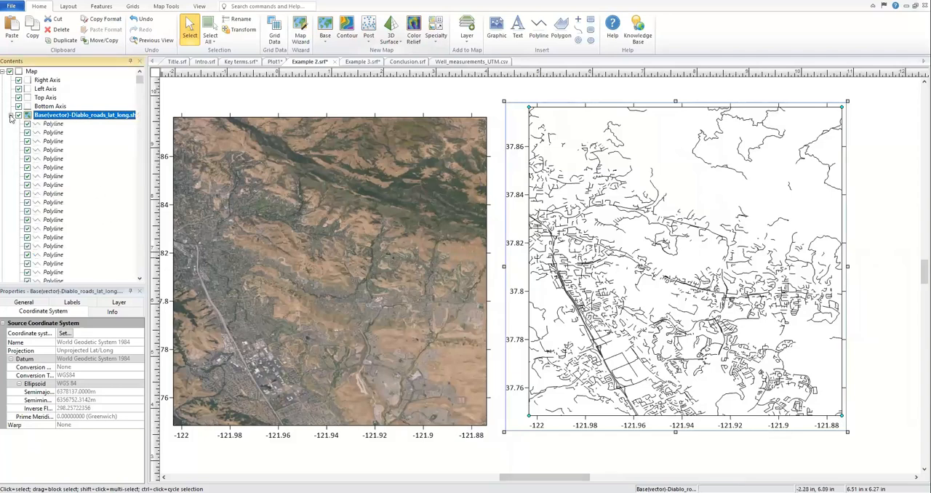
left_click(51, 142)
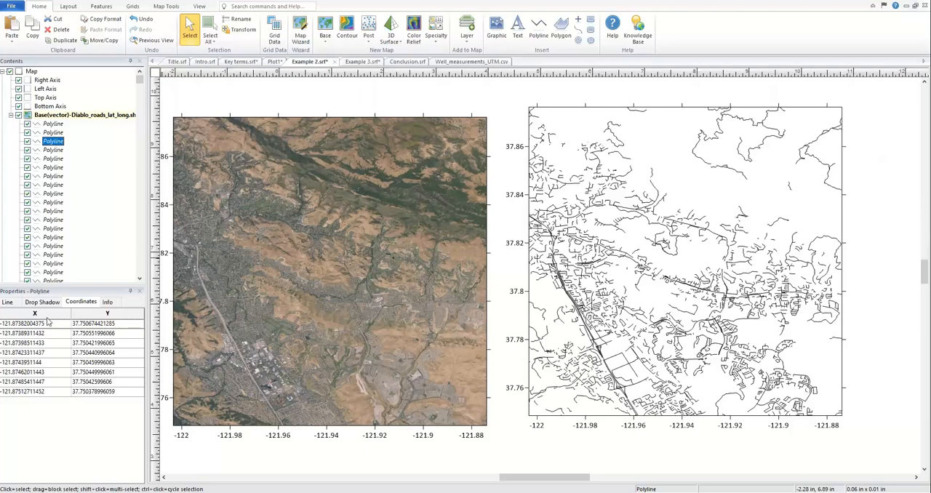
left_click(10, 118)
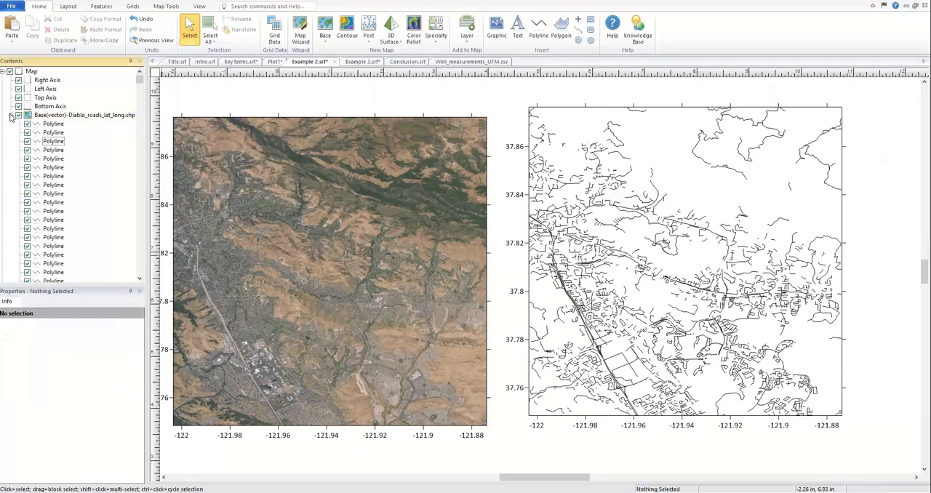
left_click(10, 116)
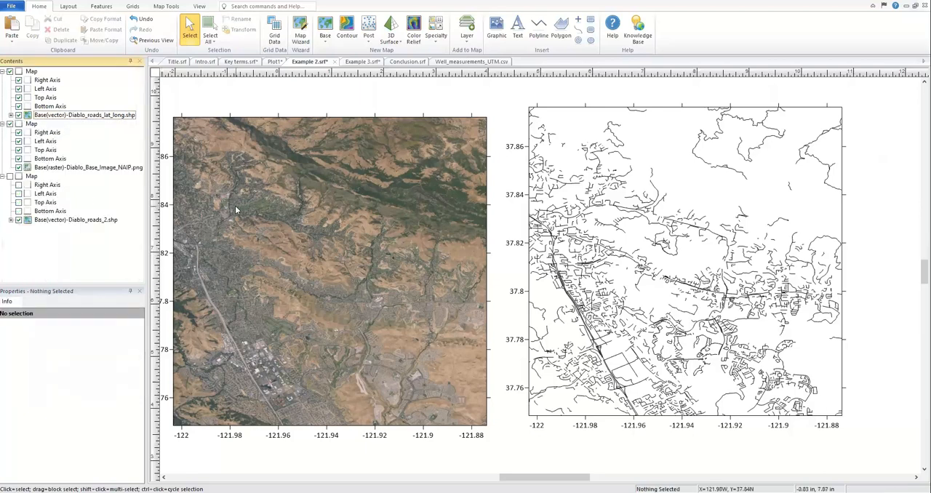
Step: Show the Diablo_roads_2.shp map with its right, left, top and bottom axes and place it right of the Diablo_roads_lat_long.shp map
left_click(15, 178)
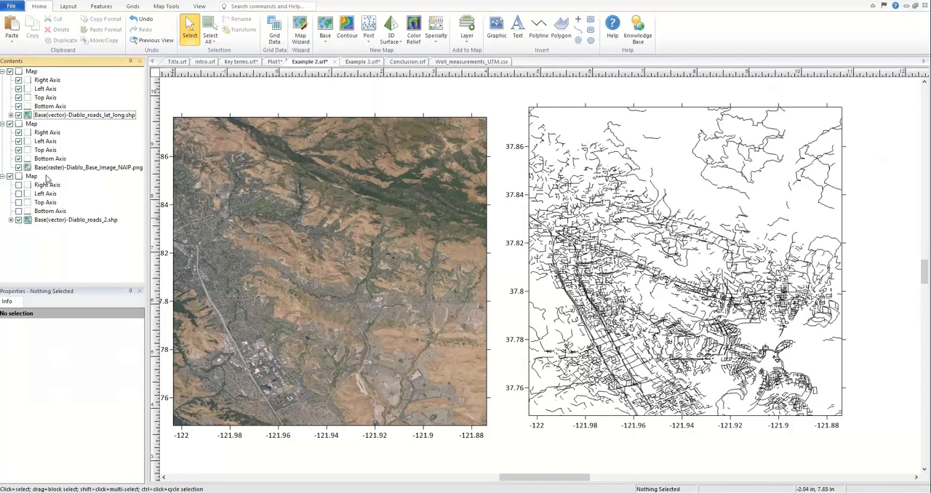
left_click(31, 177)
left_click_drag(728, 215, 885, 216)
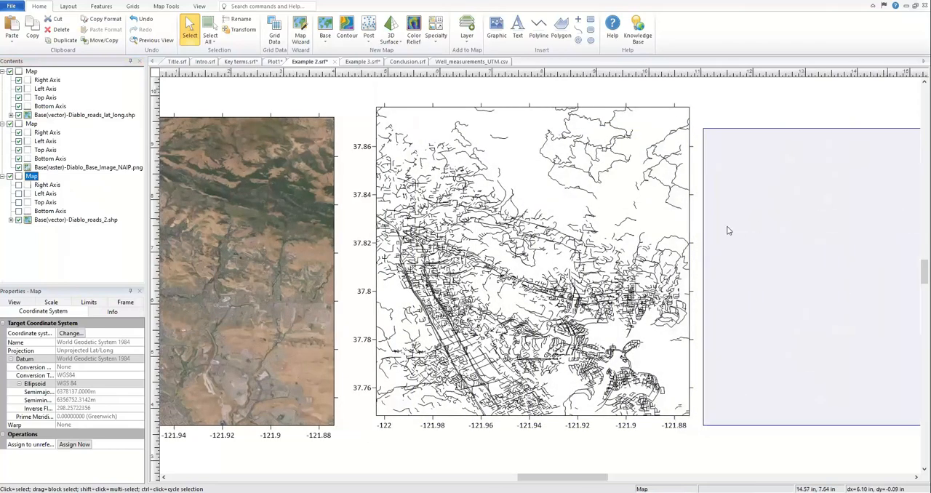
left_click(18, 185)
left_click(18, 194)
left_click(18, 202)
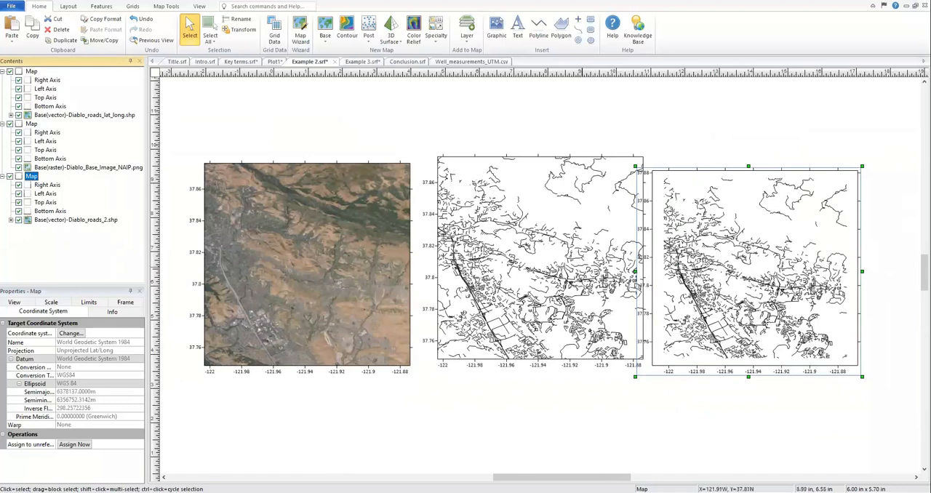
left_click_drag(730, 188, 755, 160)
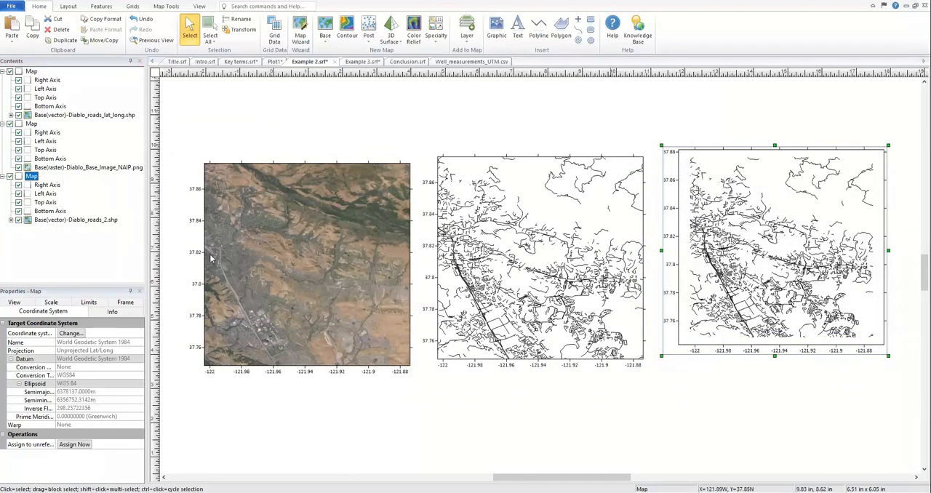
Step: Change the target coordinate system of the Diablo_roads_2.shp map to WGS84 UTM zone 11N
left_click(73, 220)
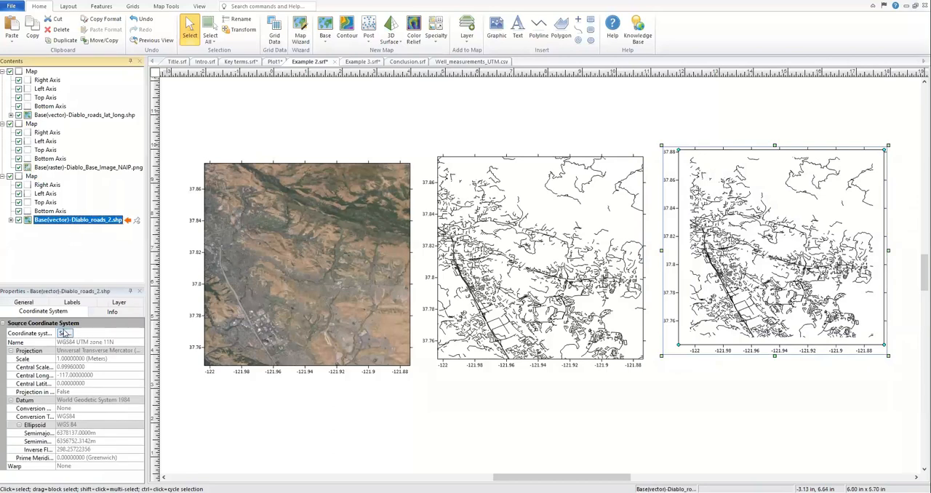
left_click(32, 176)
left_click(69, 333)
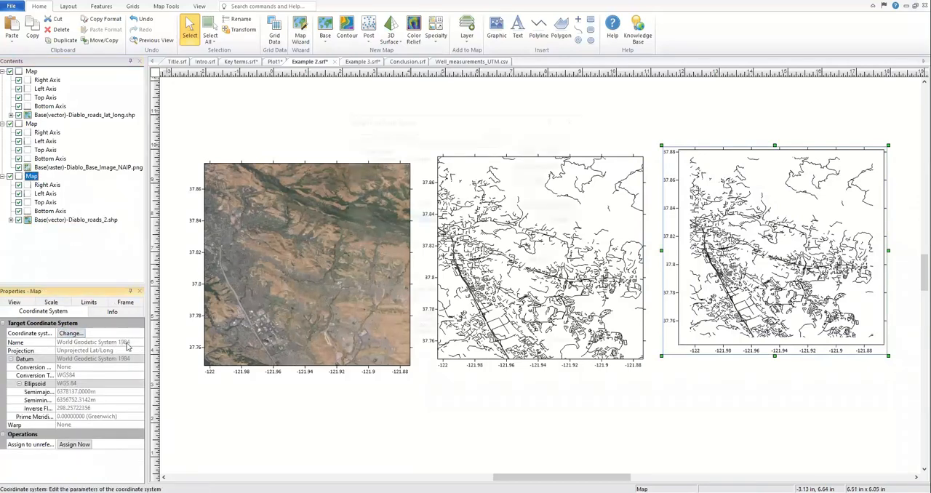
left_click(415, 211)
left_click(543, 341)
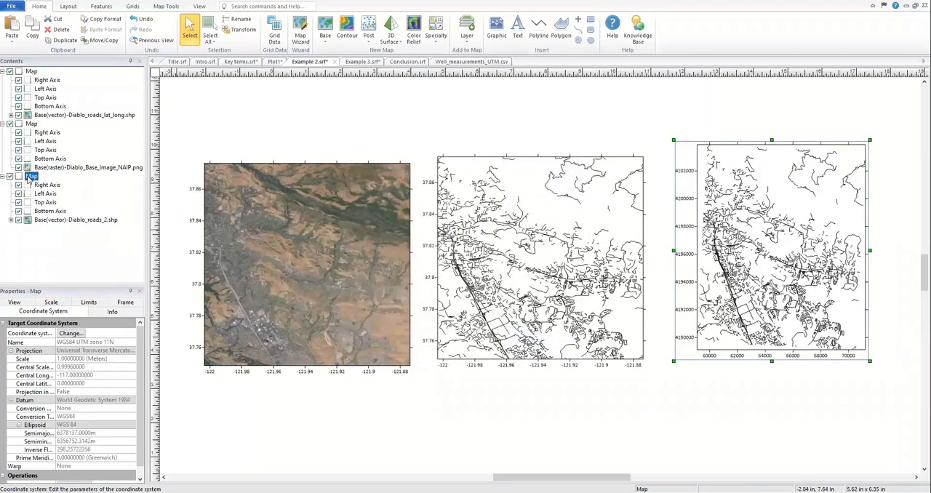
Step: Combine the Diablo_roads_lat_long.shp and Diablo_roads_2.shp layers with the aerial image in one map, keeping the current map limits
left_click(58, 220)
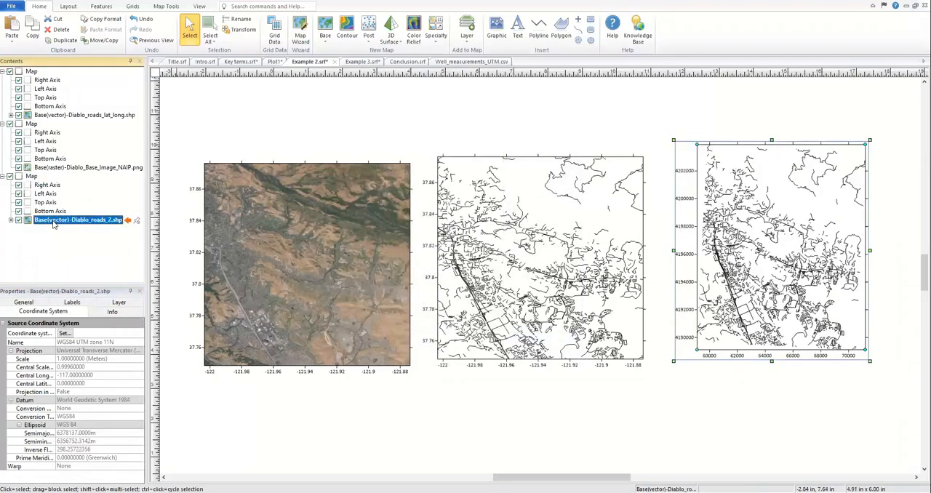
left_click(62, 116)
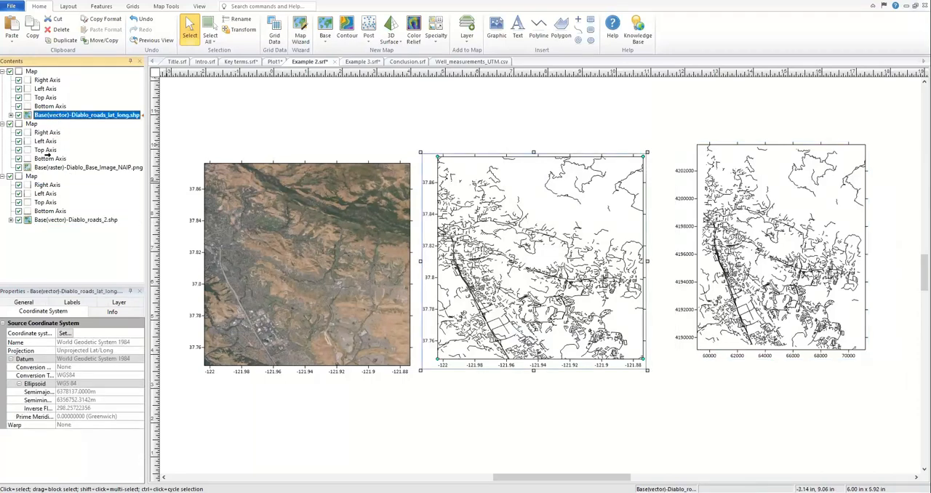
left_click_drag(44, 159, 42, 115)
left_click(574, 264)
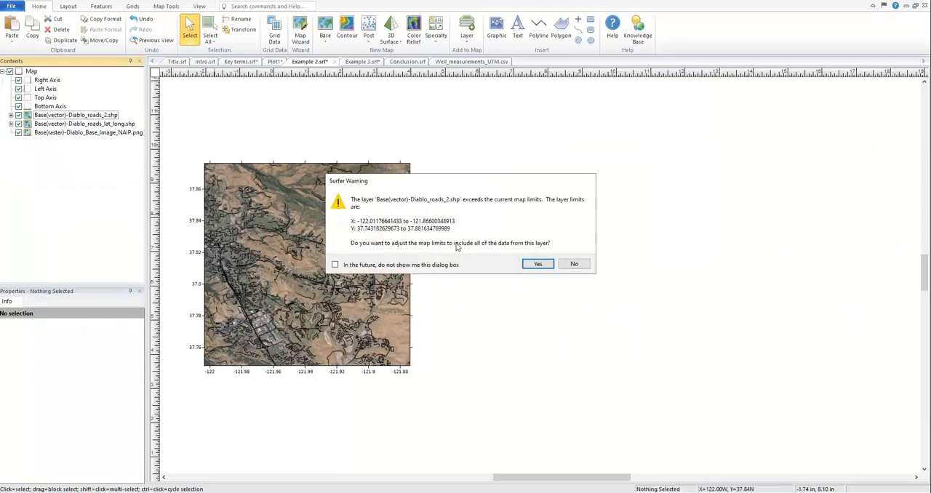
left_click(575, 264)
left_click_drag(181, 154, 478, 402)
key("ctrl+l")
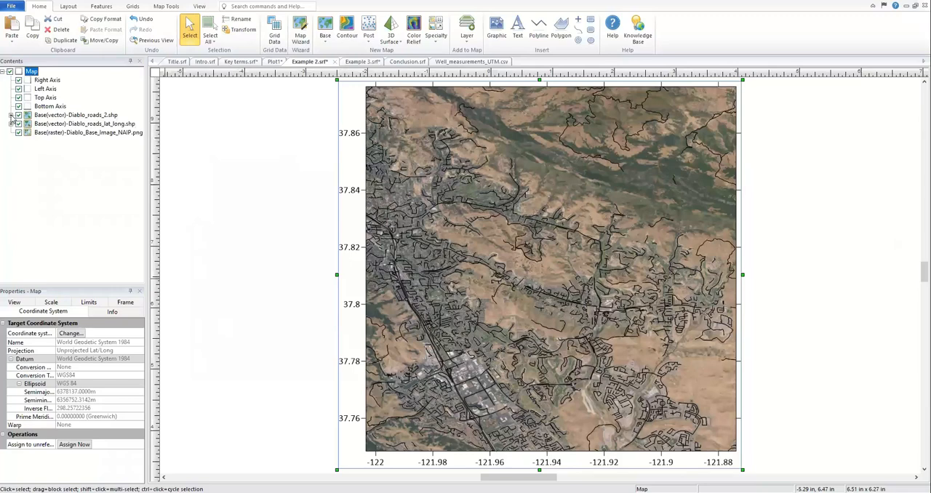
Step: Set the line color of all polylines in the Diablo_roads_2.shp layer to Magenta
left_click(11, 115)
left_click(45, 124)
left_click_drag(140, 83, 134, 293)
left_click(53, 254, "shift")
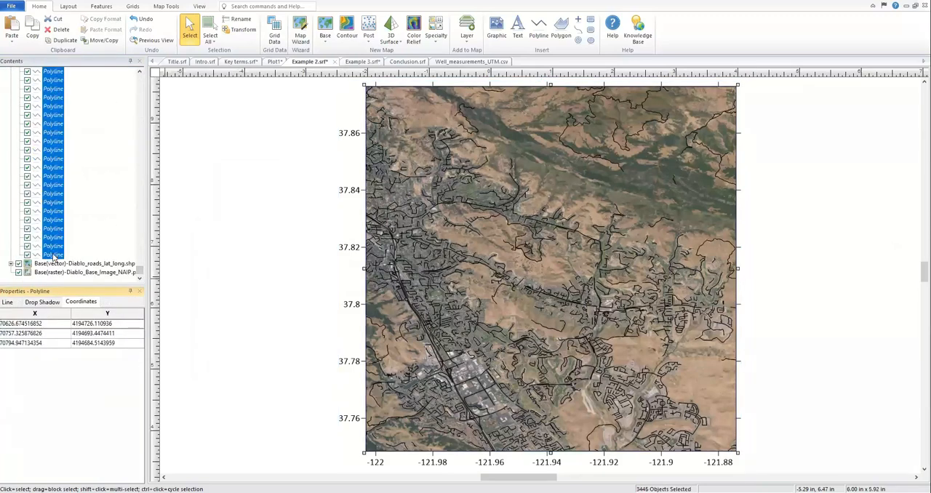
left_click(11, 304)
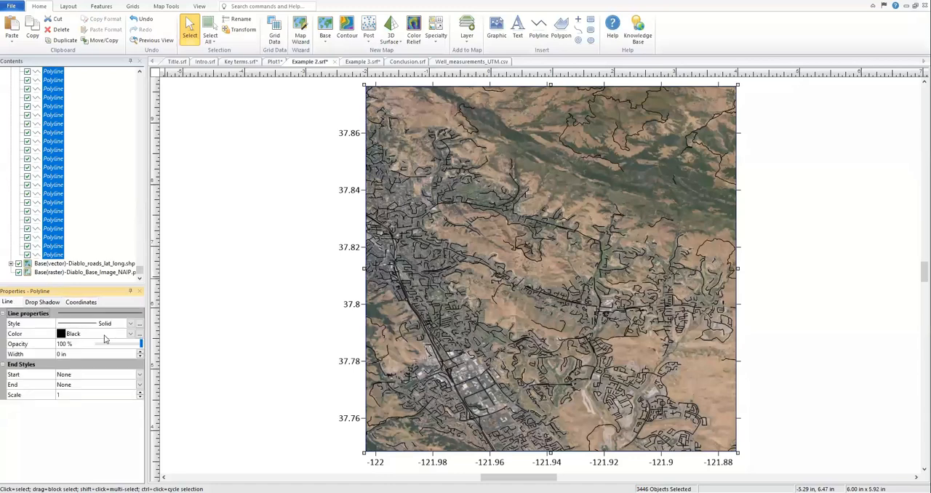
left_click(130, 334)
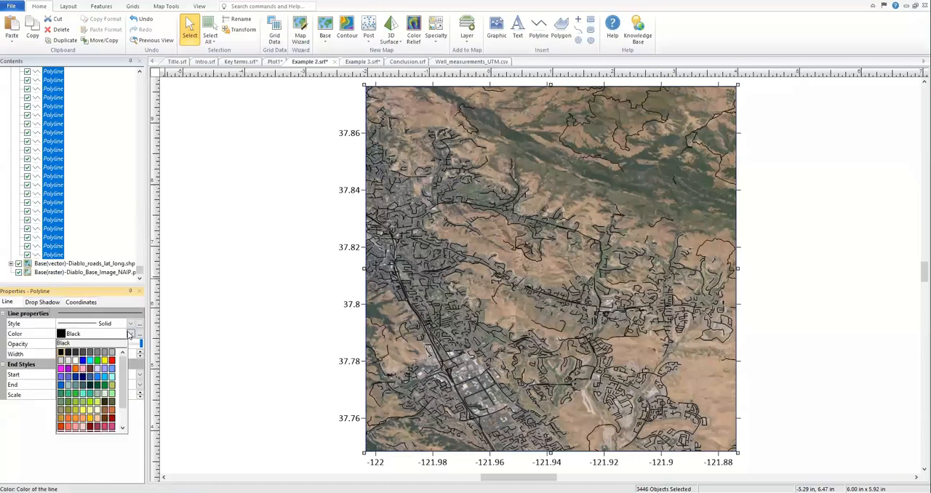
left_click(61, 368)
left_click_drag(138, 270, 138, 77)
left_click(10, 115)
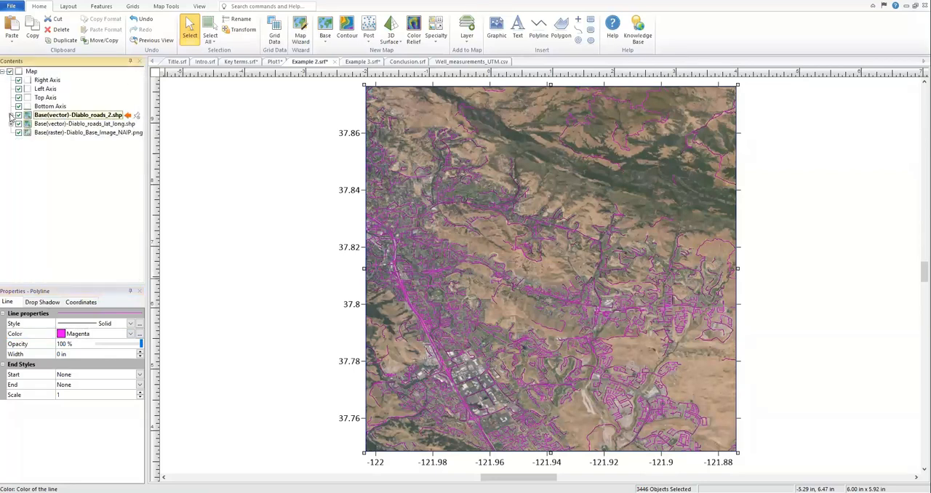
Step: Toggle the Diablo_roads_2.shp layer's visibility to check the overlay, and compare the source coordinate systems of the two road layers
left_click(18, 117)
left_click(18, 116)
left_click(52, 124)
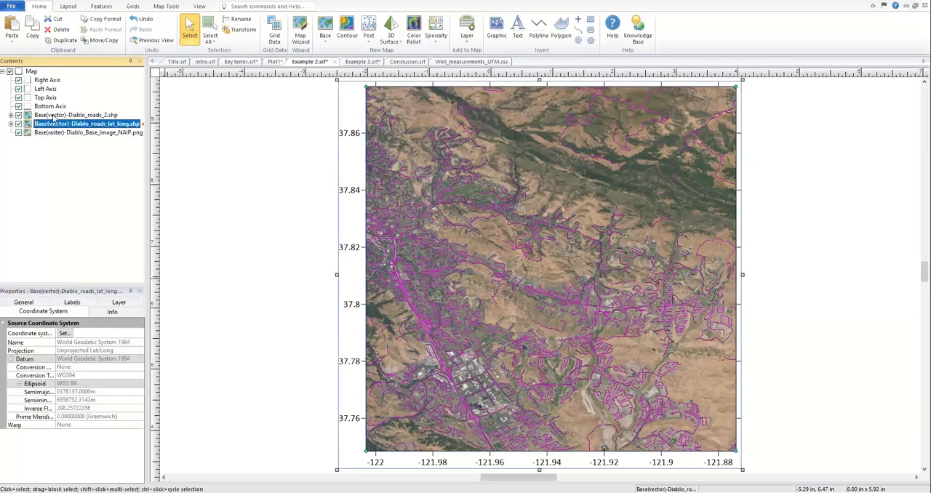
left_click(54, 116)
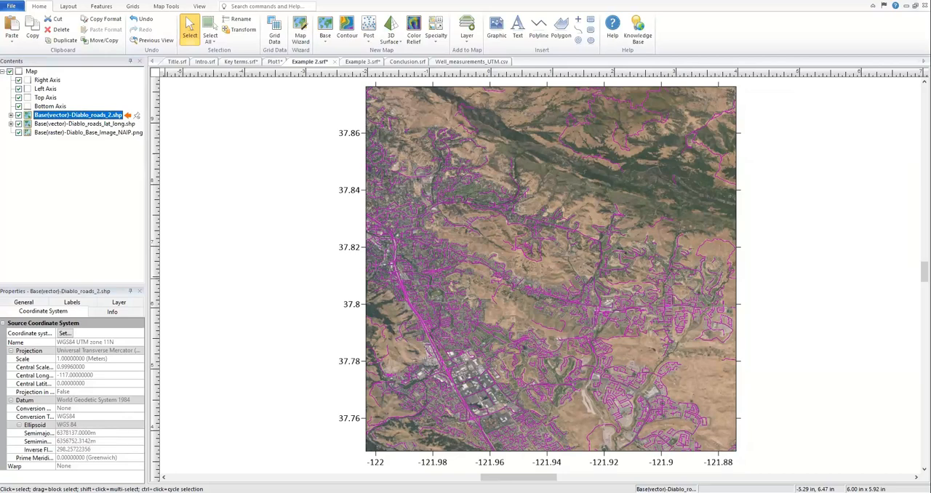
Step: Start exporting the combined map and review the available export file formats
left_click(40, 74)
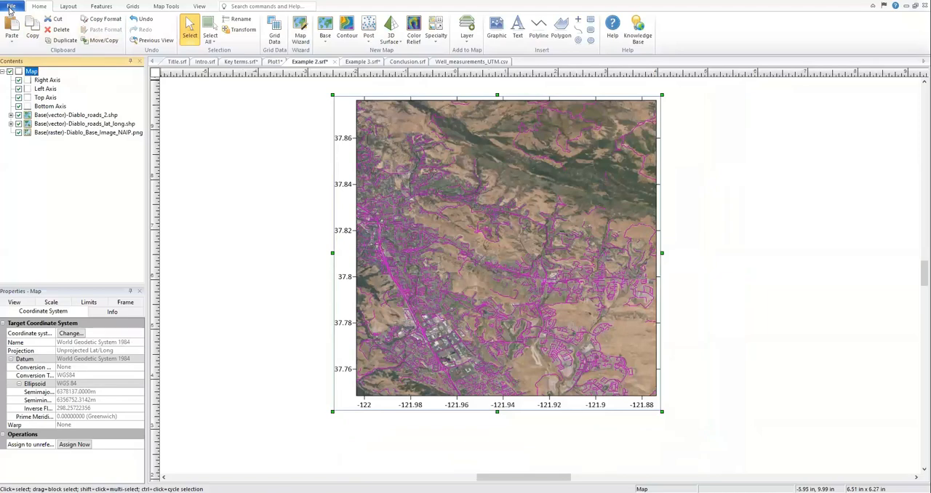
left_click(11, 8)
left_click(32, 91)
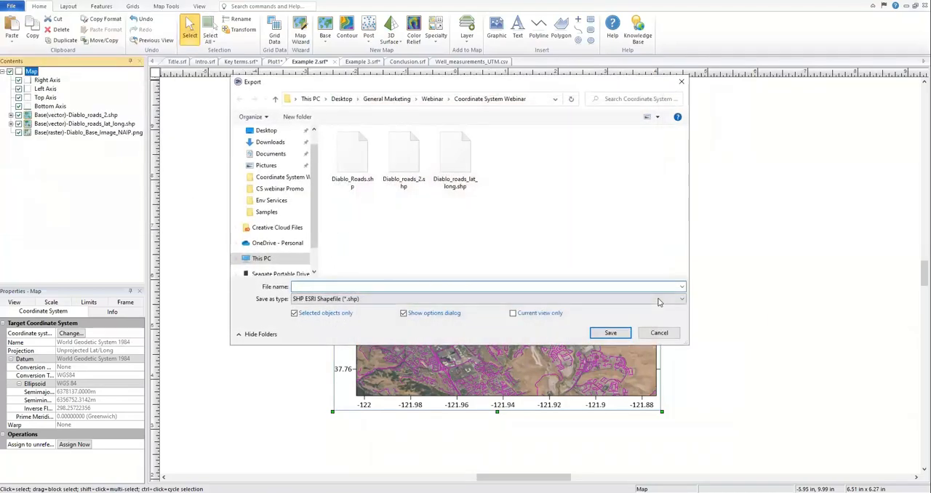
left_click(683, 301)
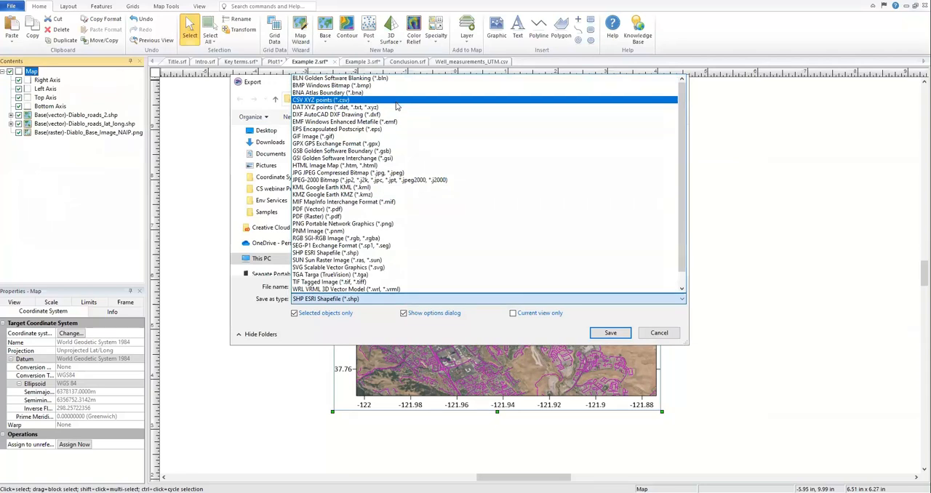
scroll(415, 119, "down", 2)
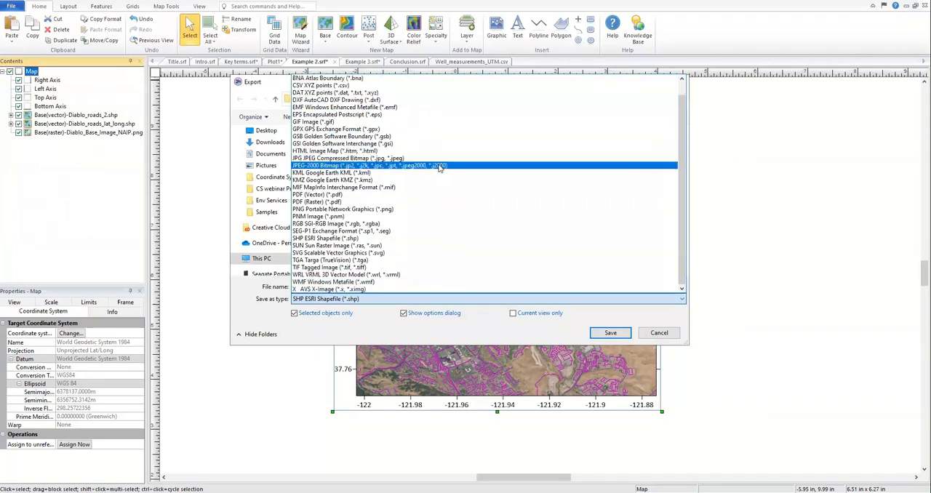
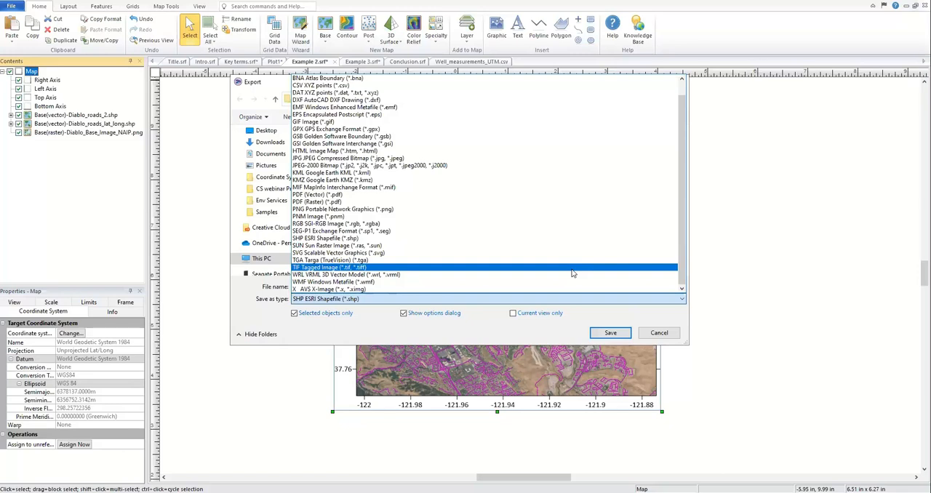
Step: Cancel the export of the combined map
key("alt+Tab")
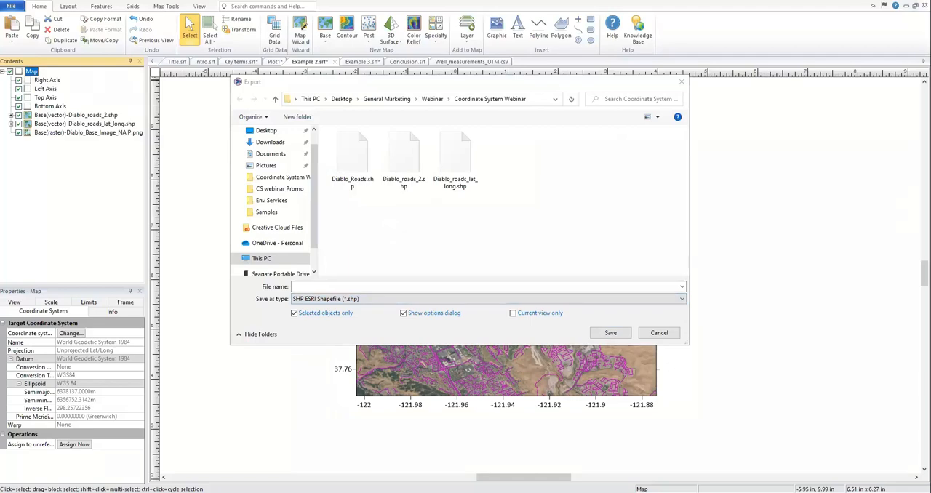
left_click(670, 331)
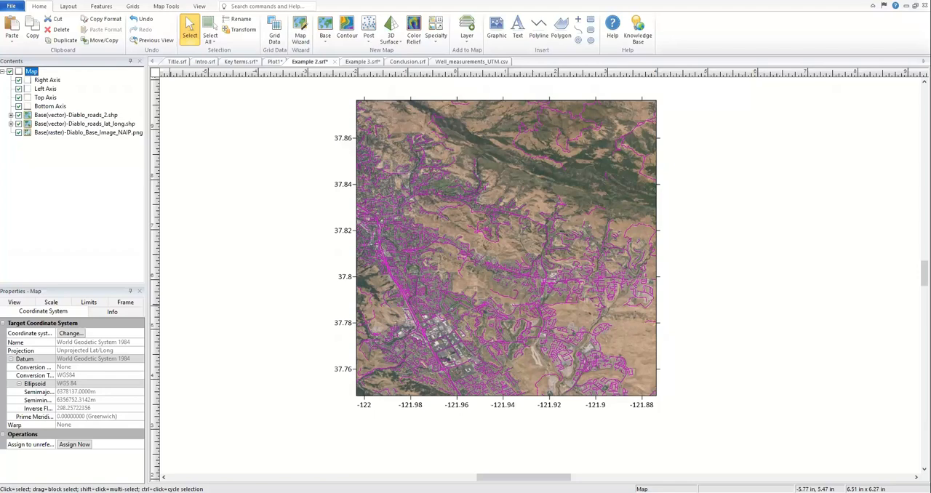
Step: Search the source coordinate systems for the Diablo_roads_2.shp layer by EPSG code 2034, and clear the search
left_click(52, 120)
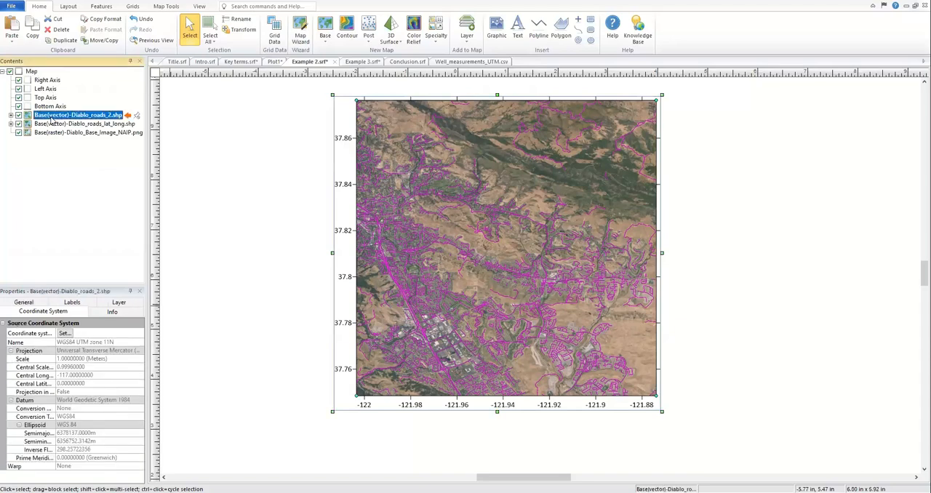
left_click(65, 333)
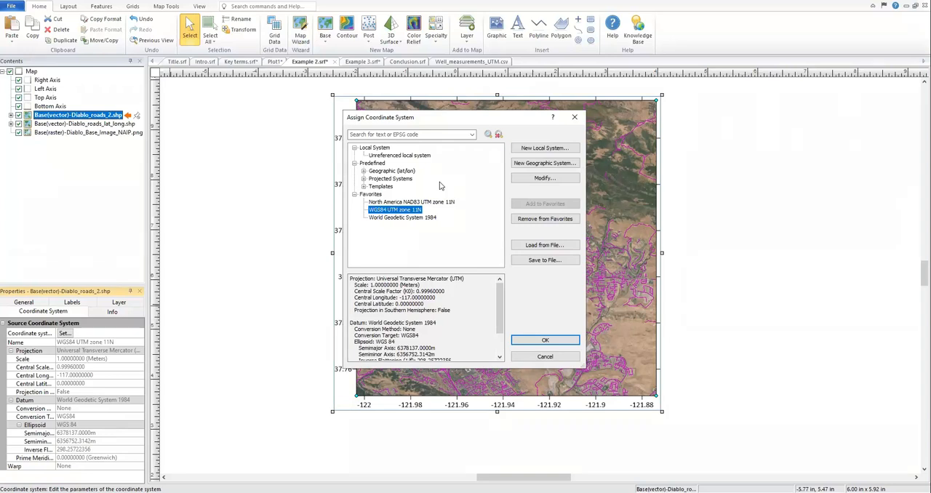
left_click(390, 136)
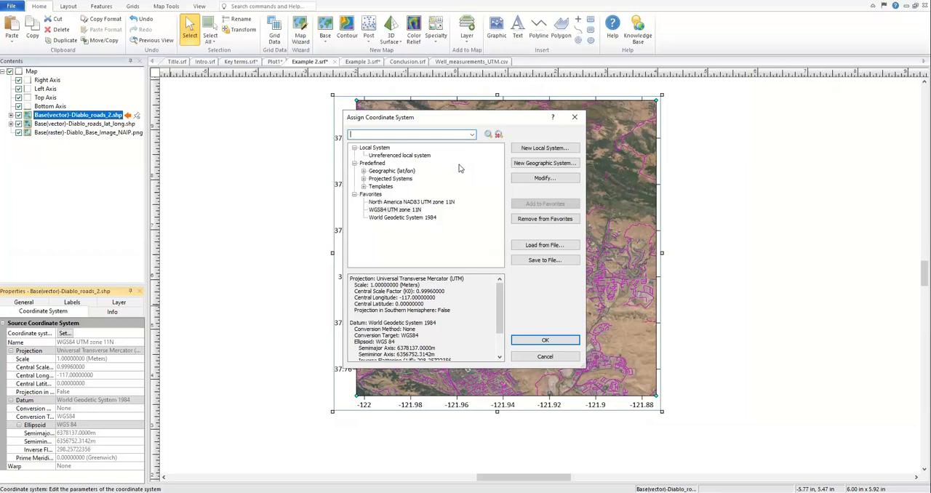
type("2034")
key("Return")
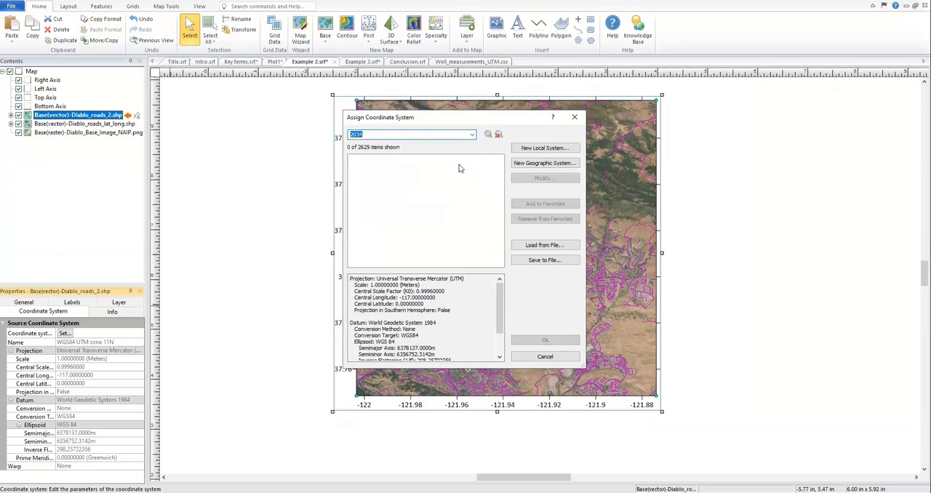
key("BackSpace")
left_click(498, 134)
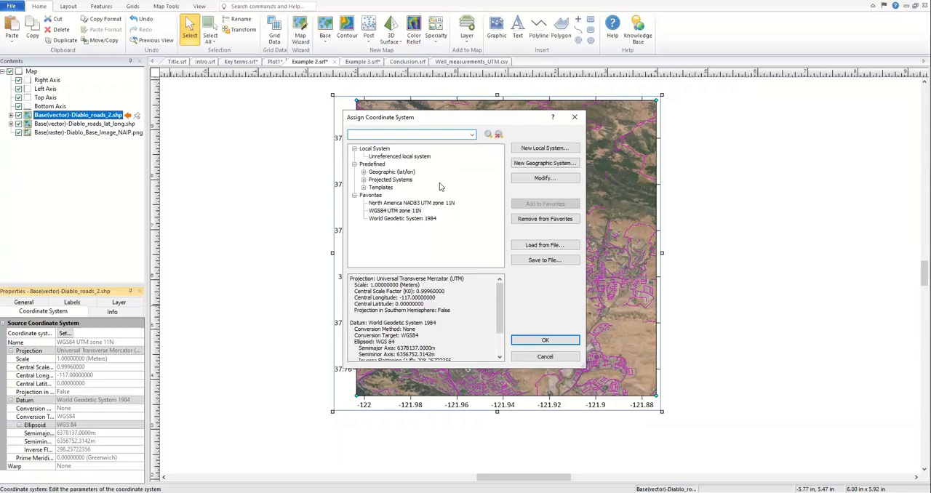
Step: Search for "lambert" systems, inspect RGF93 Lambert CC44 under France's projected systems, and leave without assigning a coordinate system
type("lambert")
key("Return")
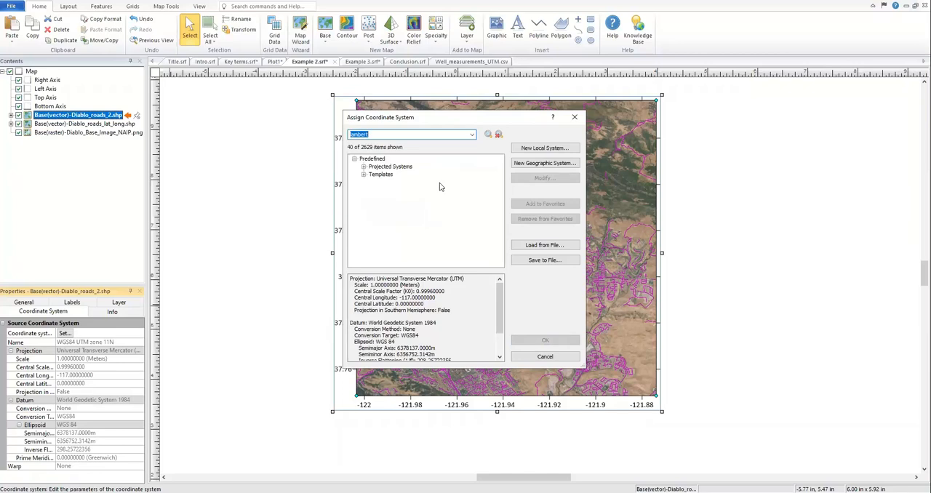
left_click(364, 168)
left_click(372, 182)
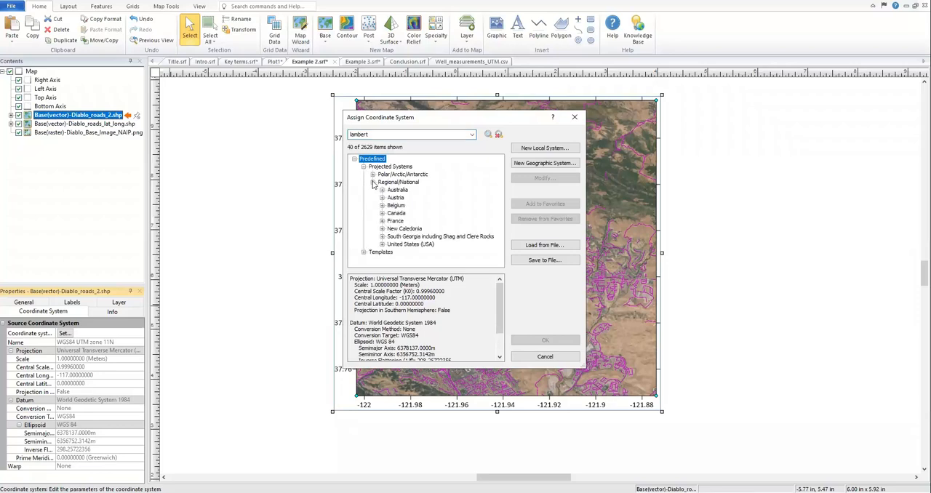
left_click(381, 221)
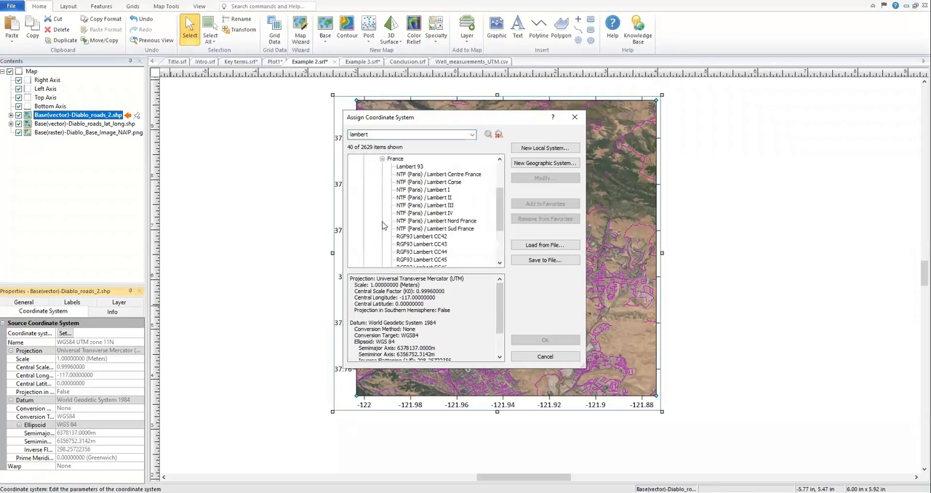
left_click(425, 253)
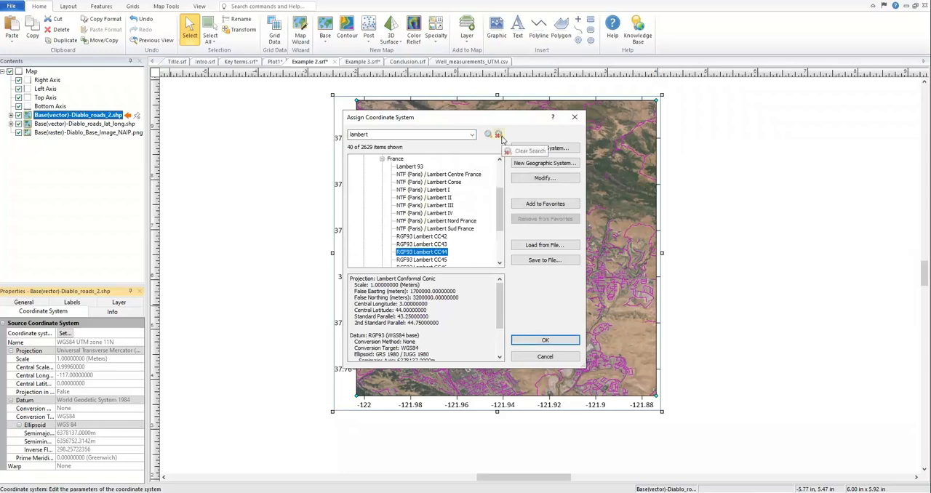
left_click(499, 135)
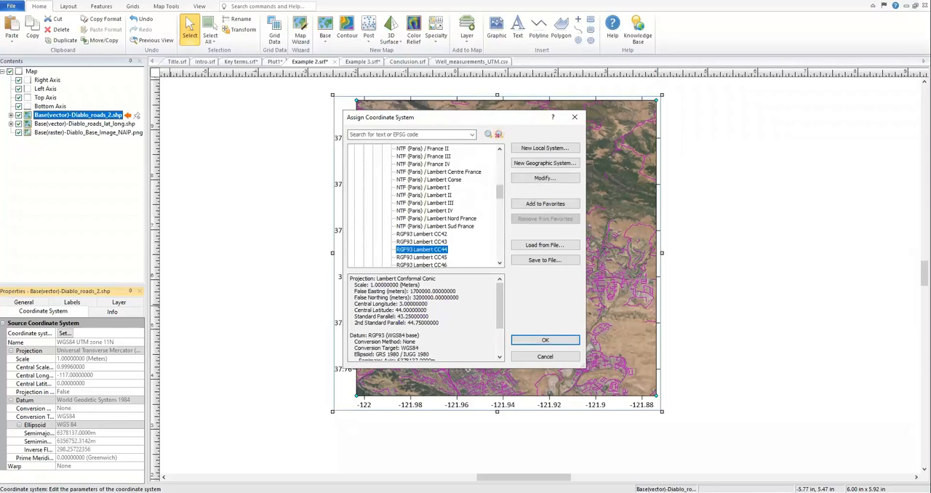
left_click(569, 357)
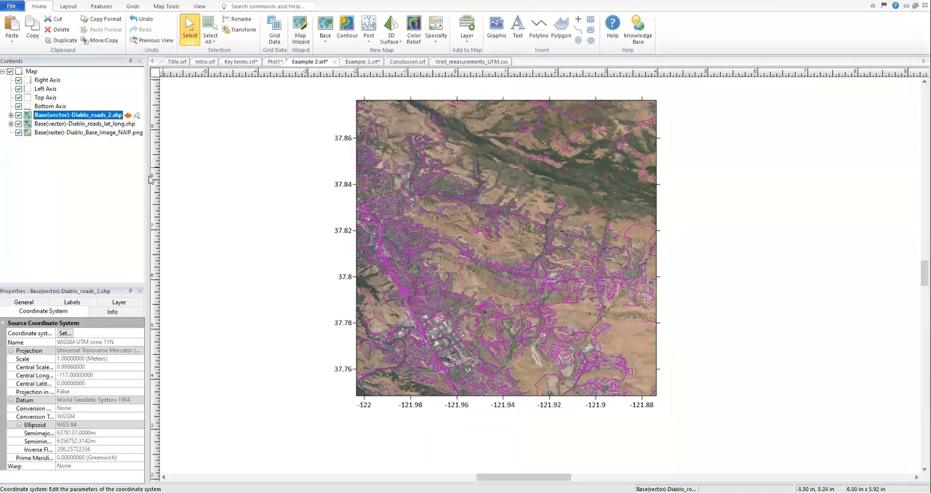
left_click(478, 243)
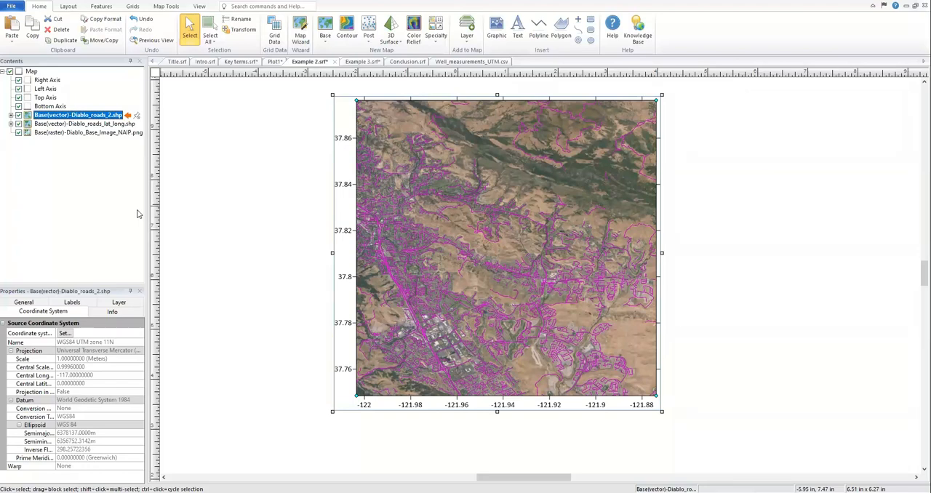
left_click(163, 158)
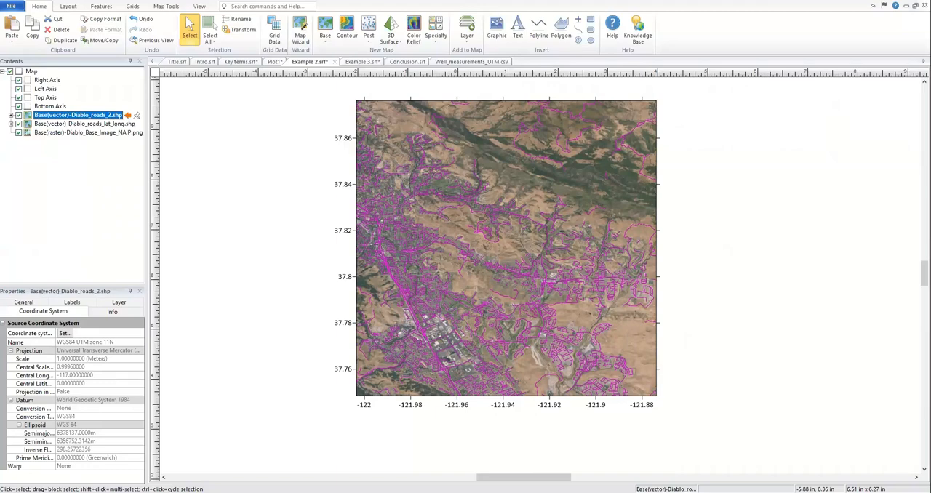
Step: In Example 3.srf, modify the roads map's target WGS84 UTM zone 11N system to use Kilometers as linear units, and apply it
left_click(354, 61)
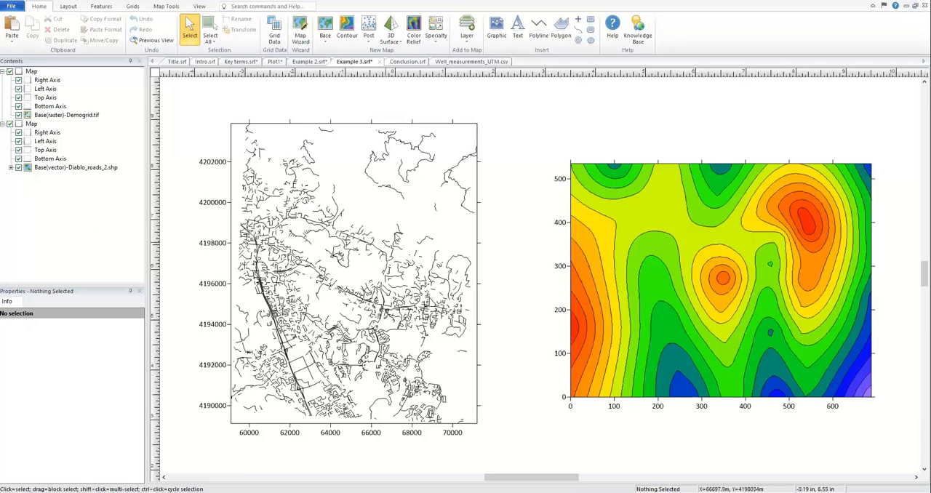
left_click(395, 218)
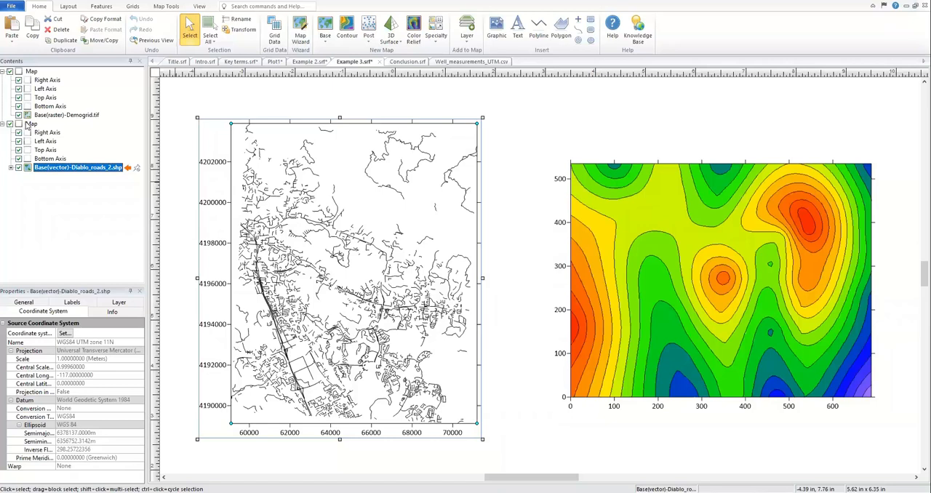
left_click(29, 124)
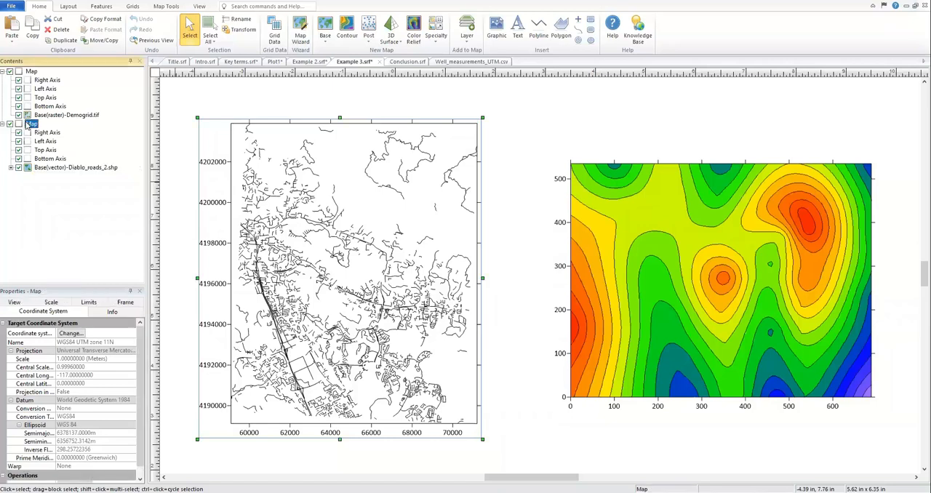
left_click(78, 335)
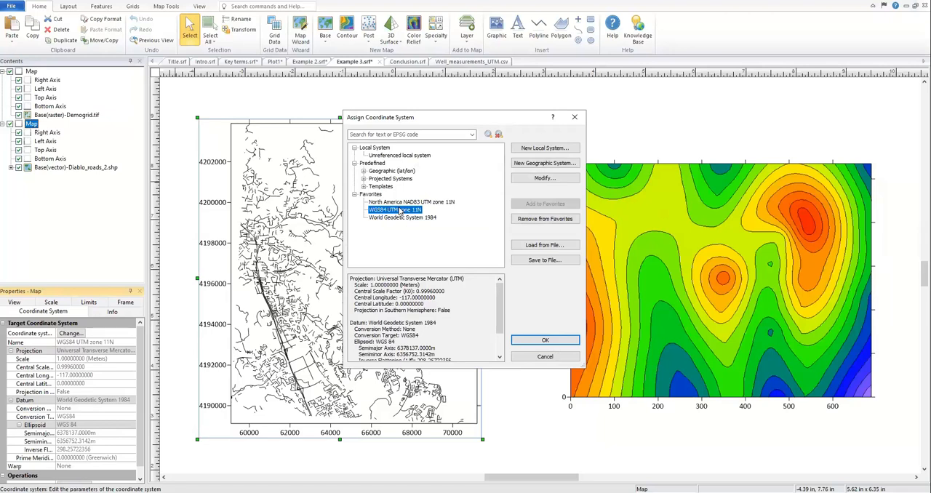
left_click(544, 178)
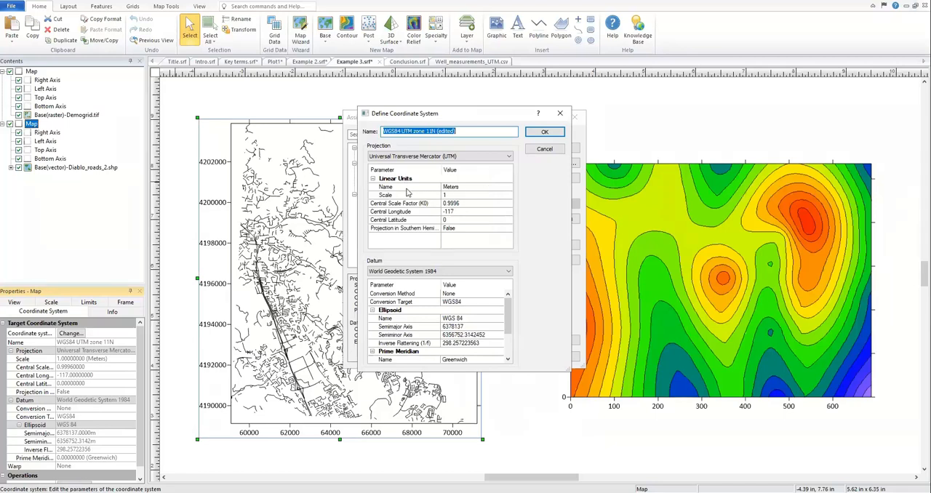
left_click(472, 189)
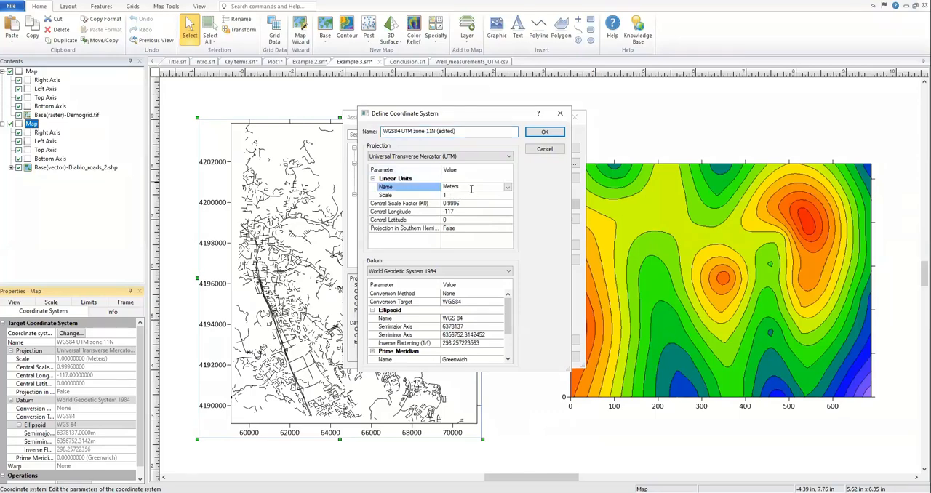
left_click(509, 188)
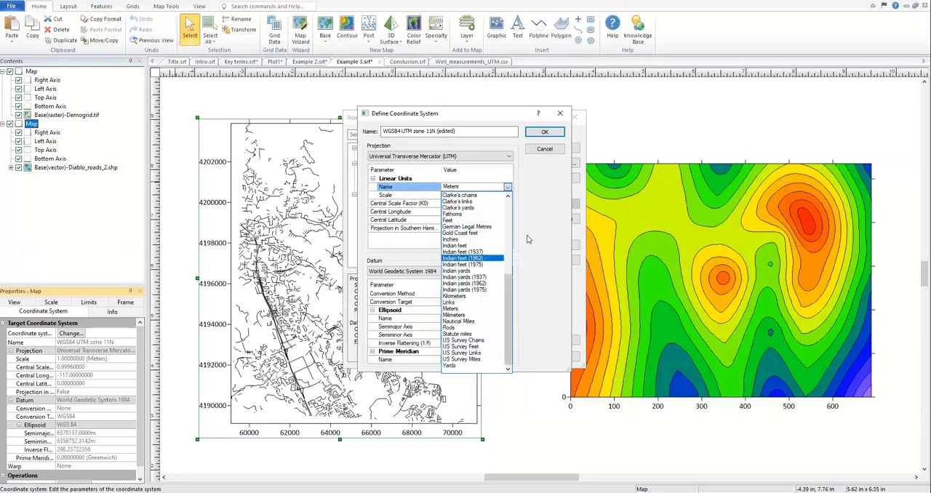
left_click(487, 299)
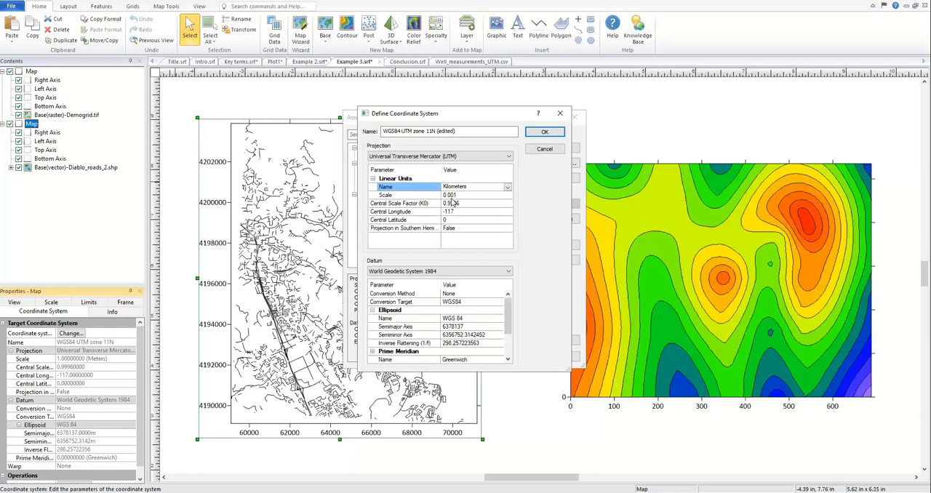
left_click(544, 135)
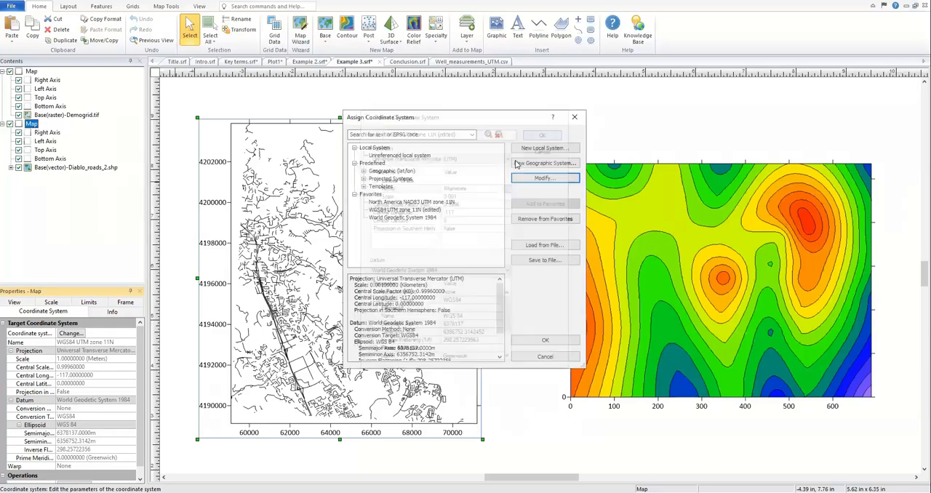
left_click(425, 210)
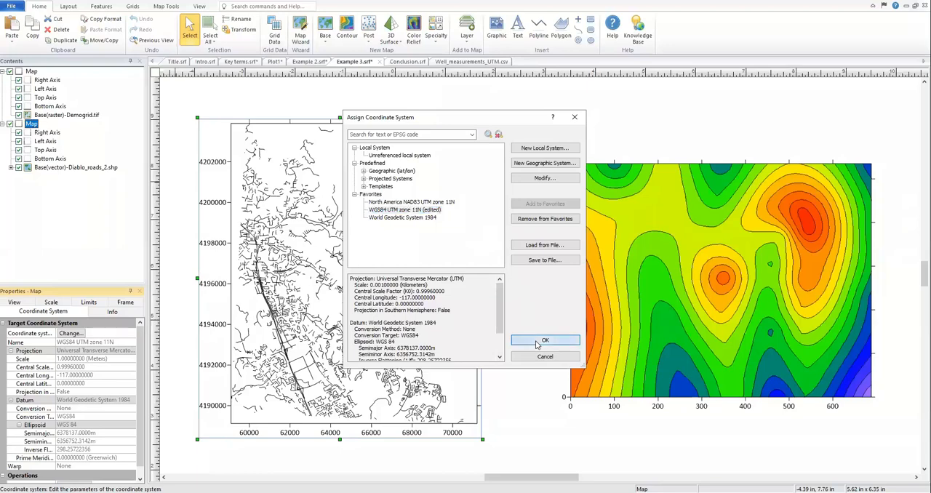
left_click(544, 341)
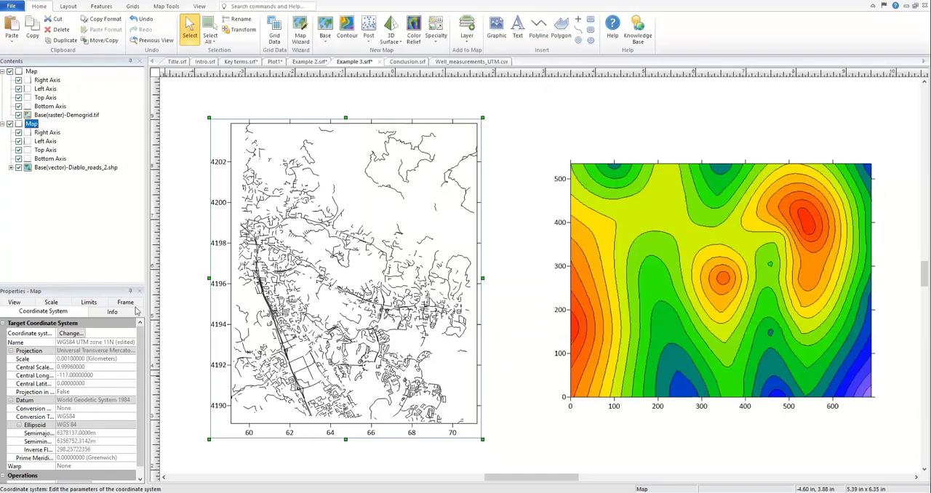
Step: Add a map scale bar to the roads map
scroll(299, 306, "down", 1)
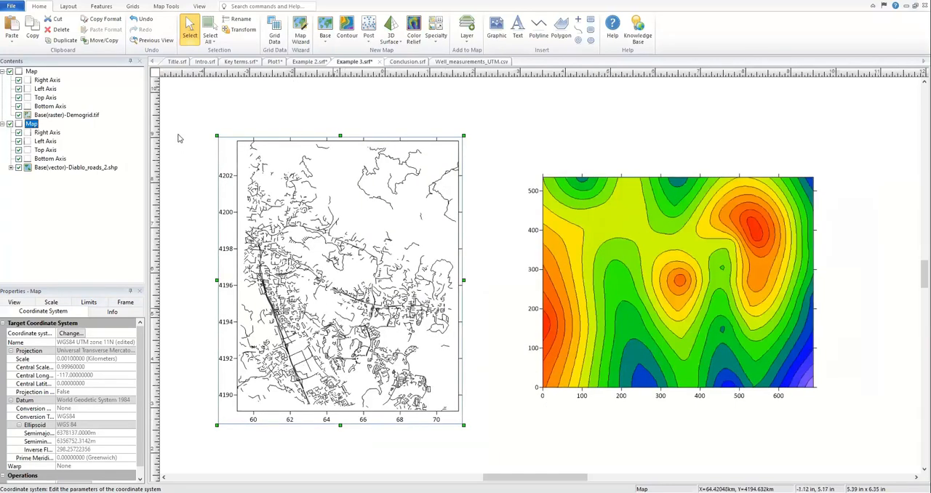
left_click(166, 6)
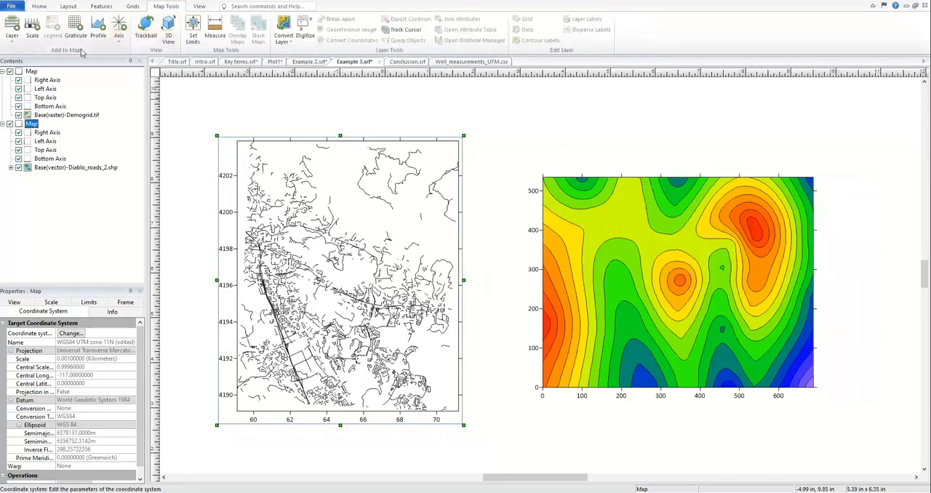
left_click(32, 31)
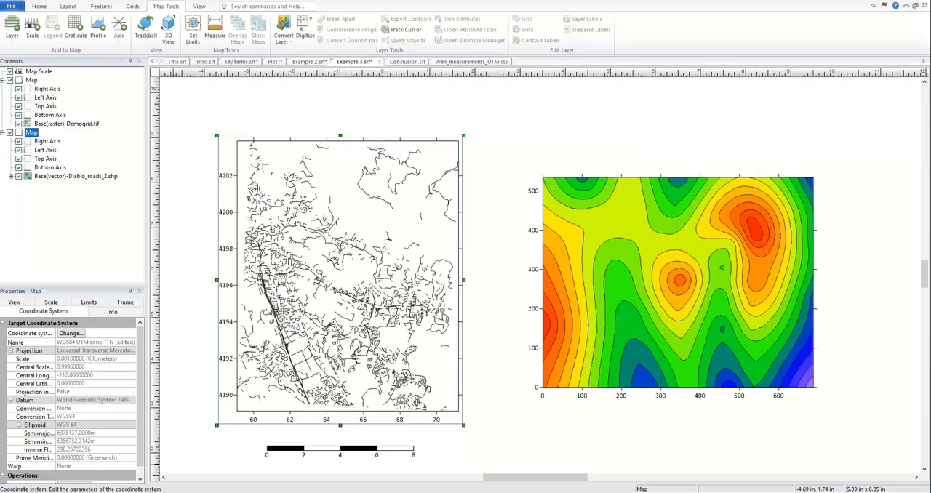
Step: Define a new local source coordinate system for the Demogrid.tif base layer with Meters as linear units
left_click(602, 319)
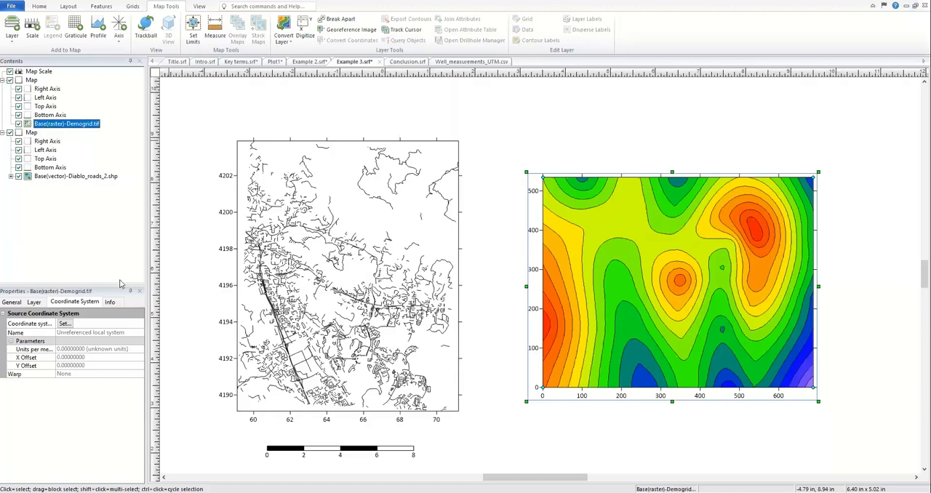
left_click(66, 325)
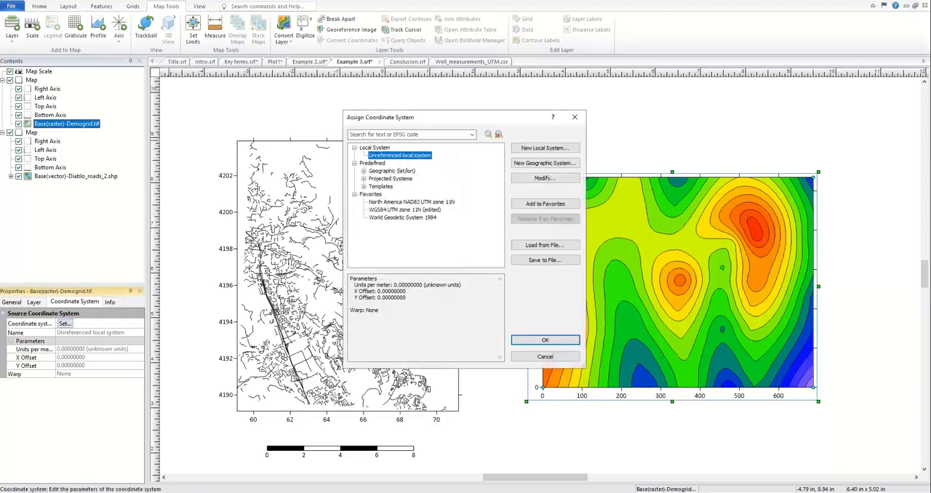
left_click(532, 151)
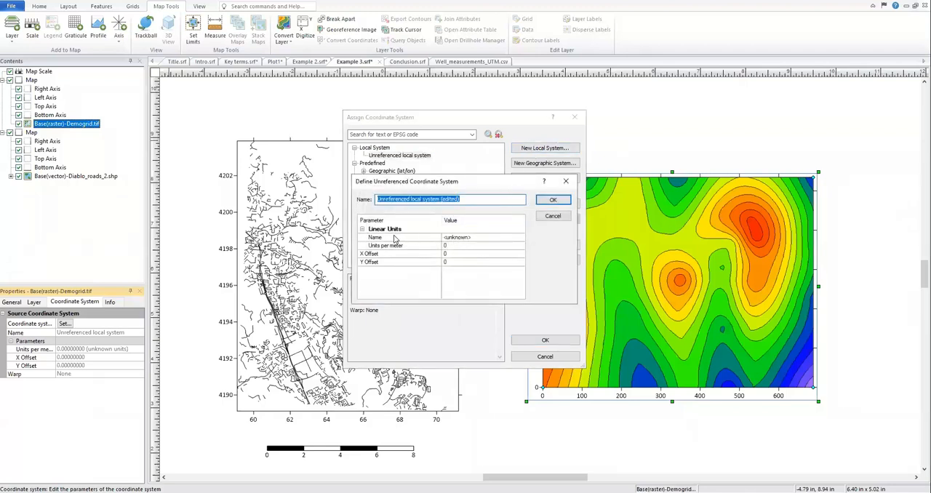
left_click(494, 238)
left_click(519, 239)
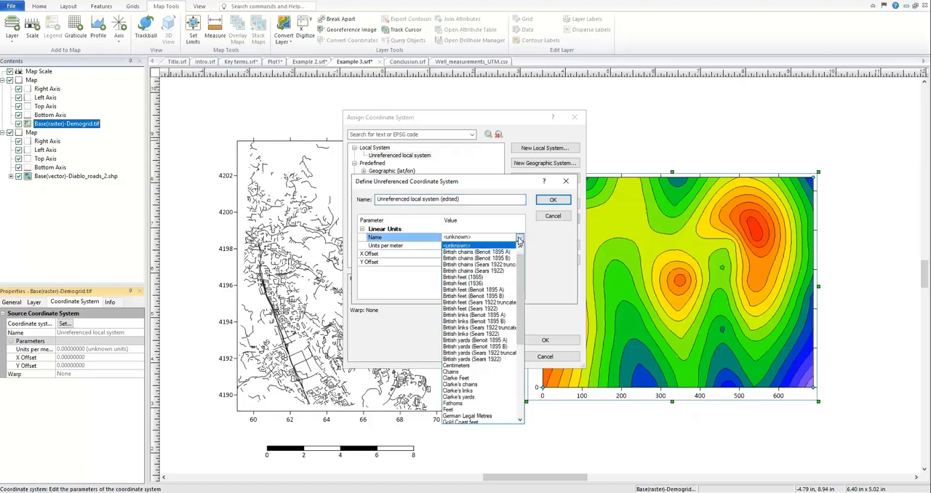
scroll(499, 324, "down", 3)
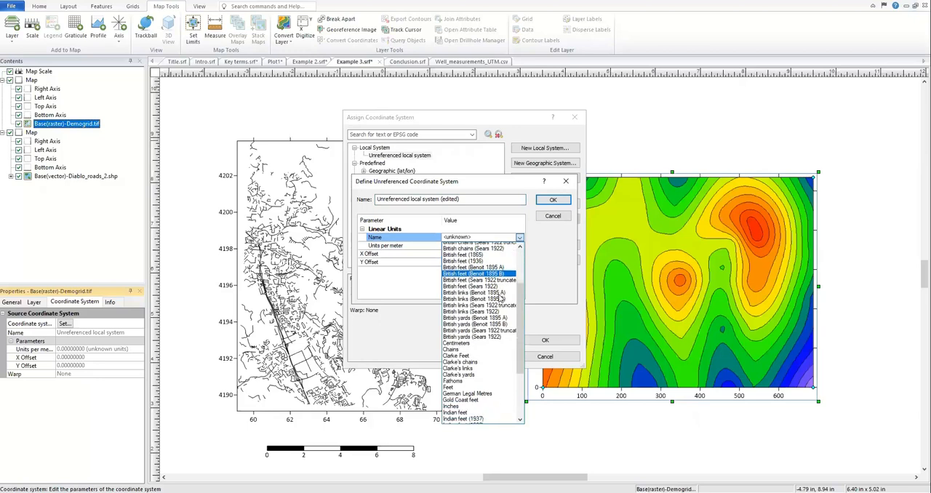
scroll(498, 325, "down", 3)
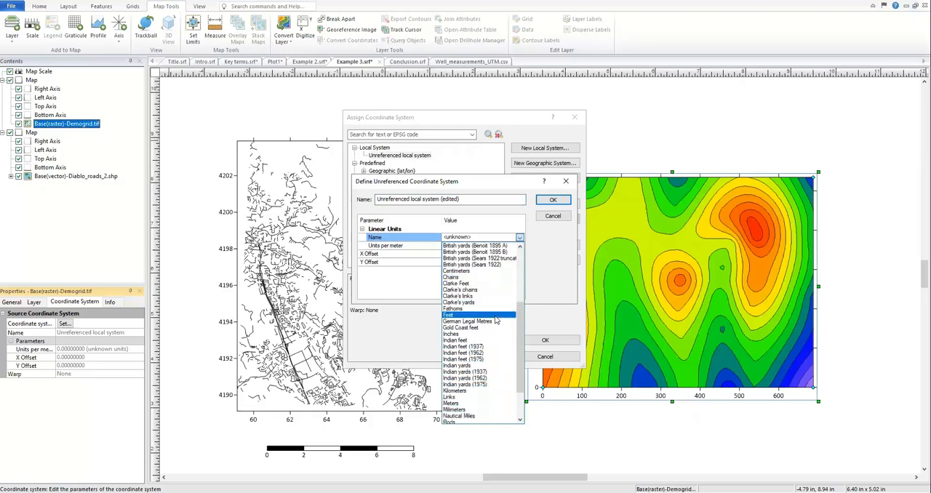
left_click(474, 404)
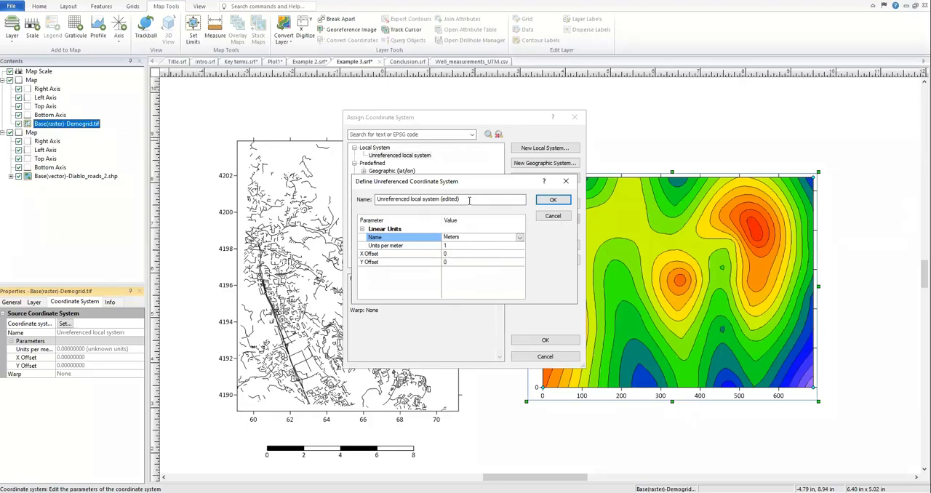
Step: Name the new local coordinate system Local Meters and save its definition
left_click_drag(475, 198, 366, 198)
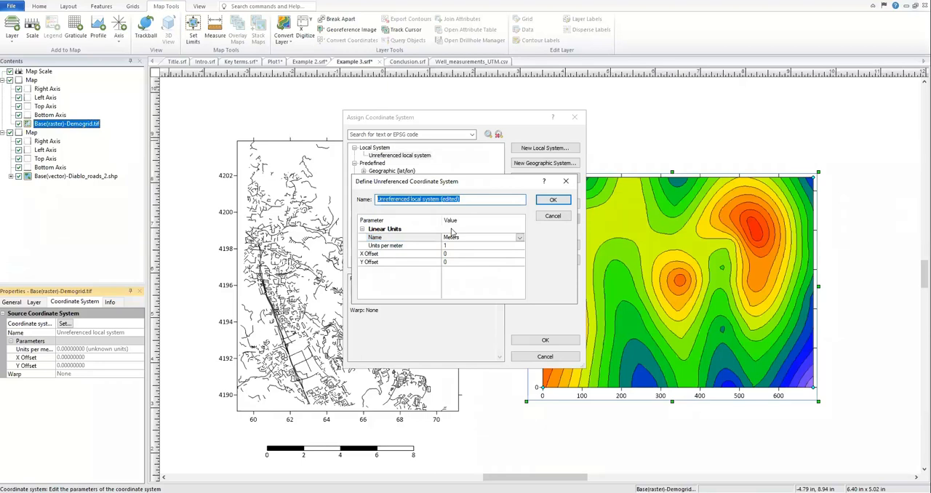
type("Local Meters")
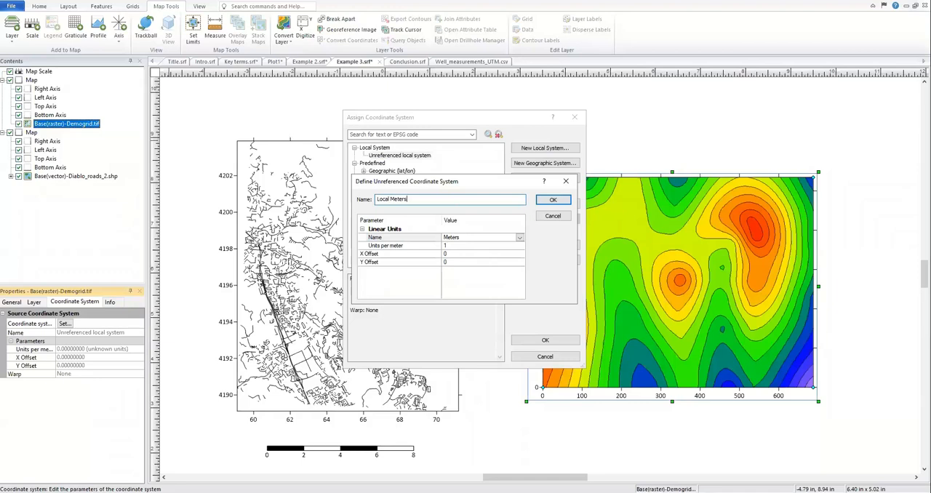
left_click(552, 200)
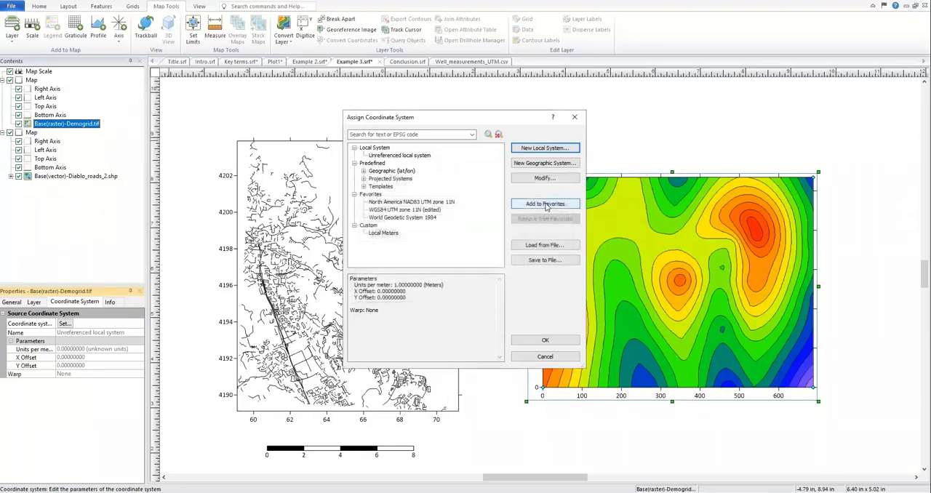
Step: Add the custom Local Meters system to the favorites and assign it as the Demogrid.tif layer's source coordinate system
left_click(391, 233)
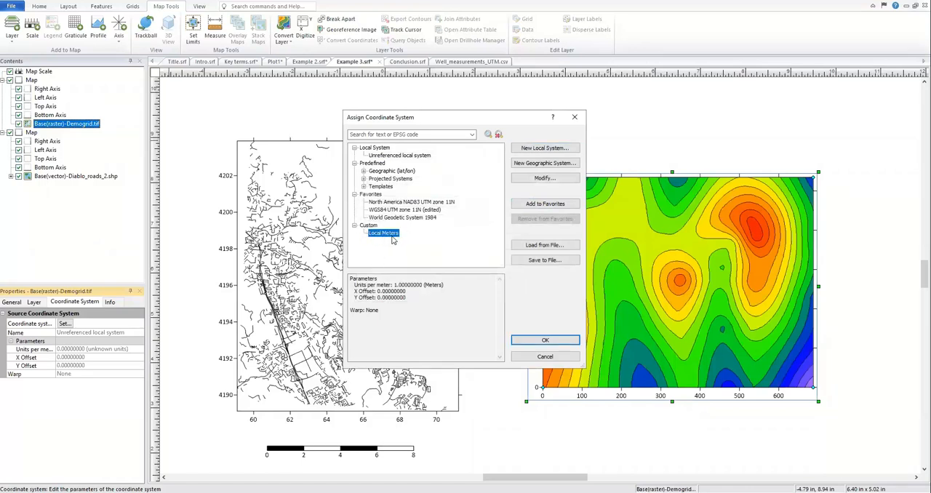
left_click(530, 206)
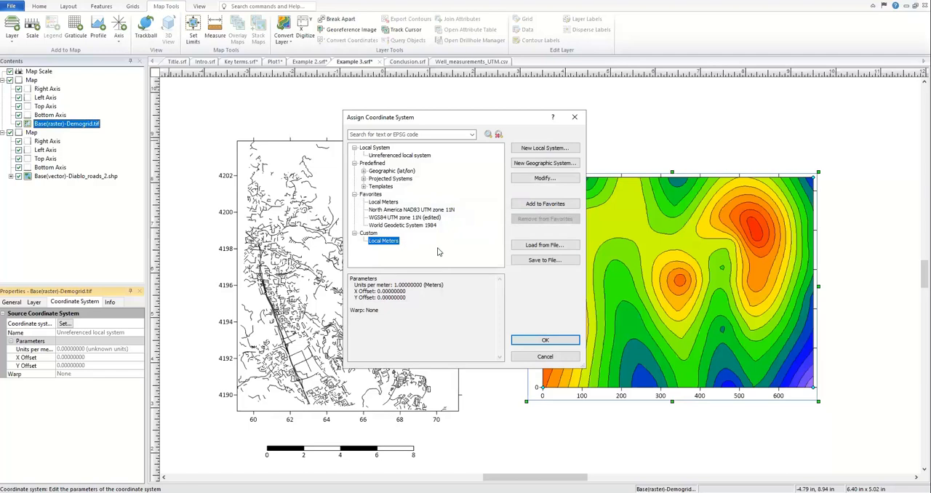
left_click(547, 342)
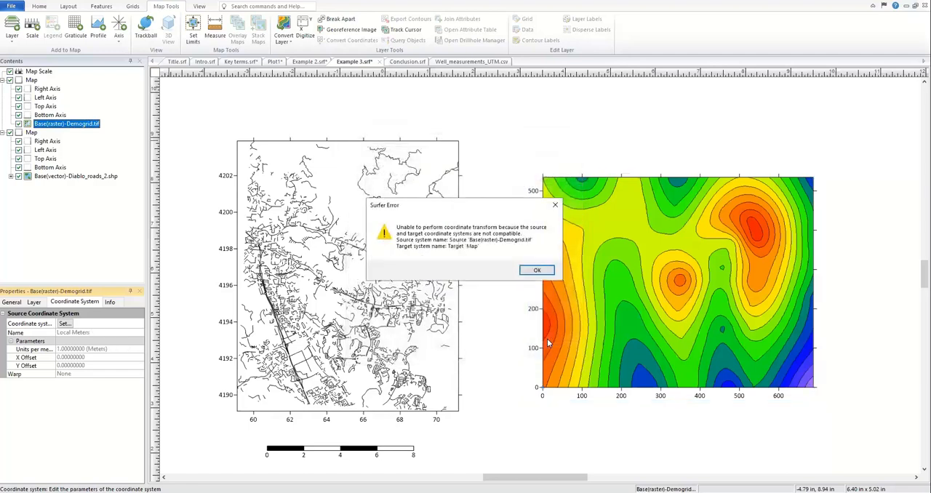
left_click(535, 270)
Step: Change the Demogrid map's target coordinate system to the favorite Local Meters
left_click(31, 80)
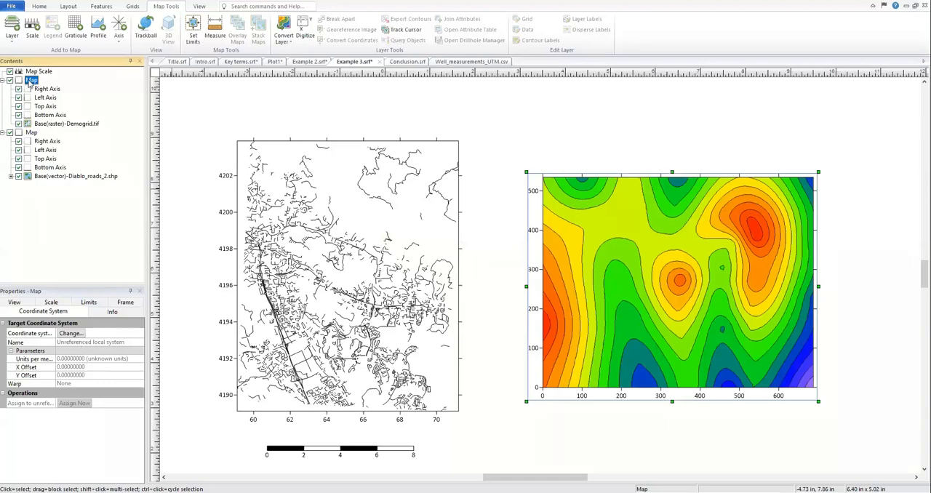
left_click(70, 333)
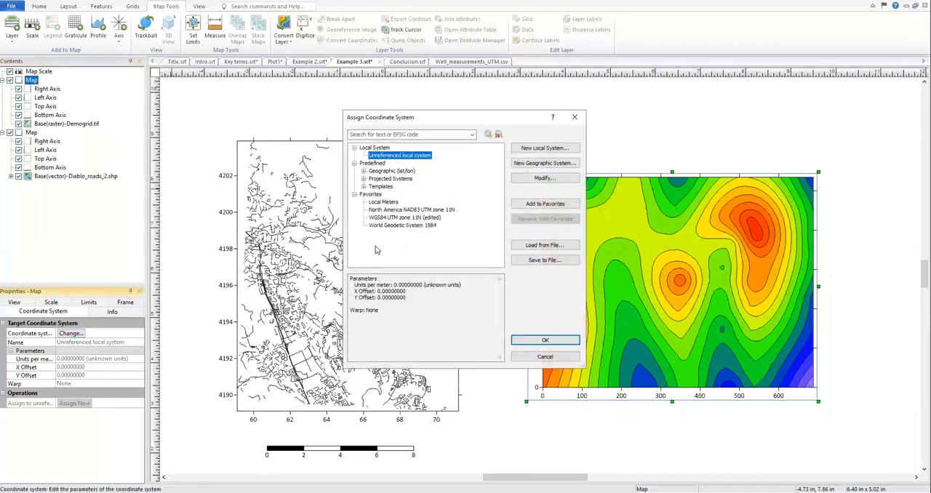
left_click(382, 202)
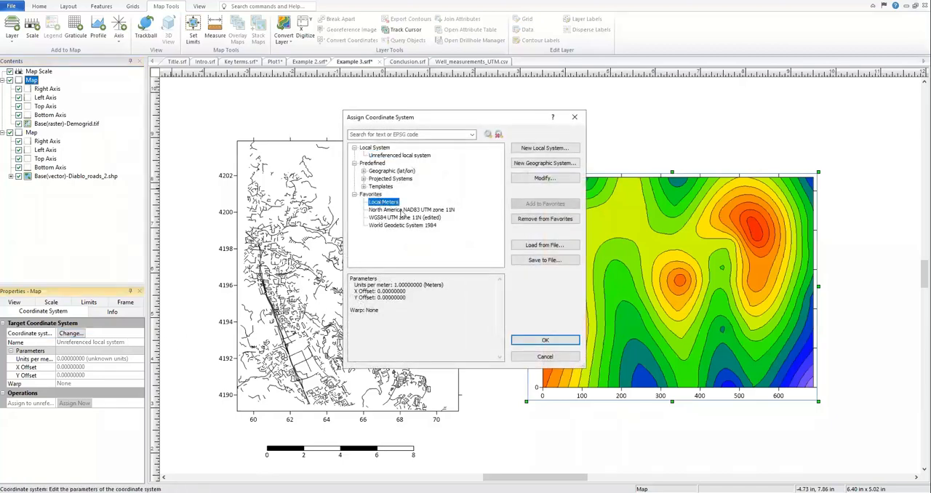
left_click(539, 342)
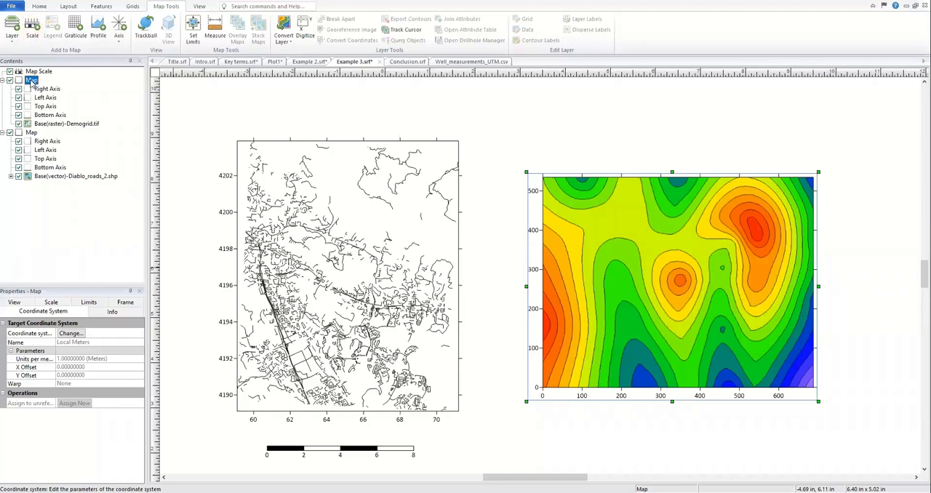
Step: Modify the Demogrid map's target Local Meters system to use Feet as linear units, and apply it
left_click(72, 335)
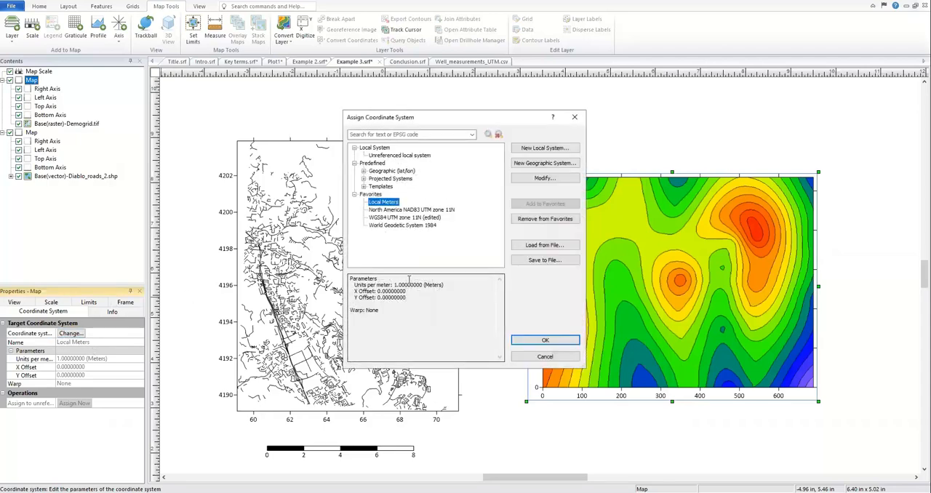
left_click(555, 181)
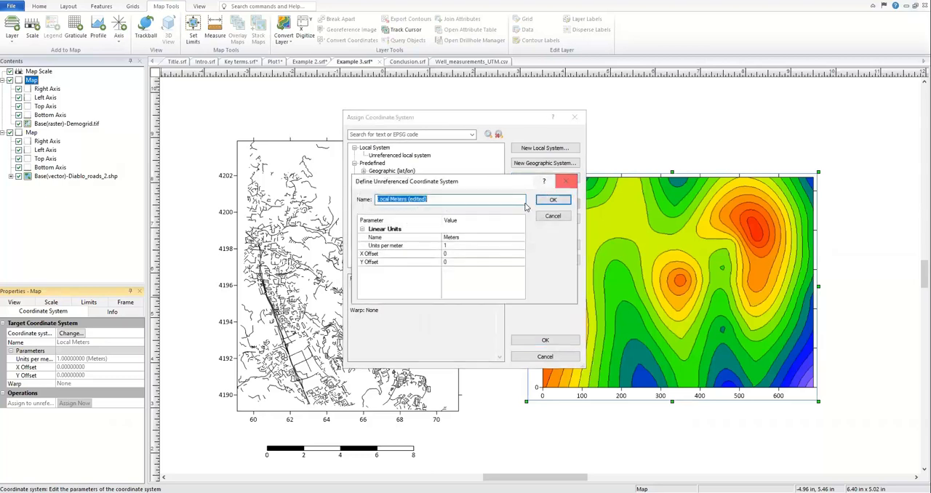
left_click(516, 237)
left_click(520, 237)
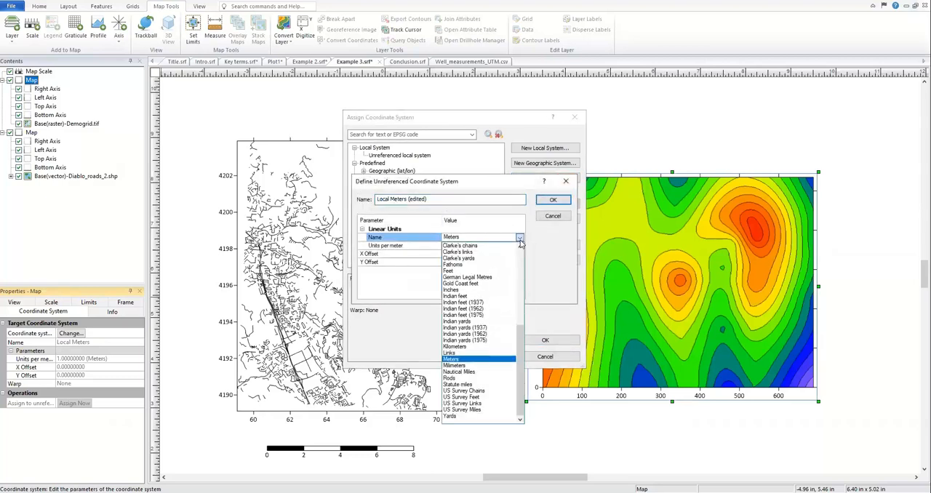
left_click(496, 271)
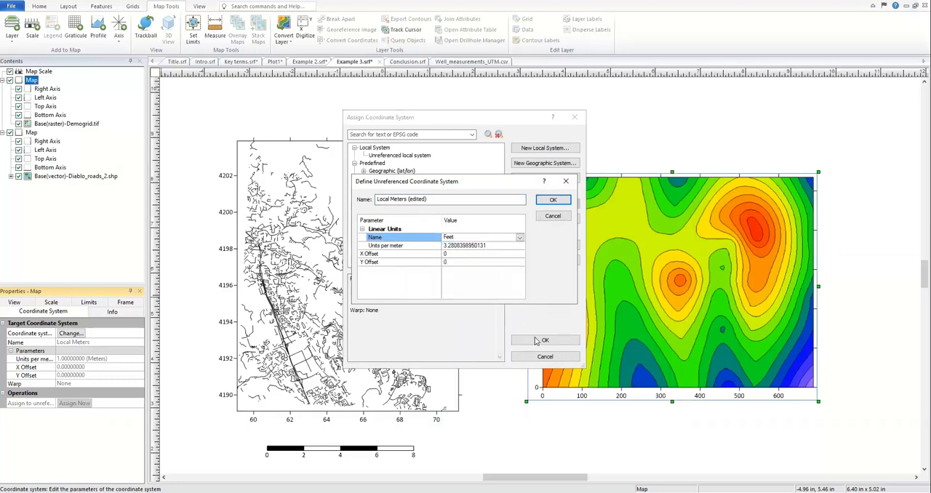
left_click(550, 204)
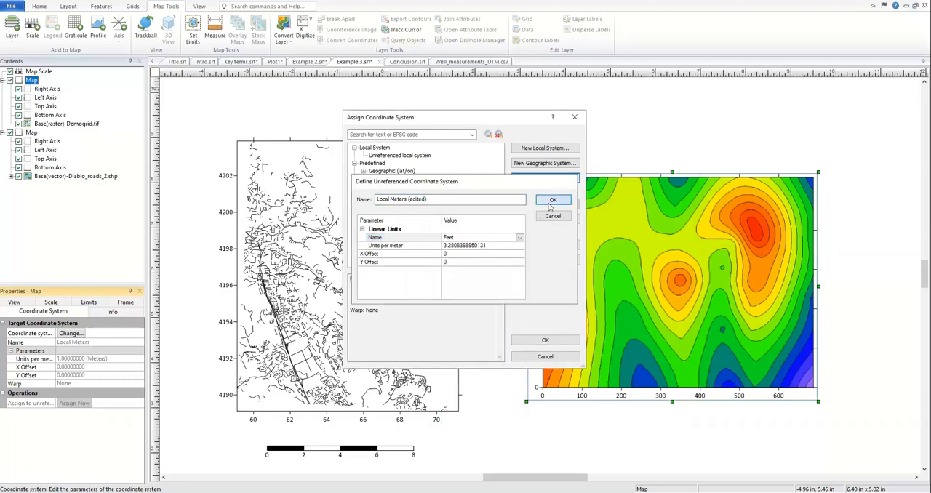
left_click(406, 204)
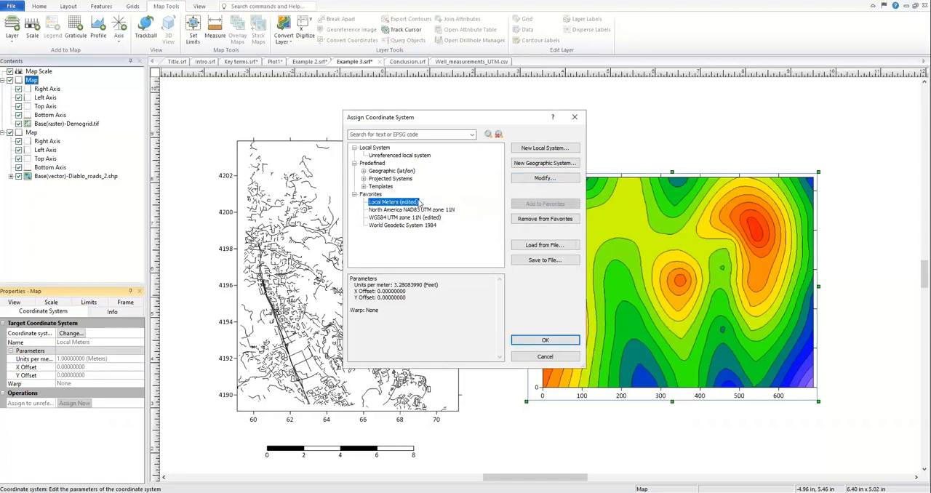
left_click(545, 340)
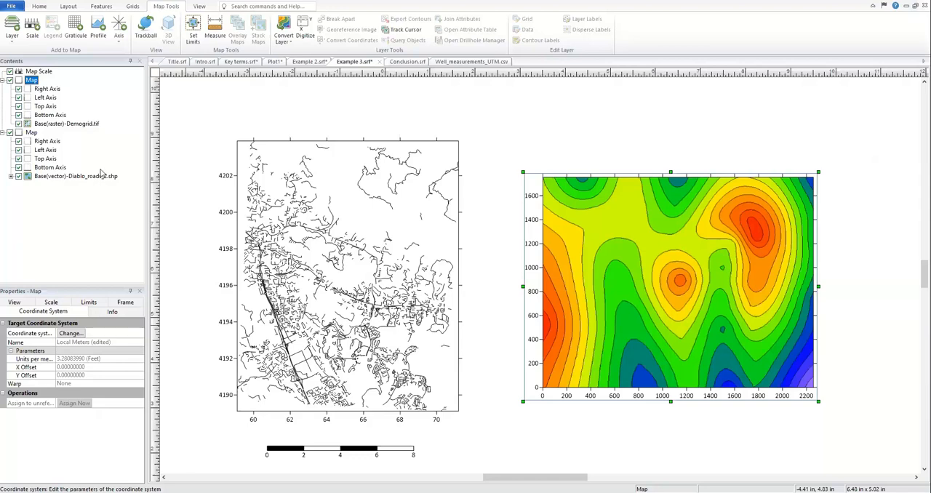
left_click(39, 6)
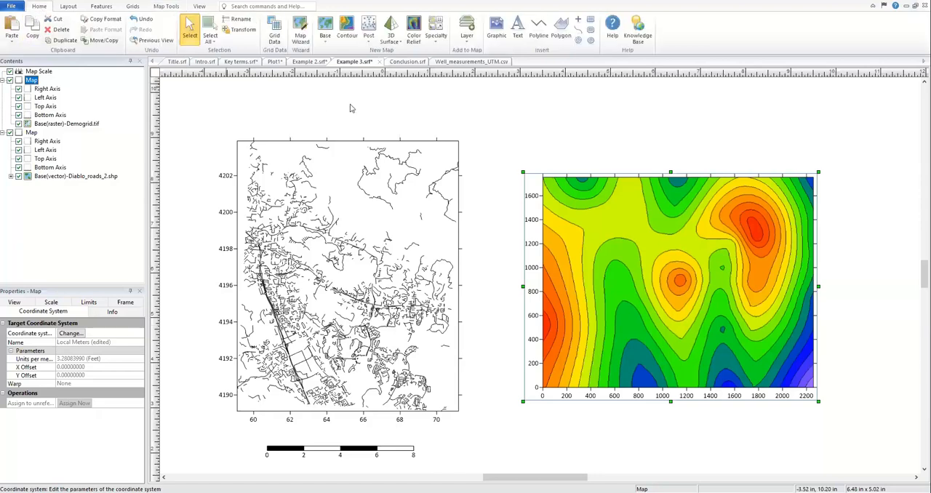
left_click(464, 46)
left_click(357, 108)
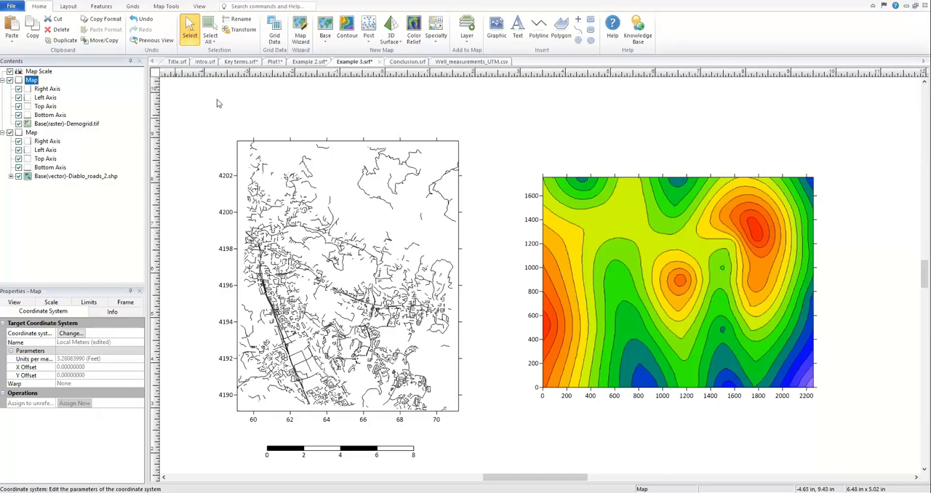
Step: Review the coordinate system terms in Key terms.srf, and finish on the Conclusion.srf document
left_click(234, 62)
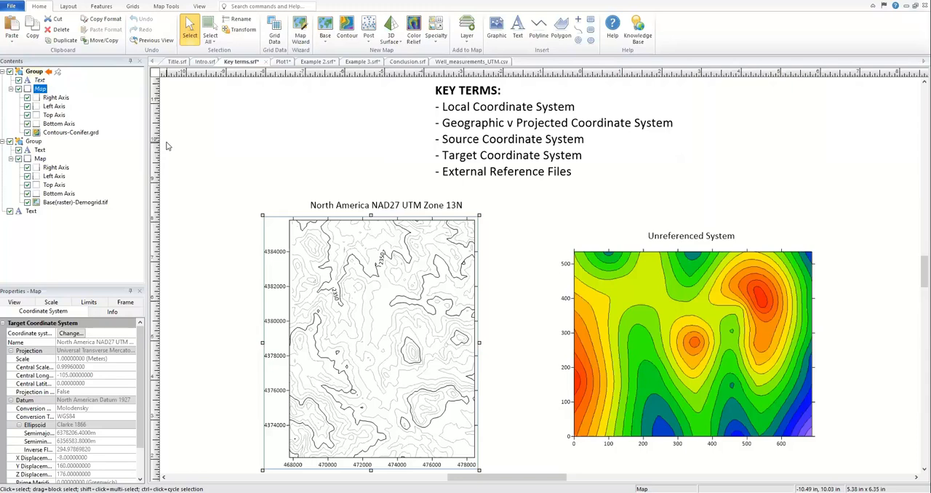
left_click(166, 146)
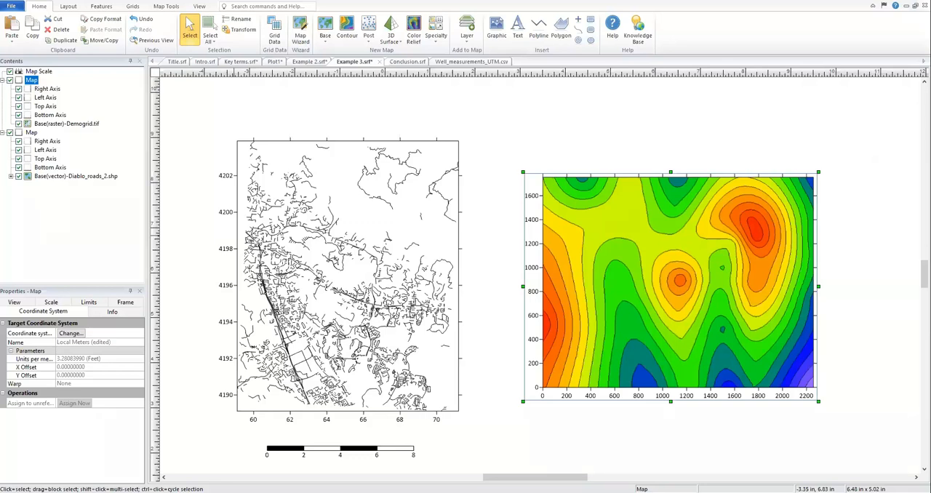
left_click(401, 62)
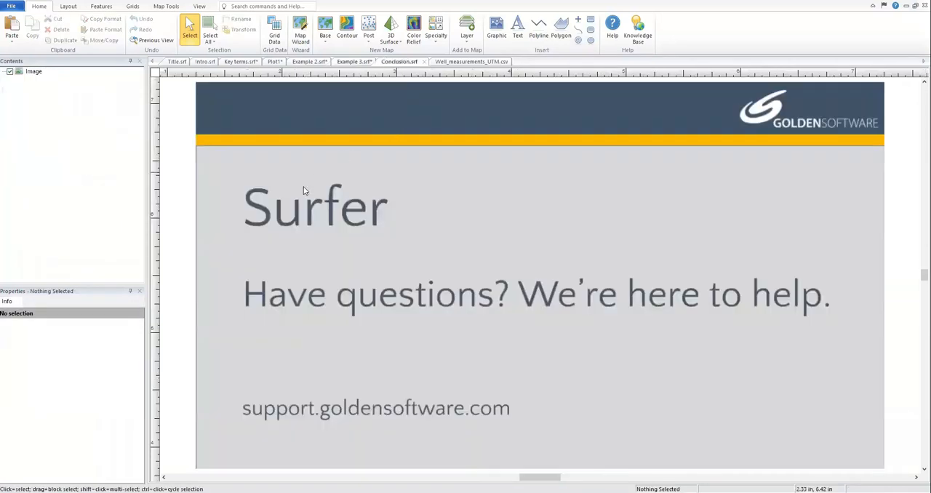